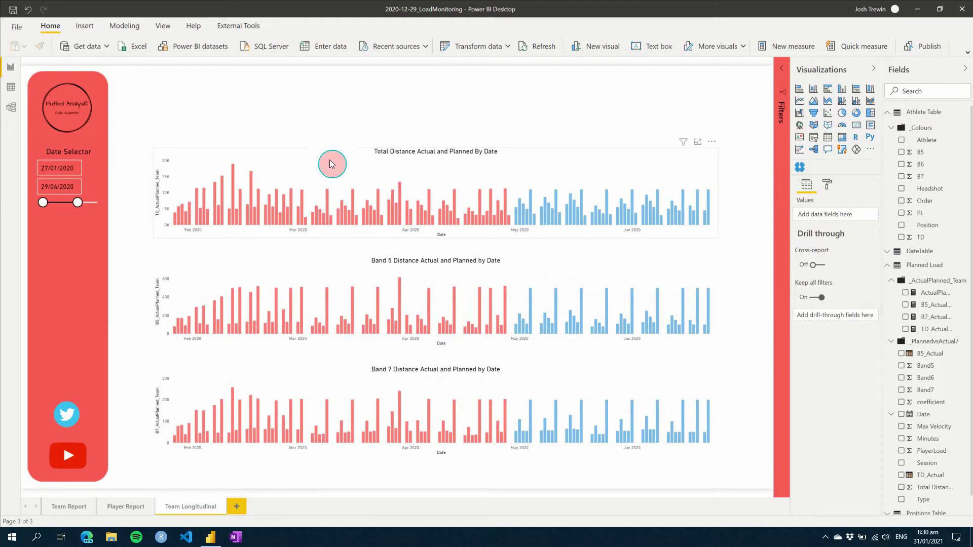
- Review the Player Report for Athlete 2, Athlete 7 and Athlete 1, and return to the Team Longitudinal page
{"action": "left_click", "coordinate": [119, 507]}
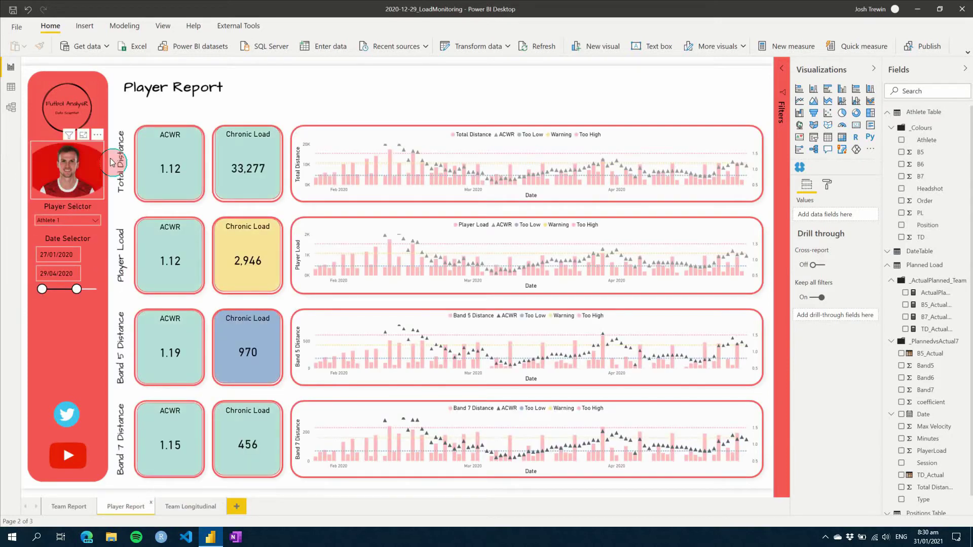
{"action": "left_click", "coordinate": [85, 192]}
{"action": "left_click", "coordinate": [94, 220]}
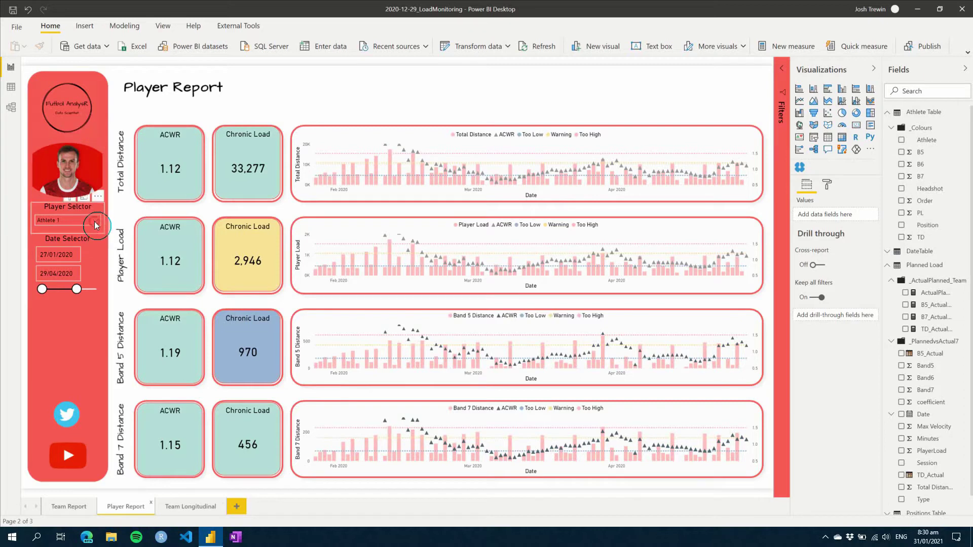
{"action": "left_click", "coordinate": [56, 240]}
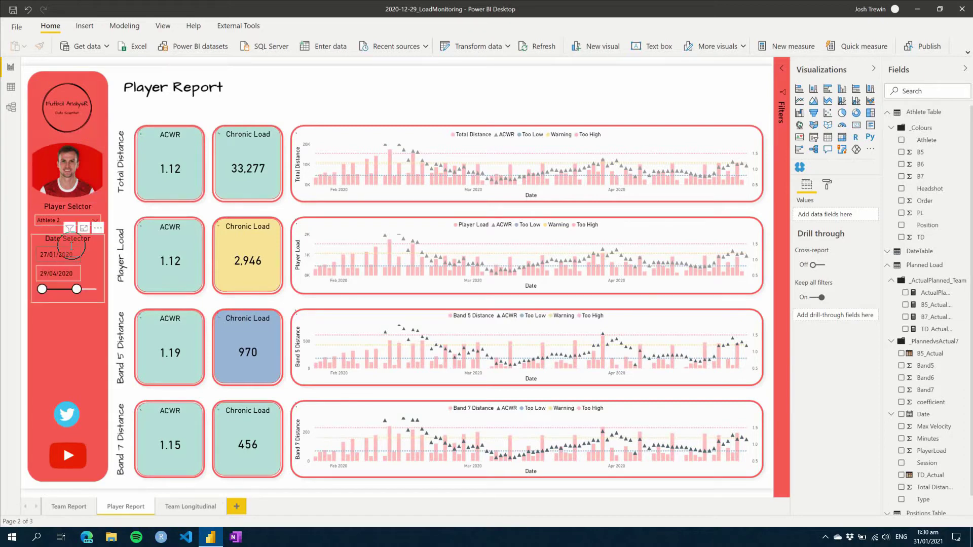
{"action": "left_click", "coordinate": [50, 225]}
{"action": "left_click", "coordinate": [56, 289]}
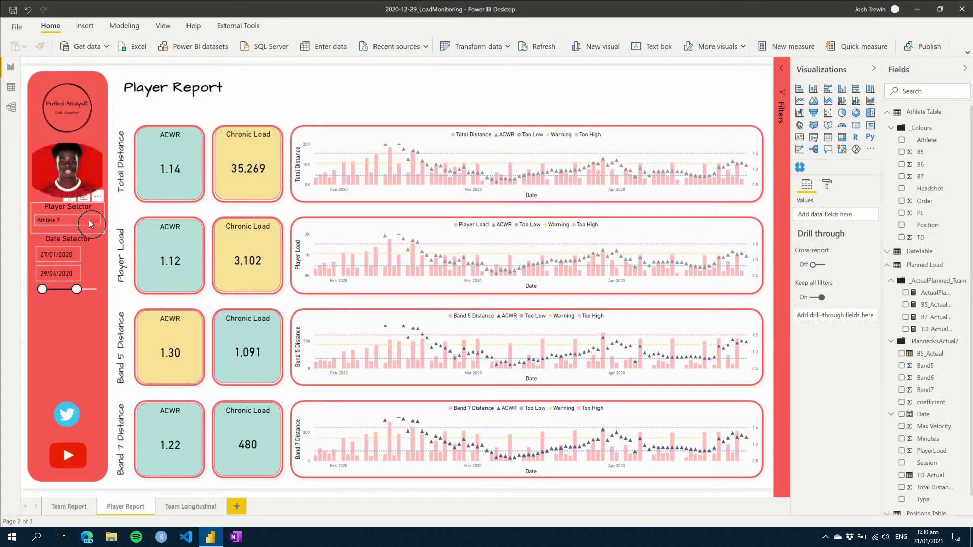
{"action": "left_click", "coordinate": [90, 223]}
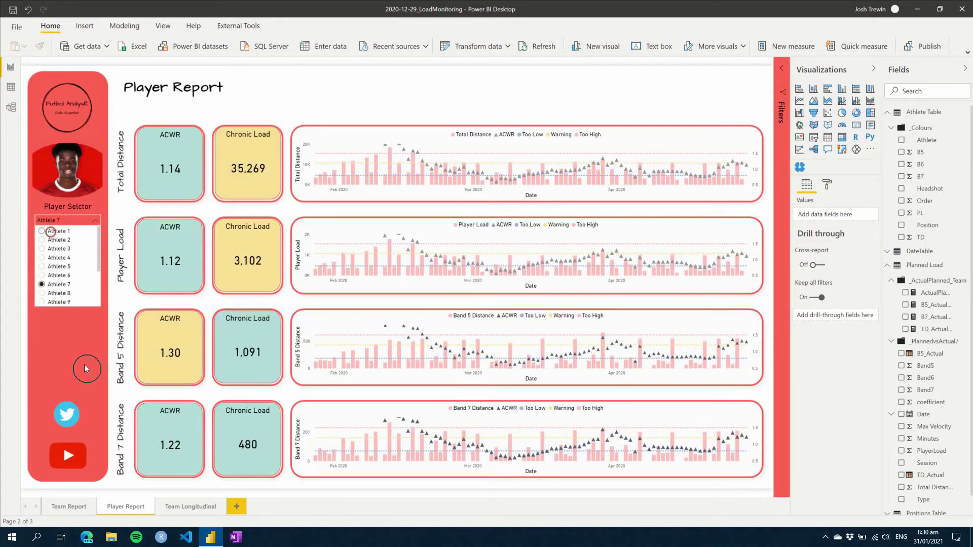
{"action": "left_click", "coordinate": [50, 231]}
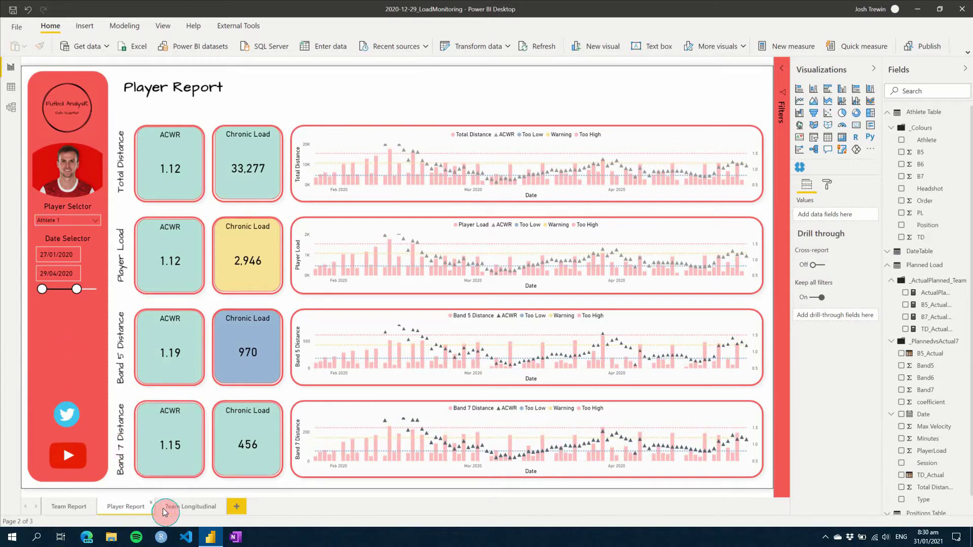
{"action": "left_click", "coordinate": [185, 504]}
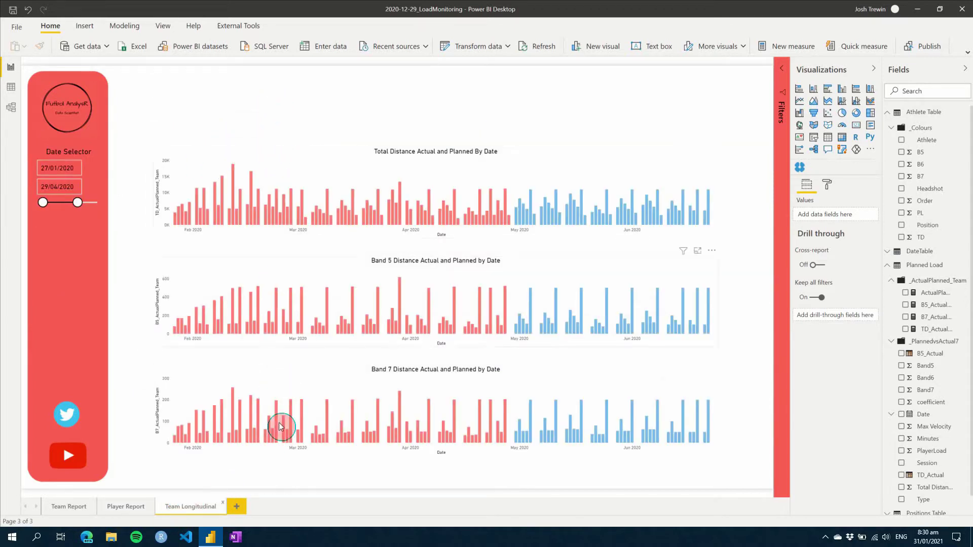
- Launch Tabular Editor on the current data model and reposition its window over the report
{"action": "left_click", "coordinate": [247, 25]}
{"action": "left_click", "coordinate": [101, 46]}
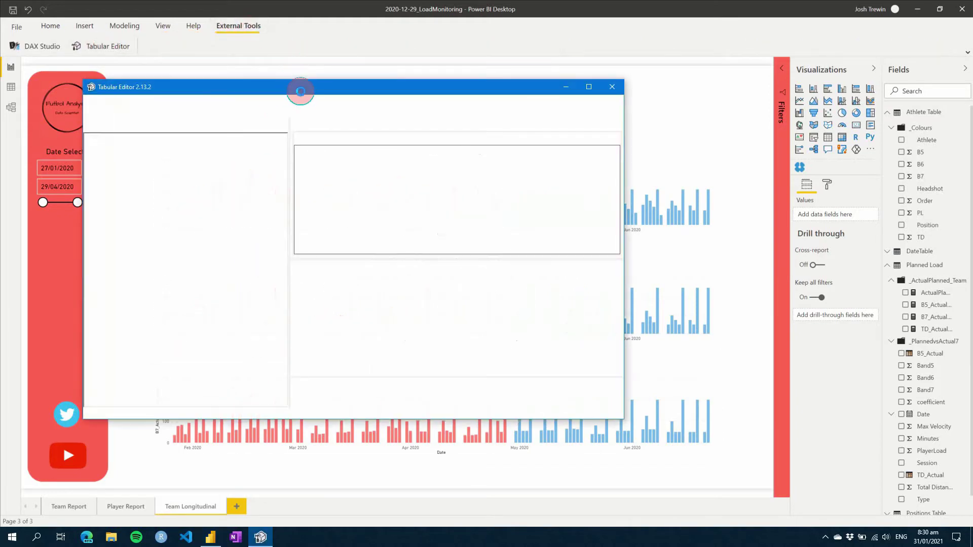
{"action": "left_click_drag", "start_coordinate": [304, 87], "coordinate": [431, 59]}
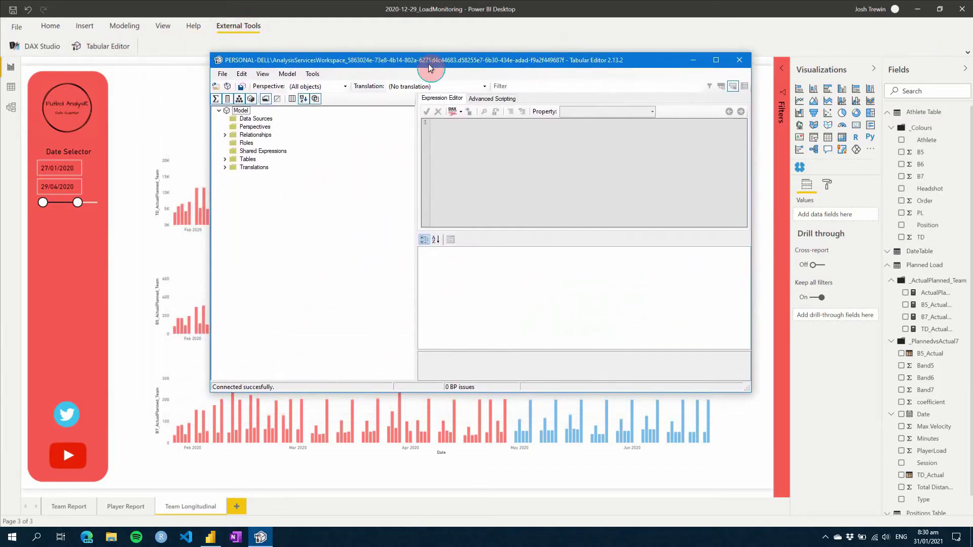
- Create a new measure named SelectedAthlete in the Athlete Table
{"action": "left_click", "coordinate": [225, 159]}
{"action": "left_click", "coordinate": [231, 167]}
{"action": "right_click", "coordinate": [251, 172]}
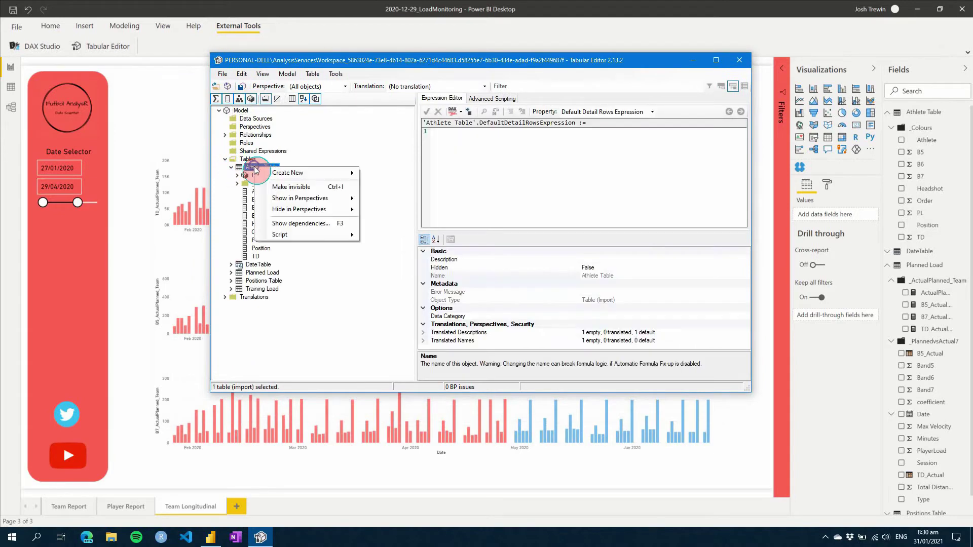
{"action": "left_click", "coordinate": [420, 180]}
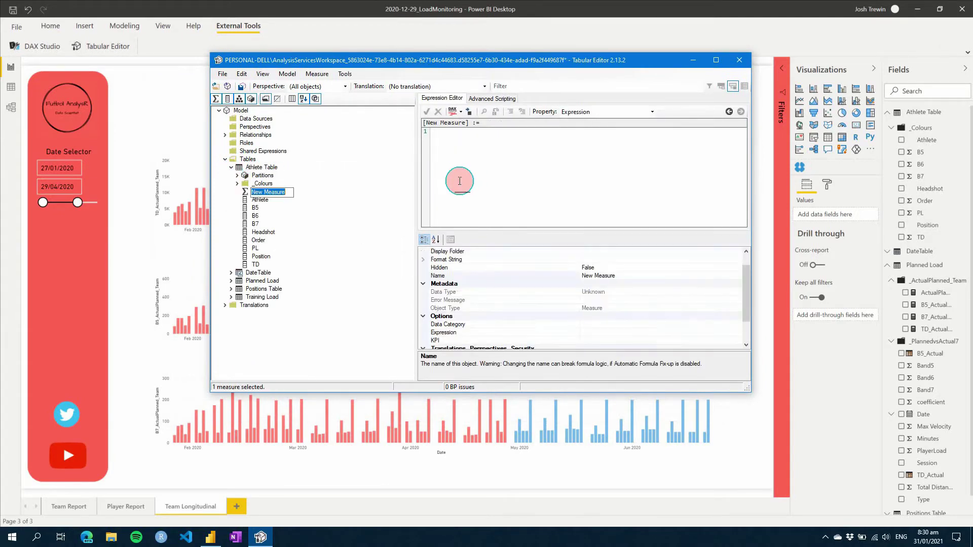
{"action": "type", "text": "SelectedAthlete"}
{"action": "key", "text": "Return"}
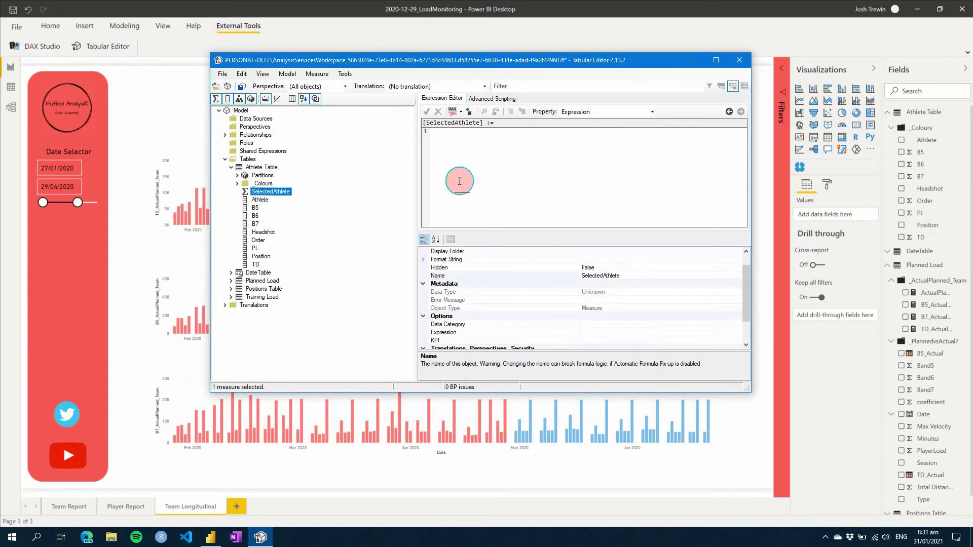
- Define the SelectedAthlete measure as SELECTEDVALUE ( 'Athlete Table'[Athlete] ) and save it to the model
{"action": "type", "text": "SELCTEDVALUE ("}
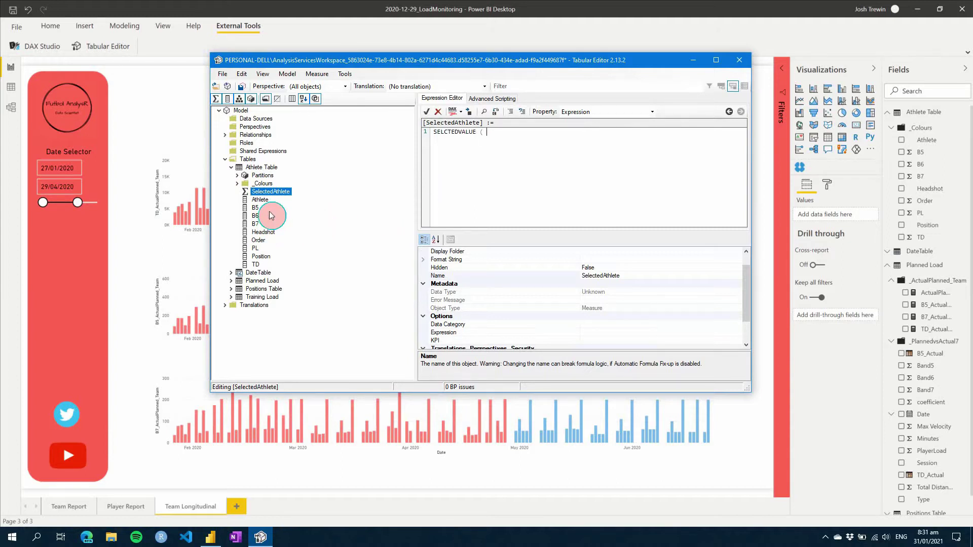
{"action": "left_click_drag", "start_coordinate": [260, 199], "coordinate": [491, 134]}
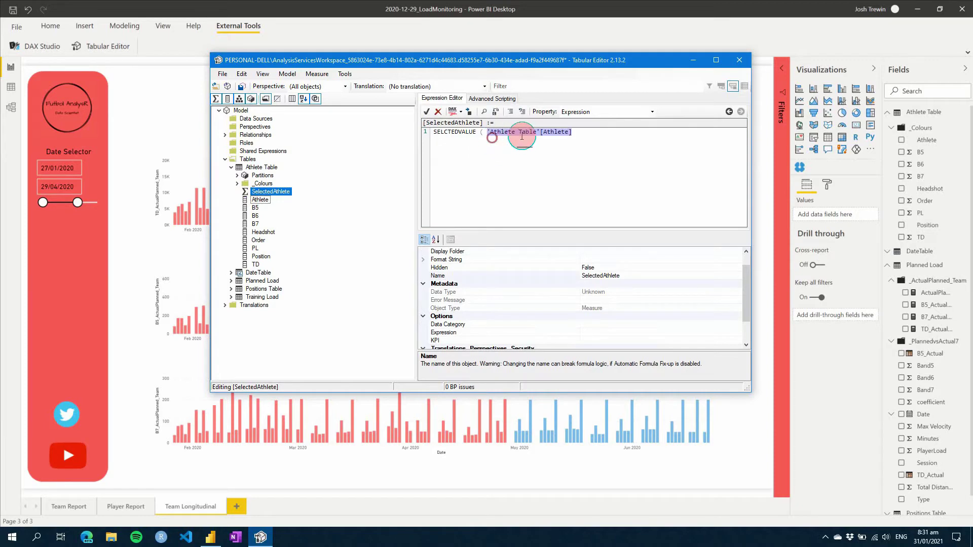
{"action": "left_click", "coordinate": [576, 131]}
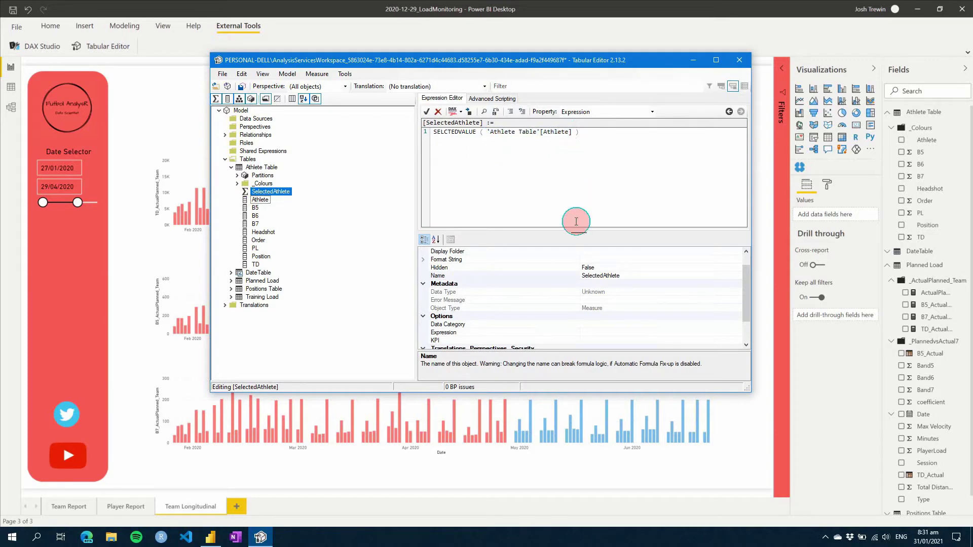
{"action": "key", "text": "ctrl+s"}
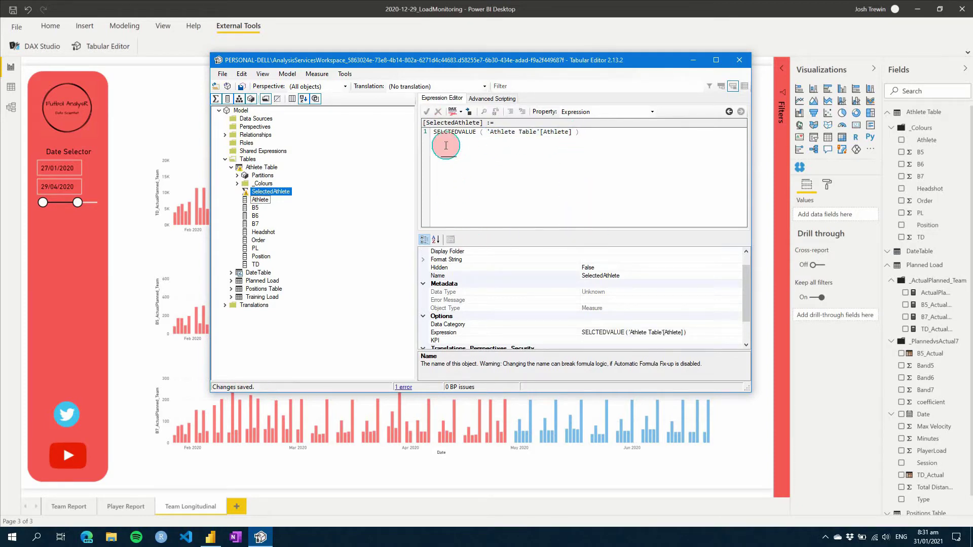
{"action": "left_click", "coordinate": [448, 132]}
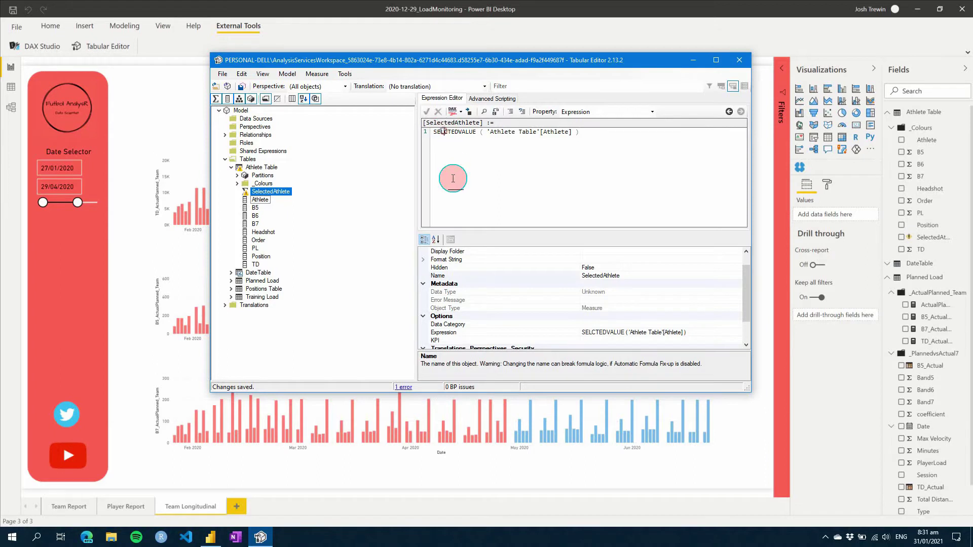
{"action": "type", "text": "E"}
{"action": "key", "text": "ctrl+s"}
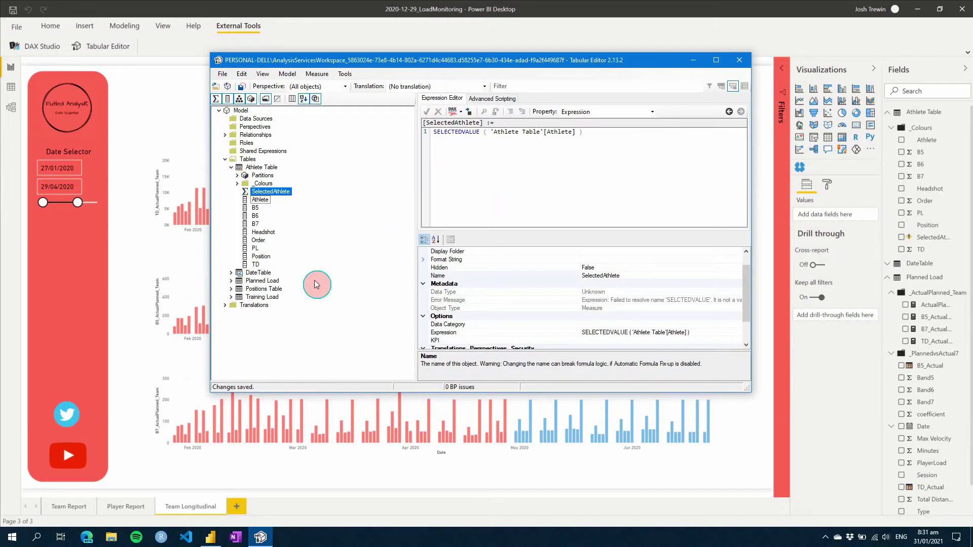
- Duplicate the B5, B7 and TD_ActualPlanned_Team measures in the Planned Load table's _ActualPlanned_Team folder
{"action": "left_click", "coordinate": [234, 168]}
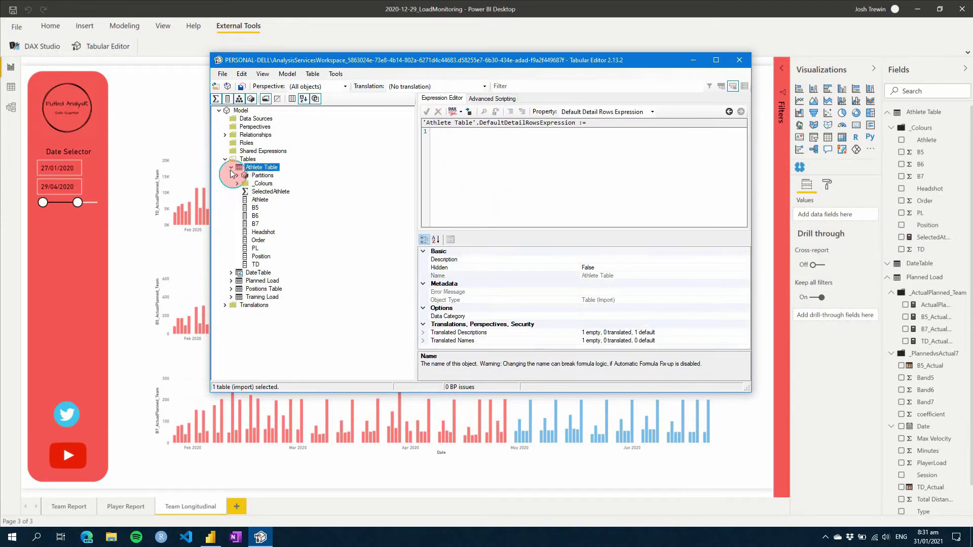
{"action": "left_click", "coordinate": [231, 169]}
{"action": "left_click", "coordinate": [230, 200]}
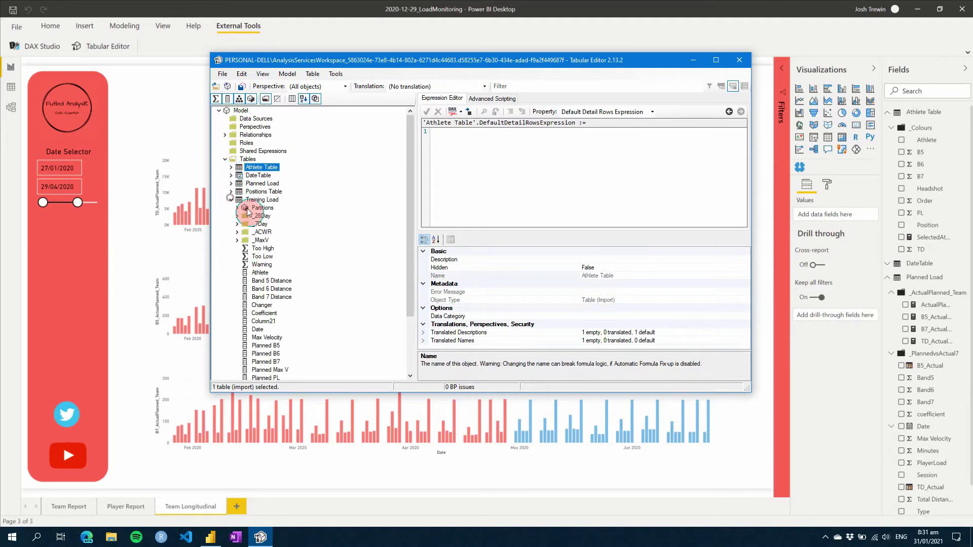
{"action": "left_click", "coordinate": [232, 200]}
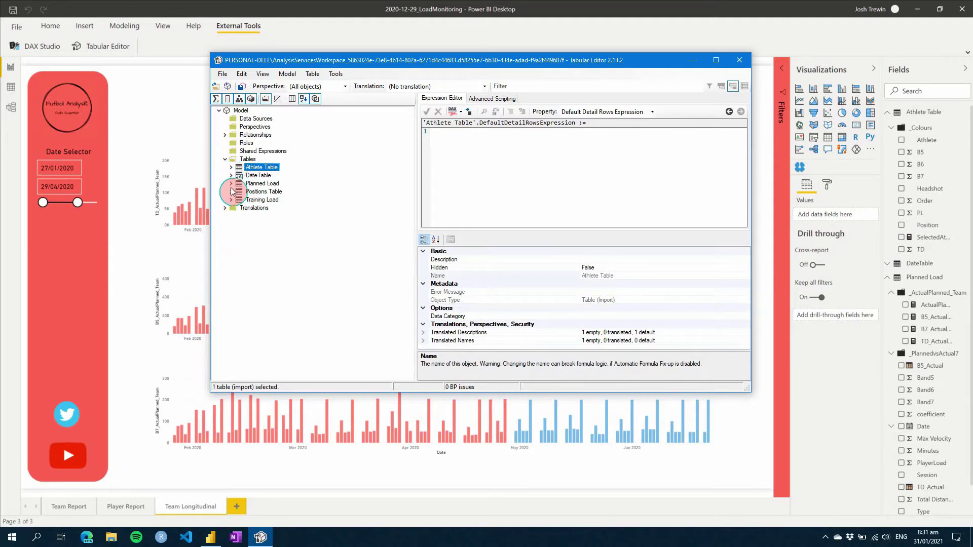
{"action": "left_click", "coordinate": [231, 183]}
{"action": "left_click", "coordinate": [237, 201]}
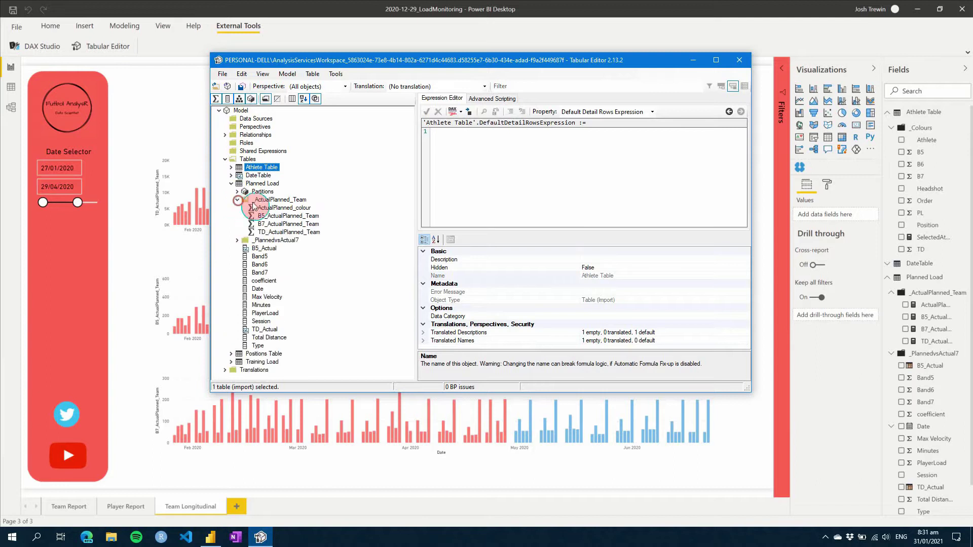
{"action": "left_click", "coordinate": [259, 200]}
{"action": "left_click", "coordinate": [270, 217]}
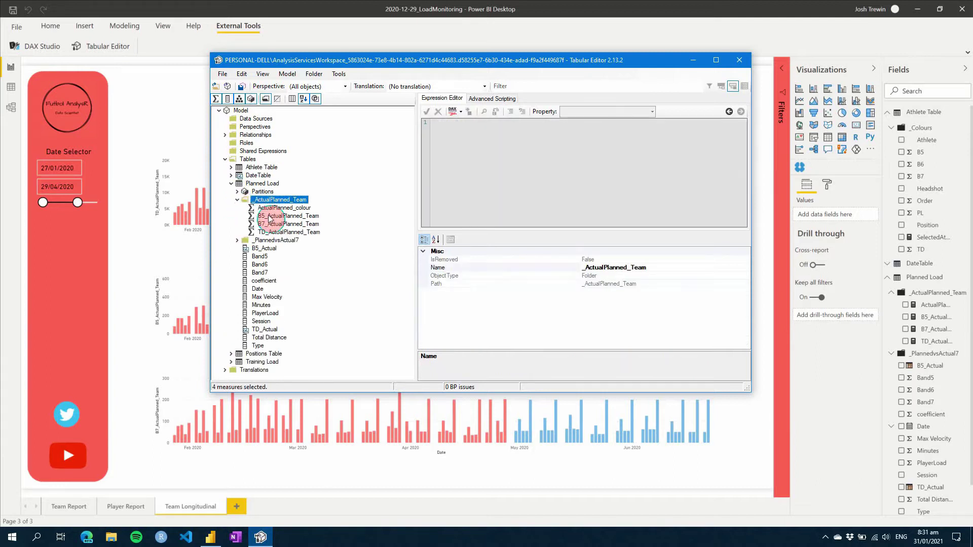
{"action": "left_click", "coordinate": [272, 232], "text": "shift"}
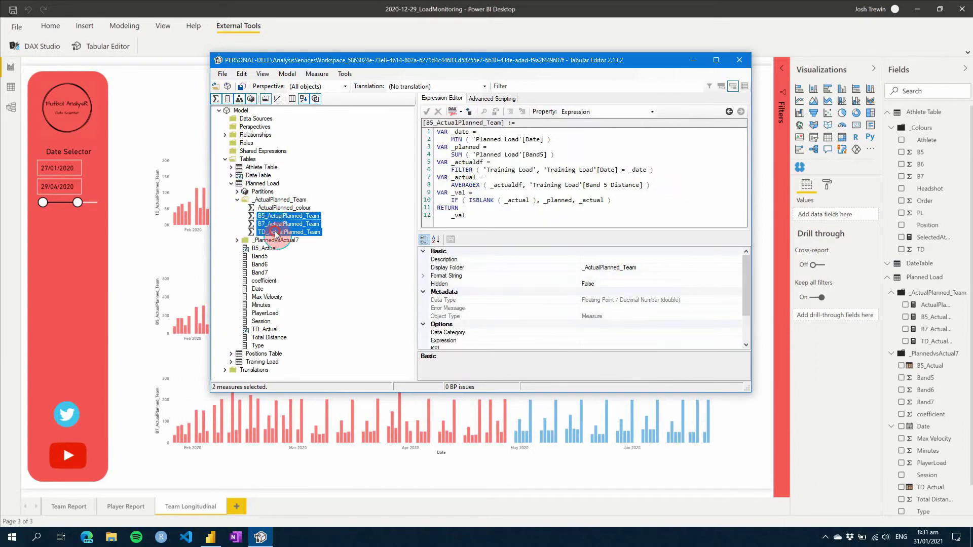
{"action": "right_click", "coordinate": [275, 232]}
{"action": "left_click", "coordinate": [310, 283]}
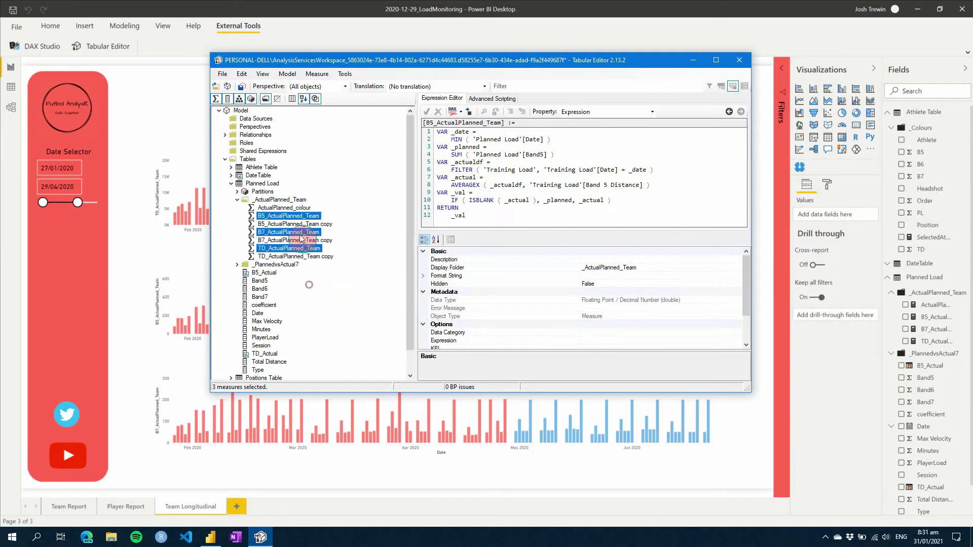
- Move the three copied measures into a new display folder named _ActualPlanned_Player
{"action": "left_click", "coordinate": [300, 225]}
{"action": "left_click", "coordinate": [312, 241], "text": "ctrl"}
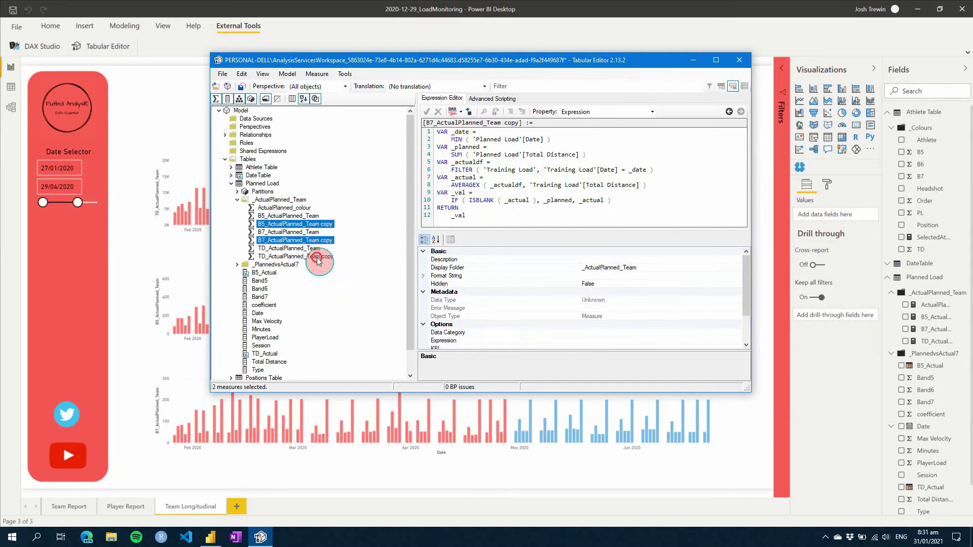
{"action": "left_click", "coordinate": [319, 256], "text": "ctrl"}
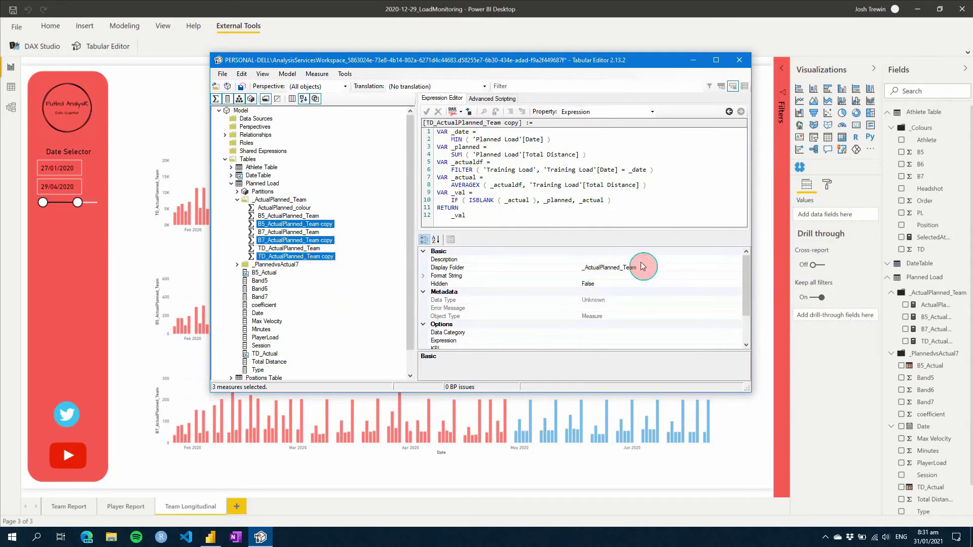
{"action": "double_click", "coordinate": [628, 267]}
{"action": "type", "text": "P"}
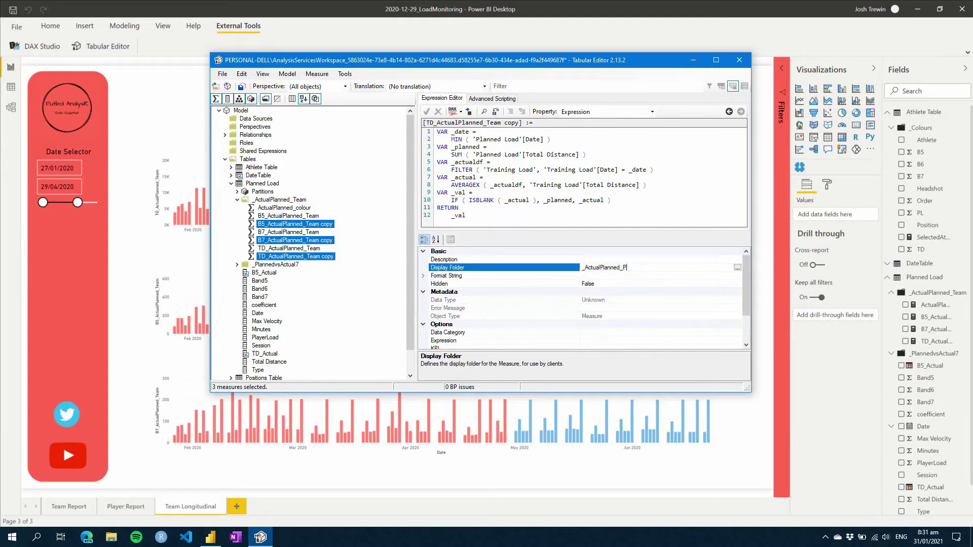
{"action": "type", "text": "layer"}
{"action": "key", "text": "Return"}
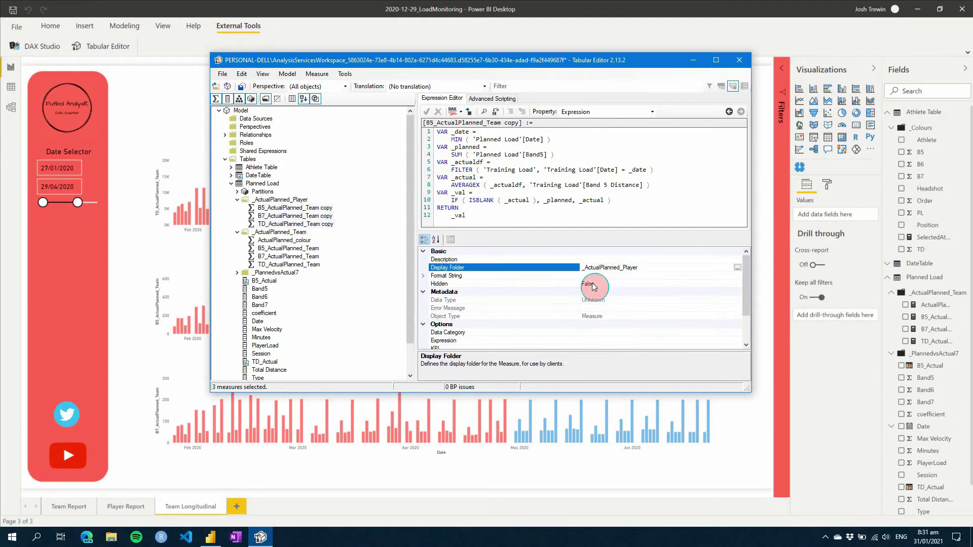
- Rename the TD measure copy to TD_ActualPlanned_Player and replace AVERAGEX with SUMX in its _actual variable
{"action": "left_click", "coordinate": [327, 224]}
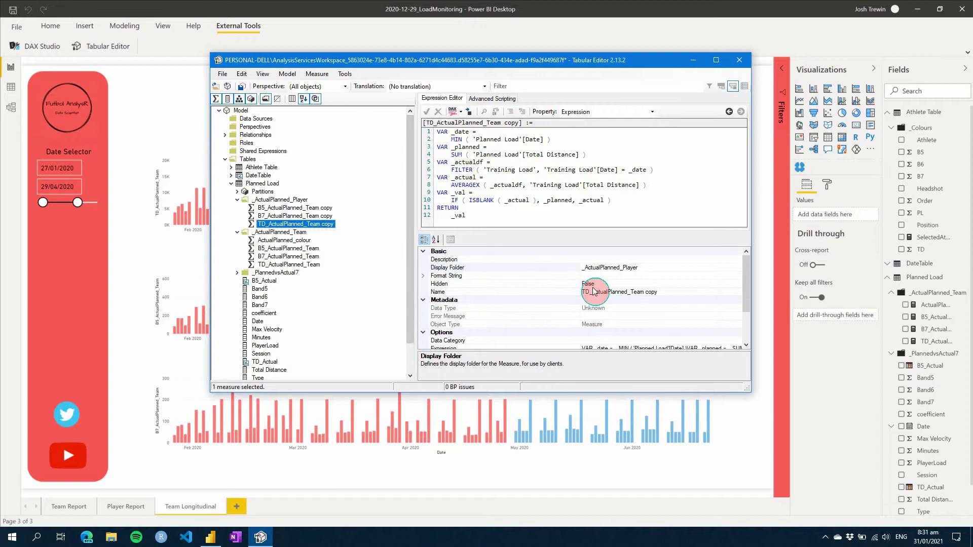
{"action": "double_click", "coordinate": [650, 292]}
{"action": "left_click", "coordinate": [630, 292], "text": "shift"}
{"action": "type", "text": "Player"}
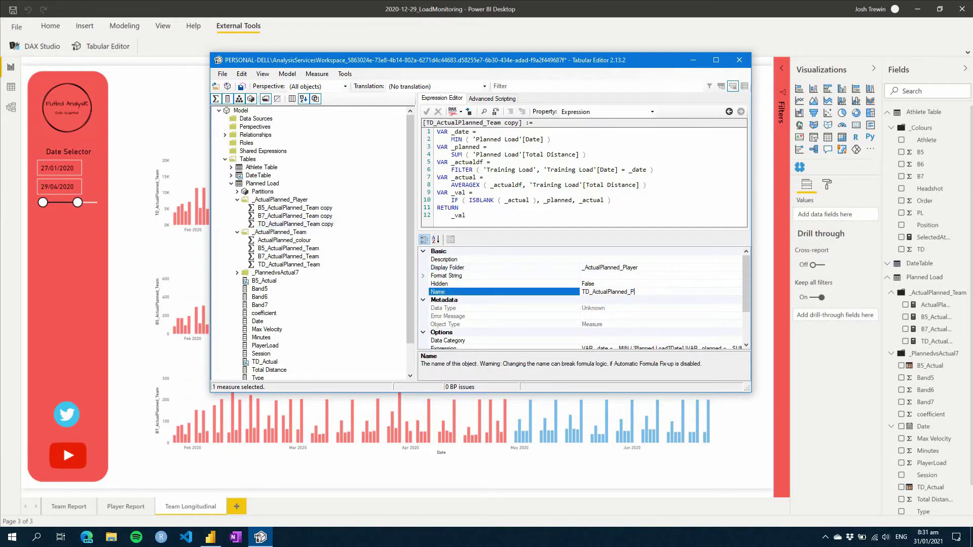
{"action": "left_click", "coordinate": [472, 184]}
{"action": "double_click", "coordinate": [473, 184]}
{"action": "type", "text": "SUMX"}
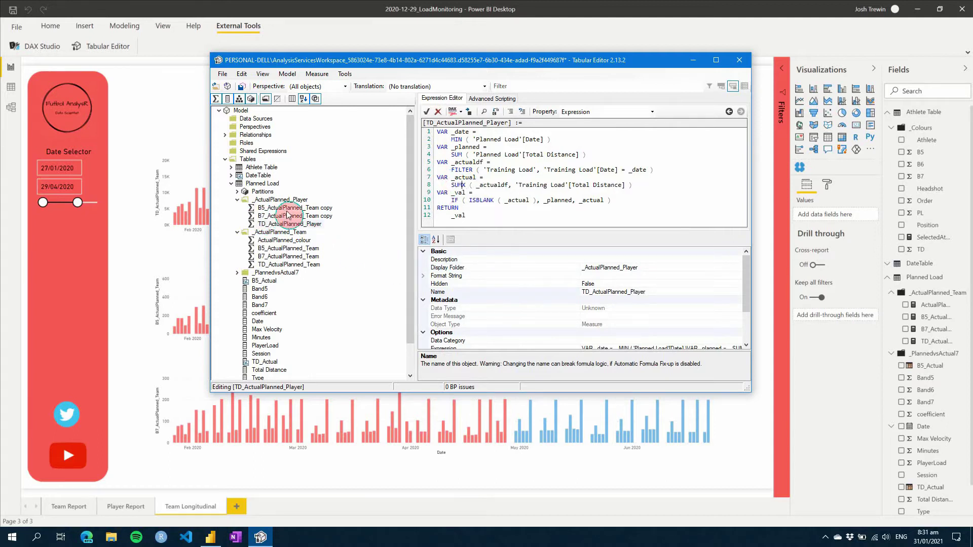
- Rename the B7 measure copy to B7_ActualPlanned_Player and replace AVERAGEX with SUMX in its _actual variable
{"action": "left_click", "coordinate": [285, 216]}
{"action": "left_click", "coordinate": [658, 292]}
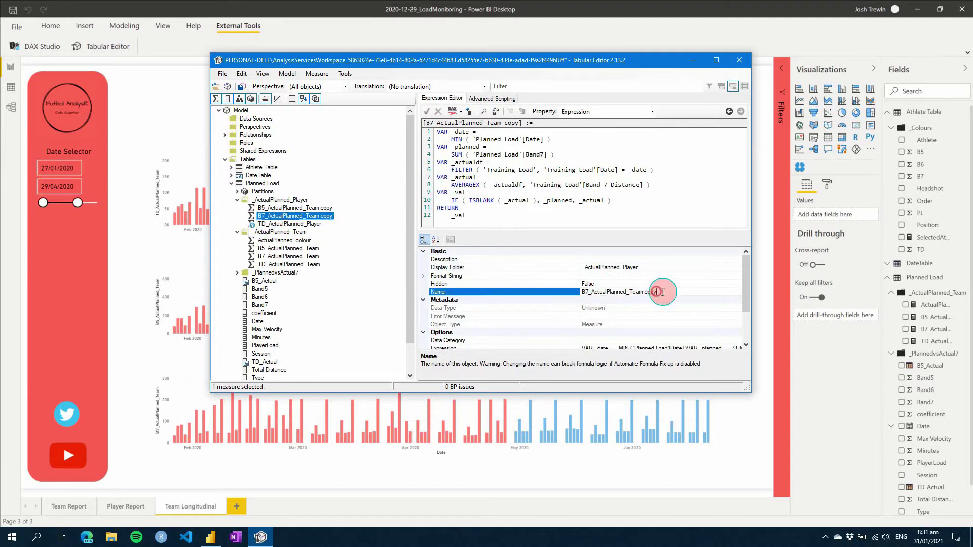
{"action": "left_click_drag", "start_coordinate": [659, 291], "coordinate": [633, 292]}
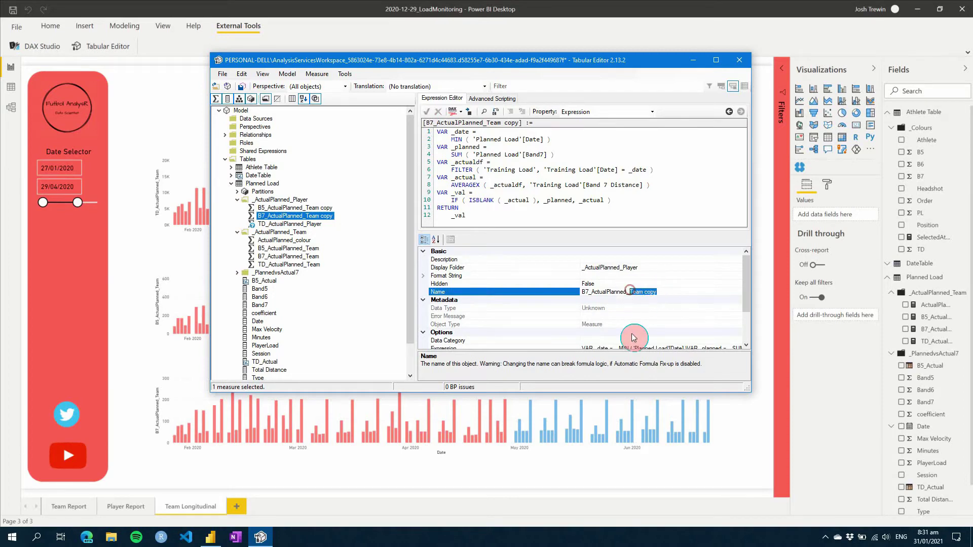
{"action": "type", "text": "SU"}
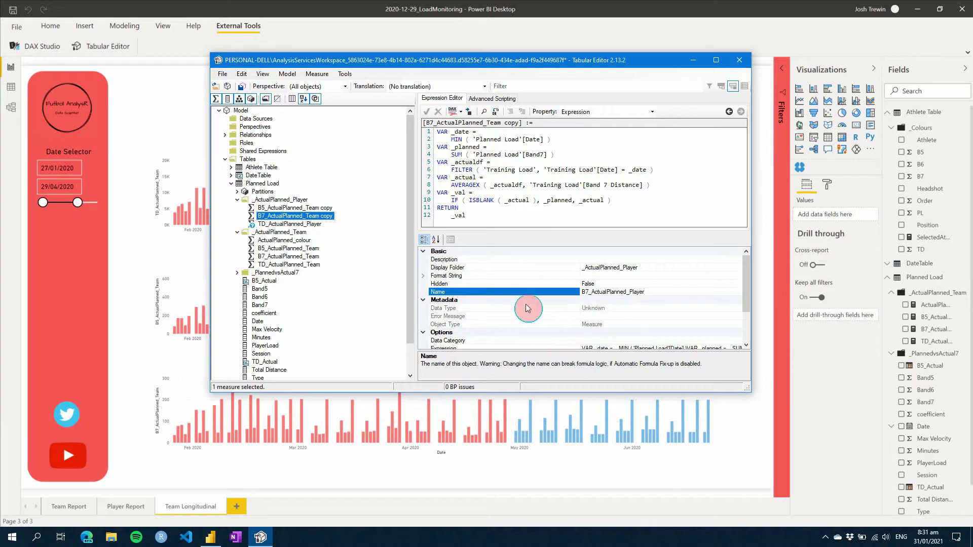
{"action": "left_click_drag", "start_coordinate": [480, 184], "coordinate": [448, 184]}
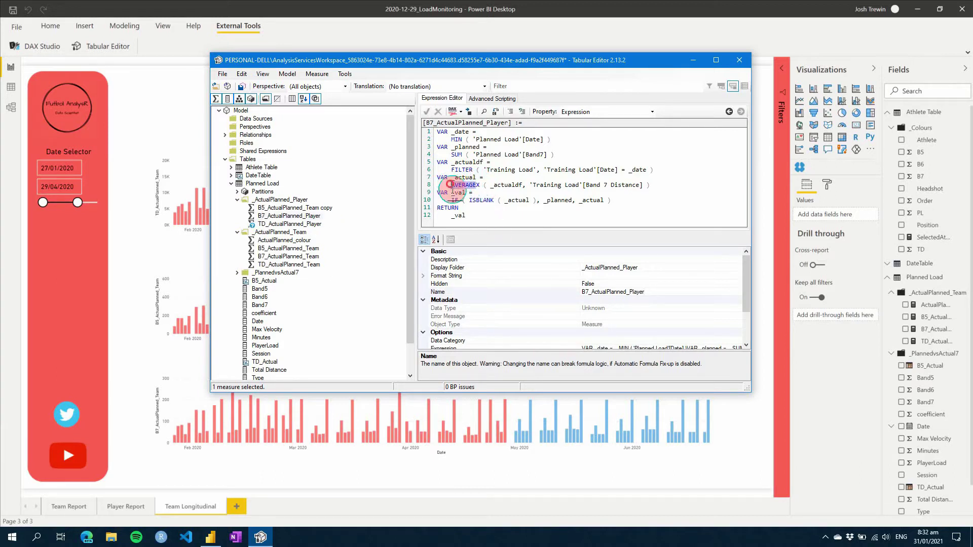
{"action": "type", "text": "SUMX"}
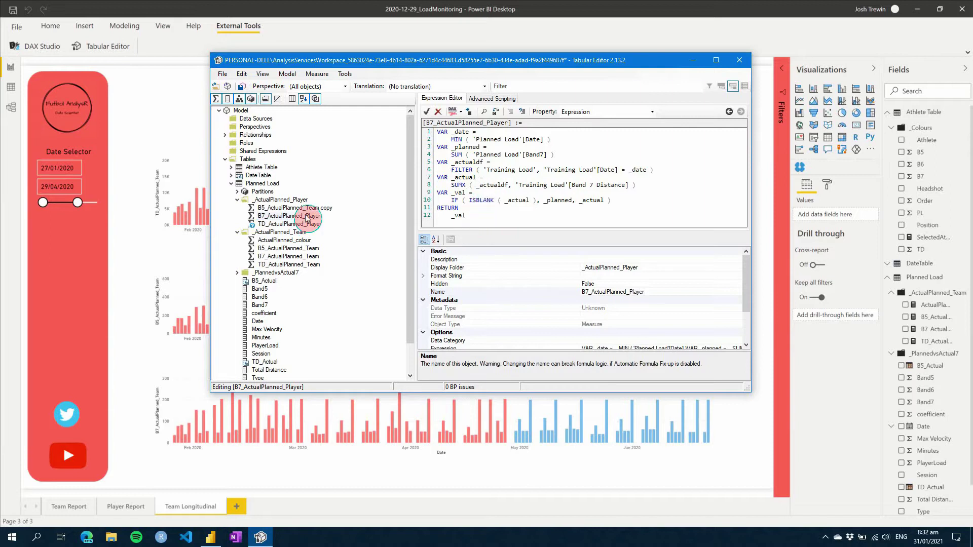
- Rename the B5 measure copy to B5_ActualPlanned_Player, replace AVERAGEX with SUMX in its _actual variable, and save to the model
{"action": "left_click", "coordinate": [294, 207]}
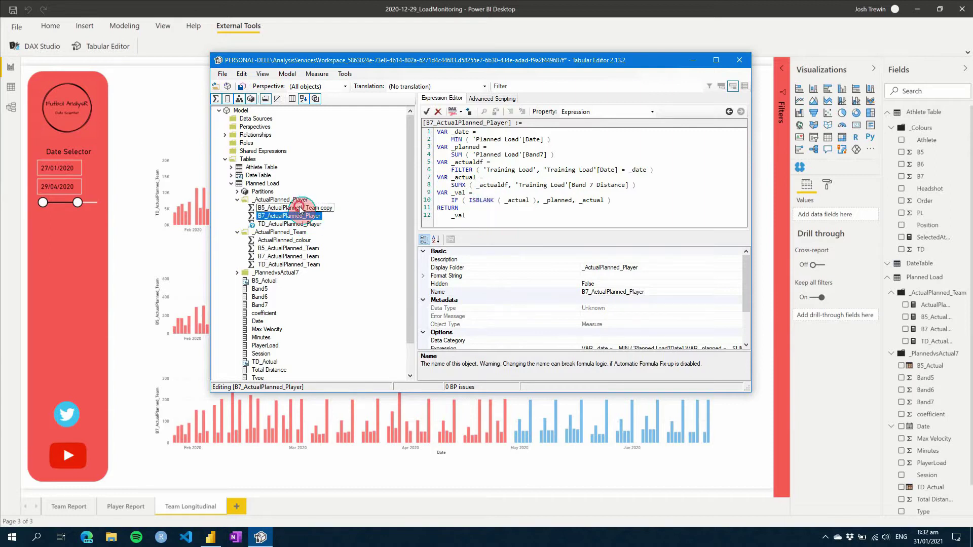
{"action": "left_click", "coordinate": [656, 292]}
{"action": "left_click_drag", "start_coordinate": [656, 292], "coordinate": [630, 292]}
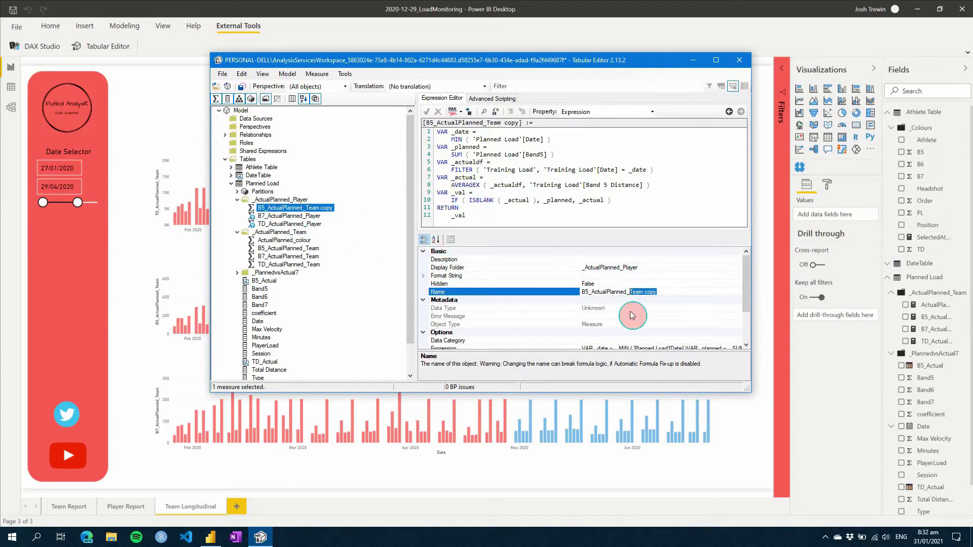
{"action": "type", "text": "Player"}
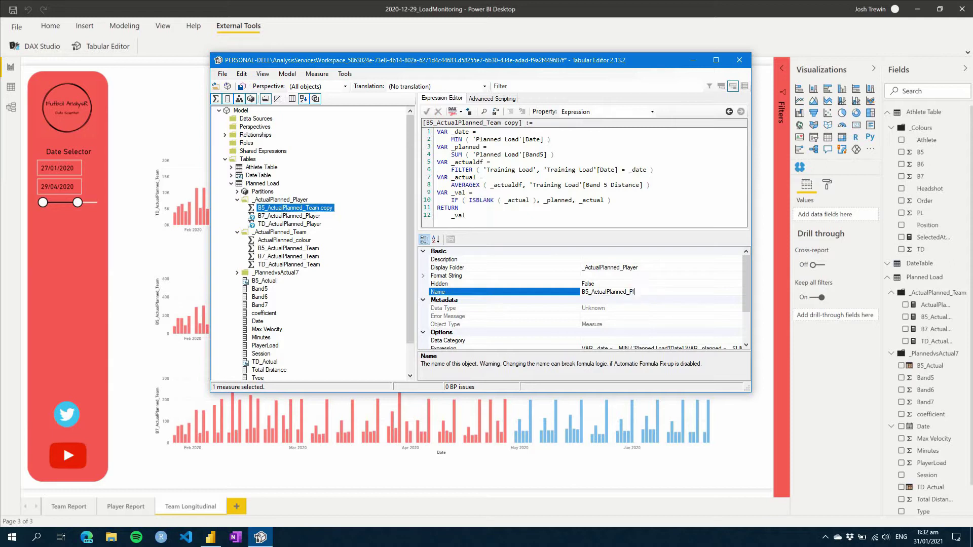
{"action": "left_click", "coordinate": [478, 184]}
{"action": "key", "text": "BackSpace"}
{"action": "key", "text": "BackSpace"}
{"action": "key", "text": "BackSpace"}
{"action": "key", "text": "BackSpace"}
{"action": "key", "text": "BackSpace"}
{"action": "key", "text": "BackSpace"}
{"action": "key", "text": "BackSpace"}
{"action": "type", "text": "SU"}
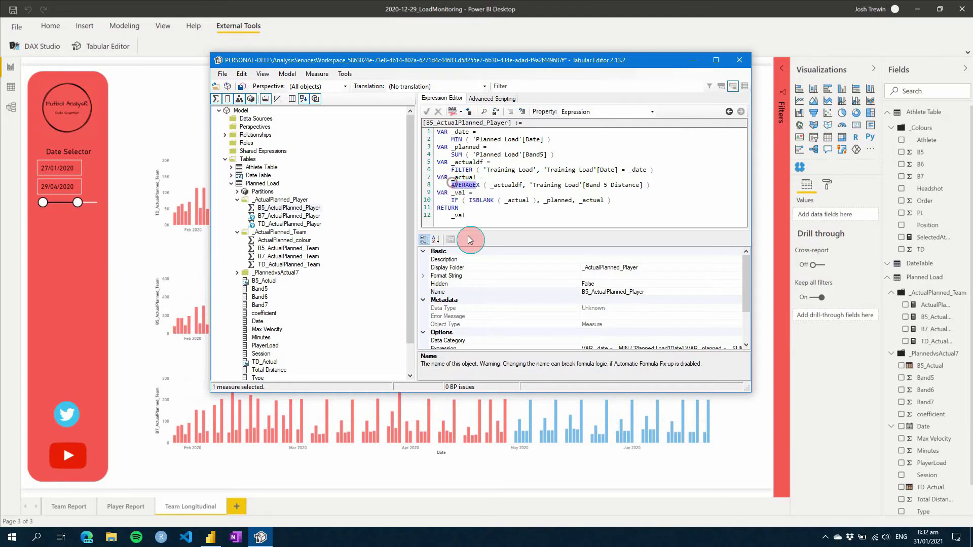
{"action": "type", "text": "M"}
{"action": "key", "text": "ctrl+s"}
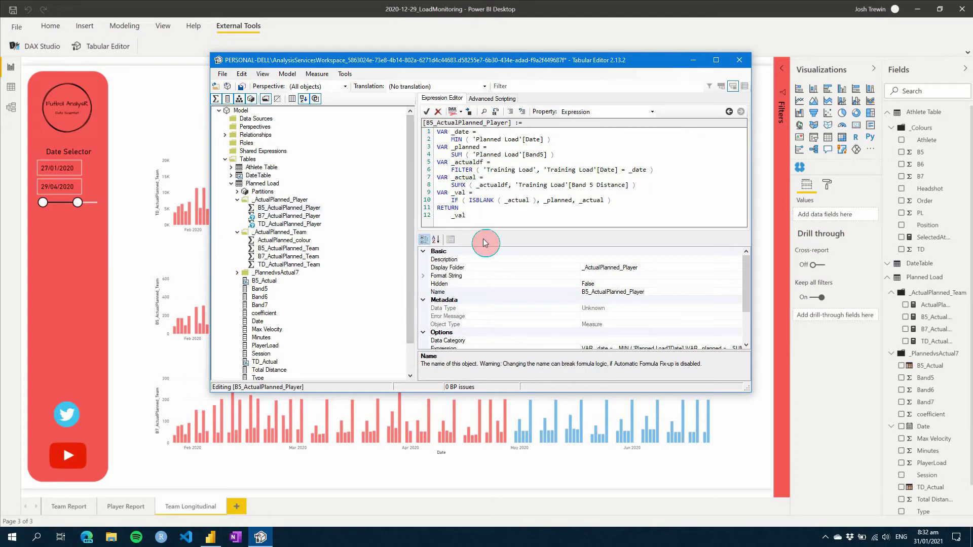
- Create a new measure named TD_ActualPlanned in the Planned Load table
{"action": "right_click", "coordinate": [259, 184]}
{"action": "mouse_move", "coordinate": [304, 192]}
{"action": "left_click", "coordinate": [391, 192]}
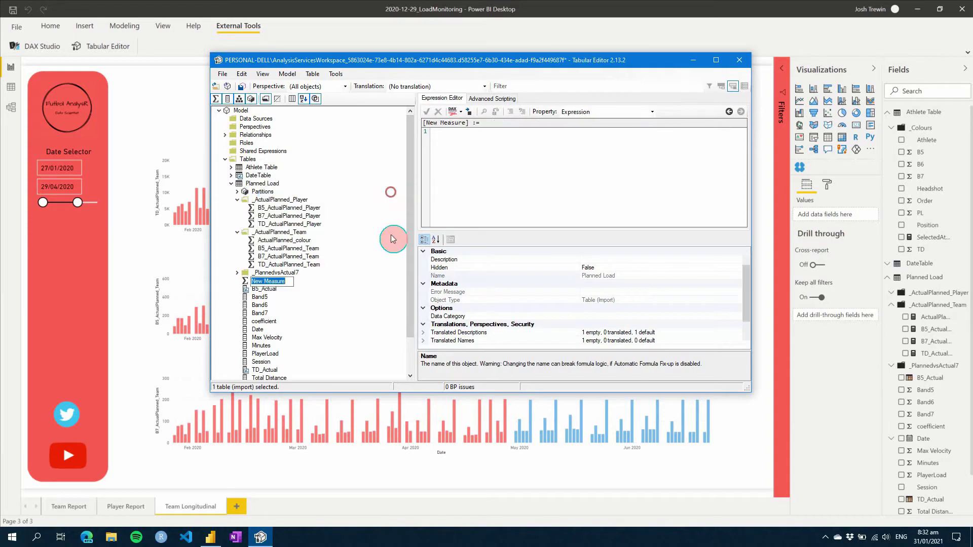
{"action": "type", "text": "TD_Pl"}
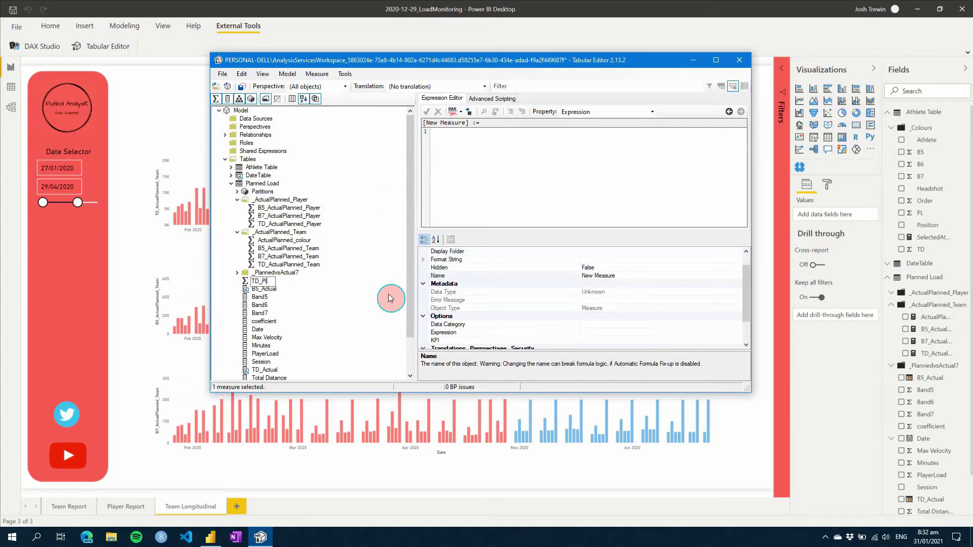
{"action": "type", "text": "_PA"}
{"action": "key", "text": "BackSpace"}
{"action": "key", "text": "BackSpace"}
{"action": "type", "text": "ActualPlanned"}
{"action": "key", "text": "Return"}
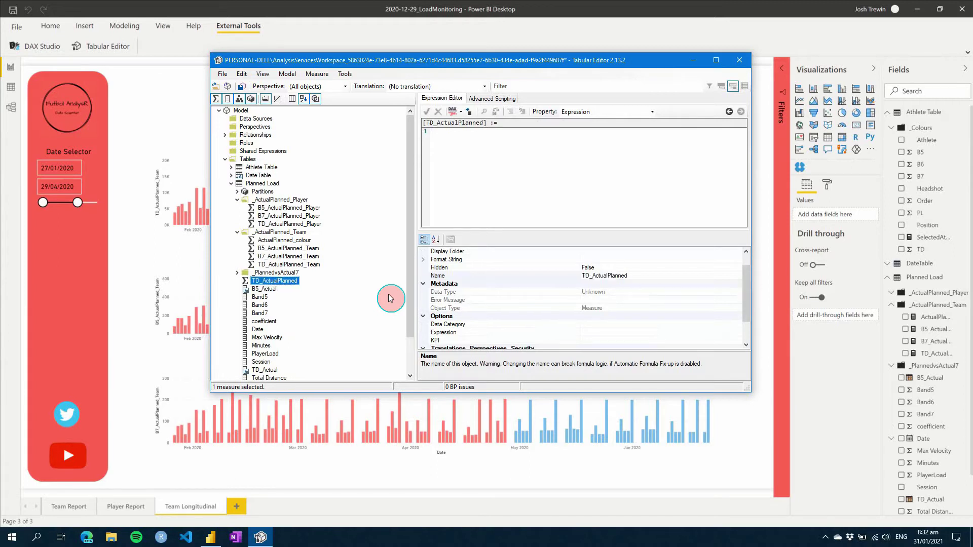
- Place the TD_ActualPlanned measure in a new display folder named _ActualPlanned
{"action": "left_click", "coordinate": [601, 258]}
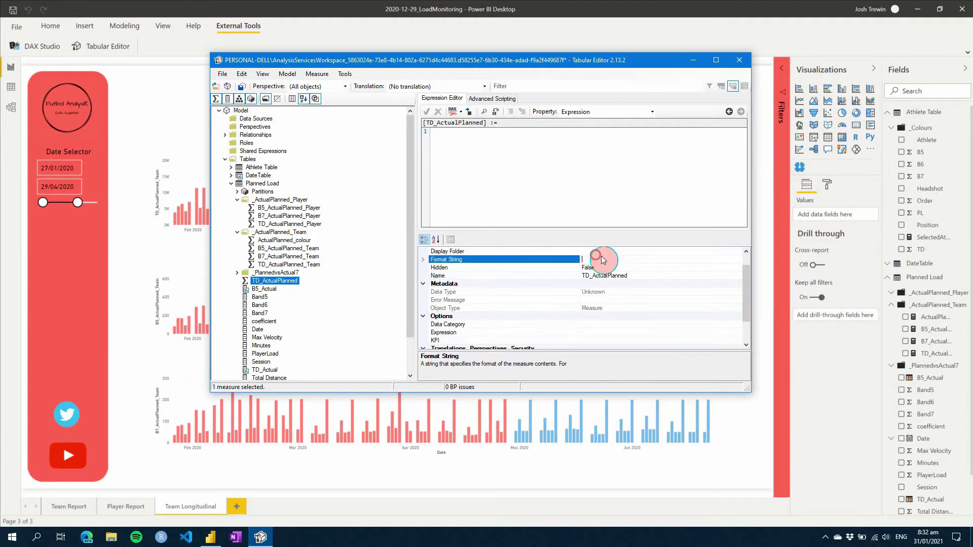
{"action": "left_click", "coordinate": [601, 252]}
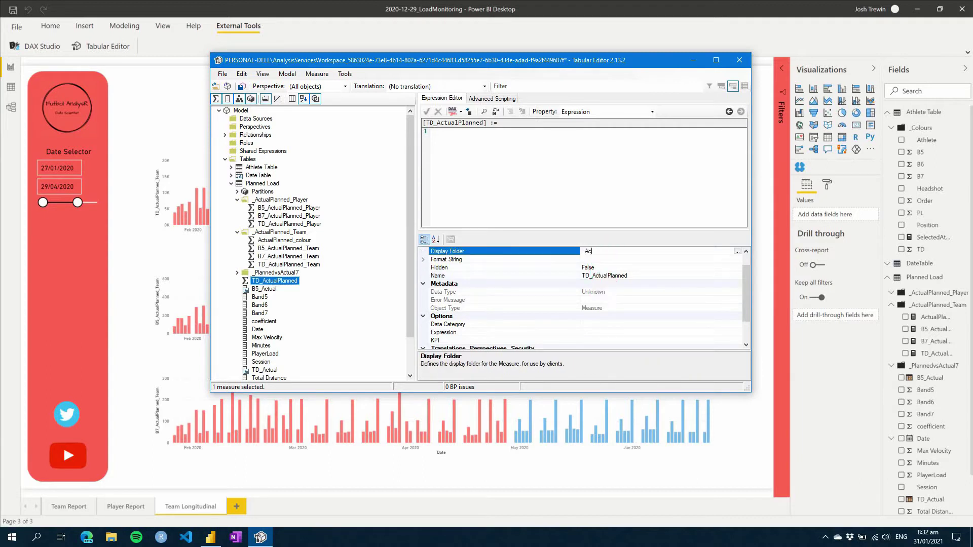
{"action": "type", "text": "_ActualPlanned"}
{"action": "key", "text": "Return"}
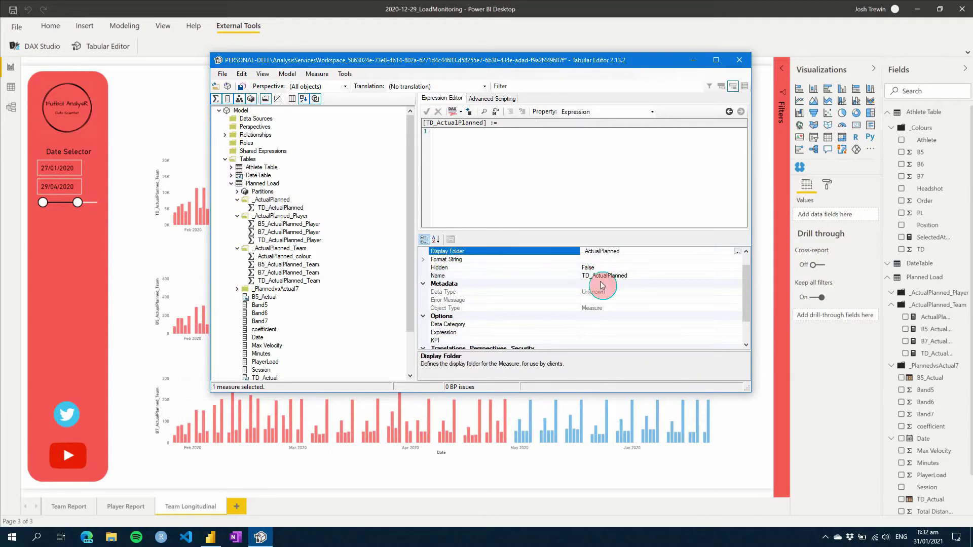
- Define TD_ActualPlanned with _athlete = [SelectedAthlete] and _val = IF ( ISBLANK ( _athlete ), [TD_ActualPlanned_Team], [TD_ActualPlanned_Player] ), returning _val; format the DAX and save
{"action": "left_click", "coordinate": [289, 208]}
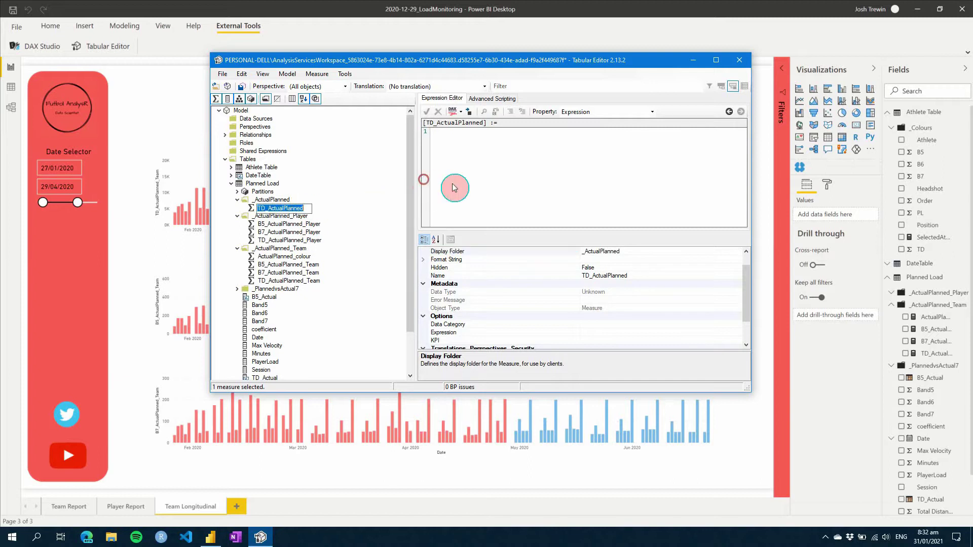
{"action": "left_click", "coordinate": [461, 216]}
{"action": "type", "text": "V"}
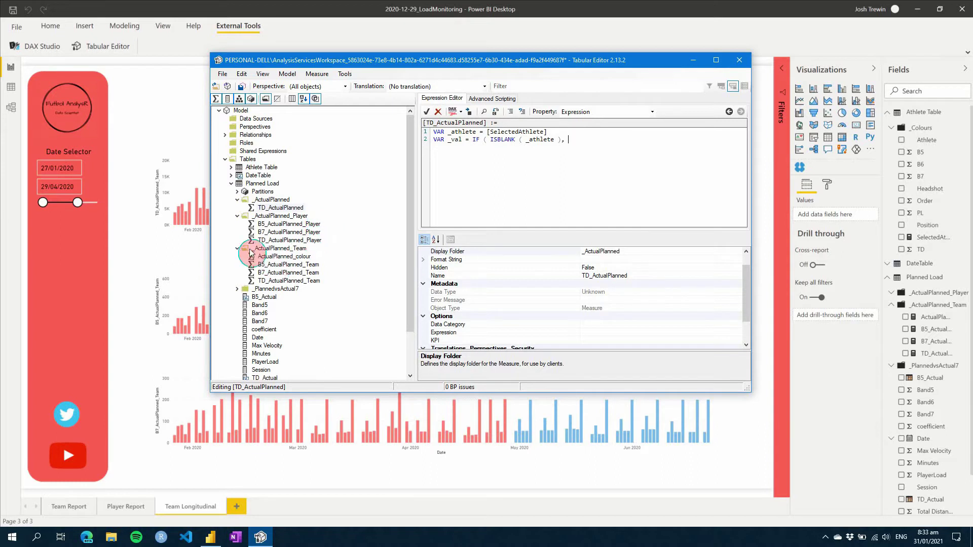
{"action": "left_click_drag", "start_coordinate": [288, 282], "coordinate": [654, 147]}
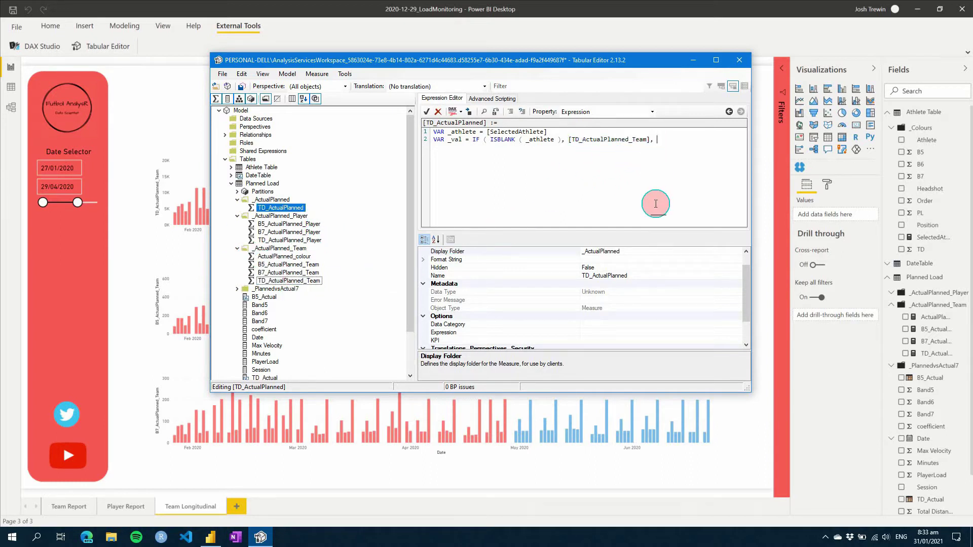
{"action": "left_click_drag", "start_coordinate": [274, 240], "coordinate": [664, 144]}
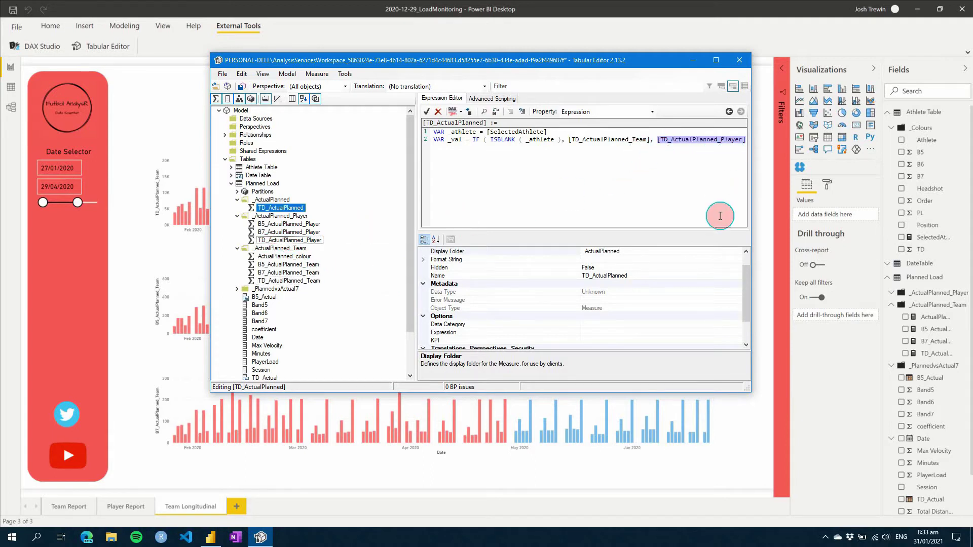
{"action": "key", "text": "Right"}
{"action": "type", "text": ")"}
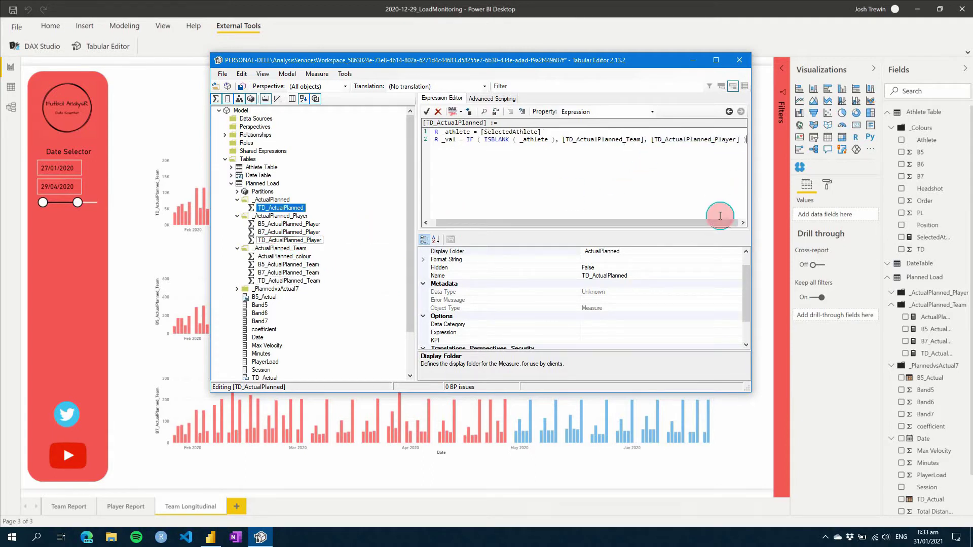
{"action": "key", "text": "Return"}
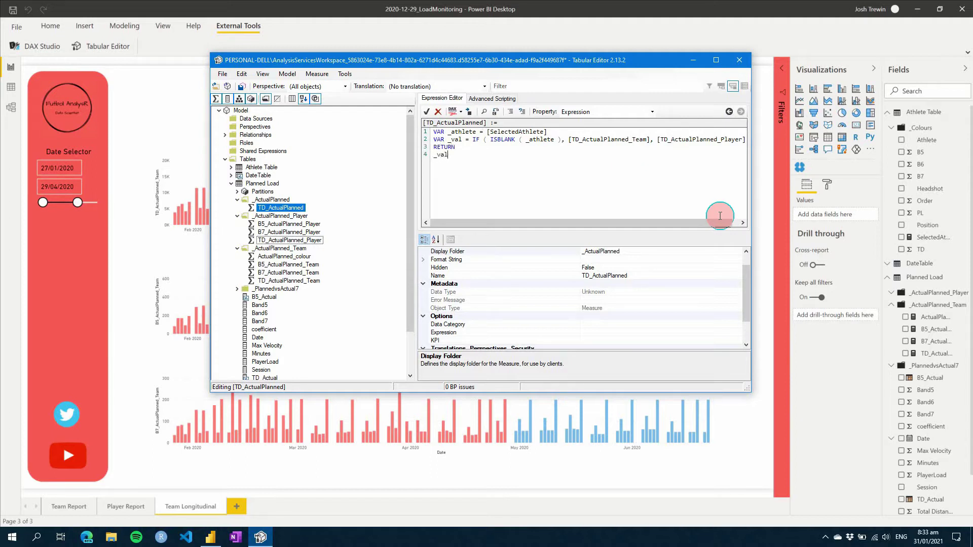
{"action": "left_click", "coordinate": [453, 111]}
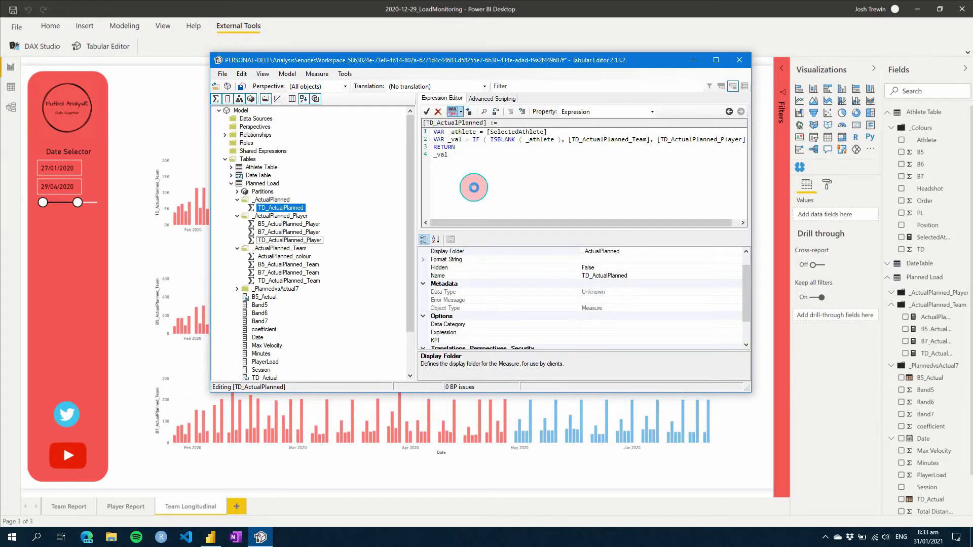
{"action": "key", "text": "ctrl+s"}
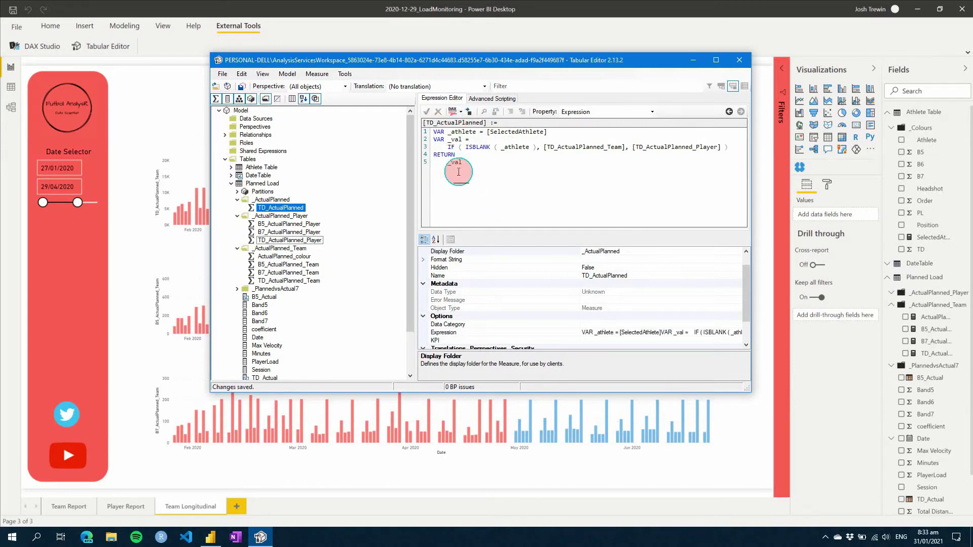
- Duplicate the TD_ActualPlanned measure and name the copy B5_ActualPlanned
{"action": "right_click", "coordinate": [283, 212]}
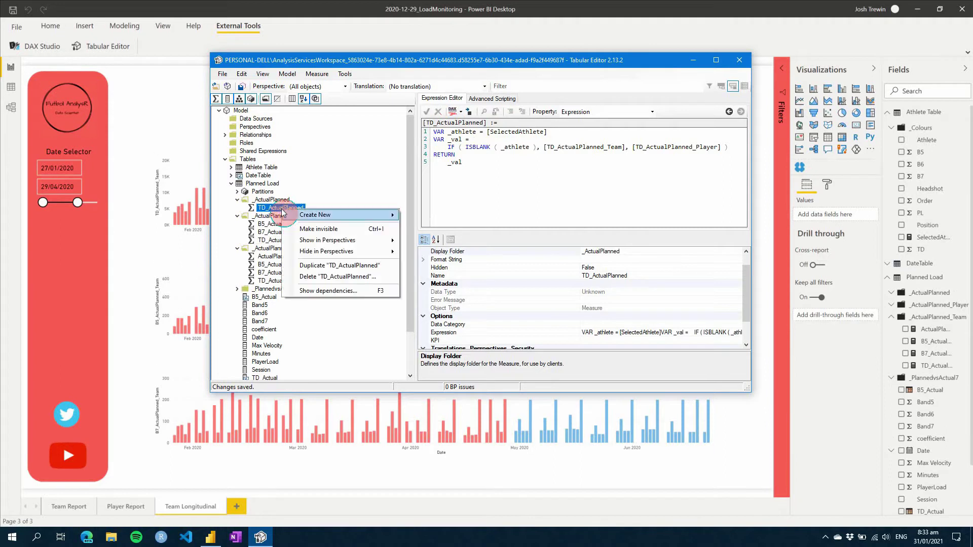
{"action": "left_click", "coordinate": [307, 265]}
{"action": "left_click", "coordinate": [317, 217]}
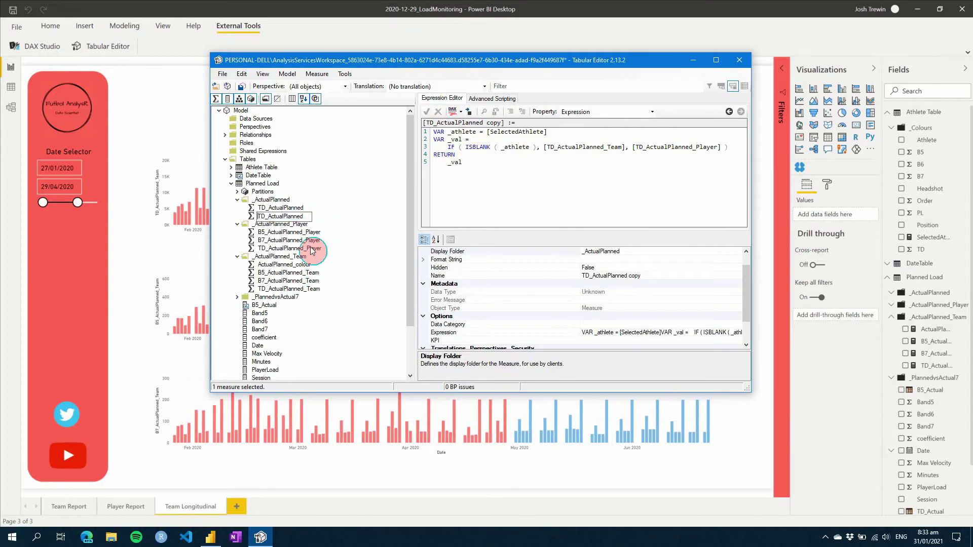
{"action": "type", "text": "B5"}
{"action": "key", "text": "Return"}
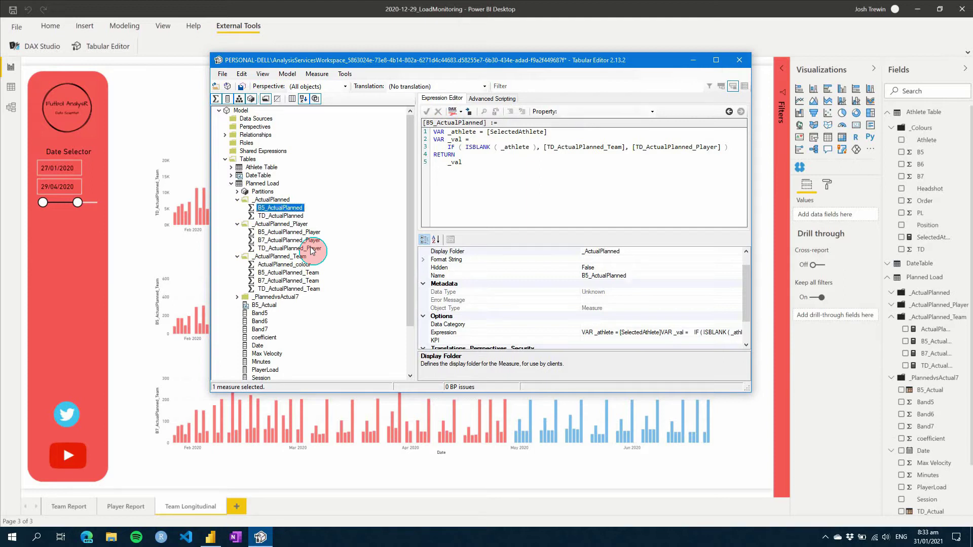
- Duplicate the B5_ActualPlanned measure and name the copy B7_ActualPlanned
{"action": "right_click", "coordinate": [288, 210]}
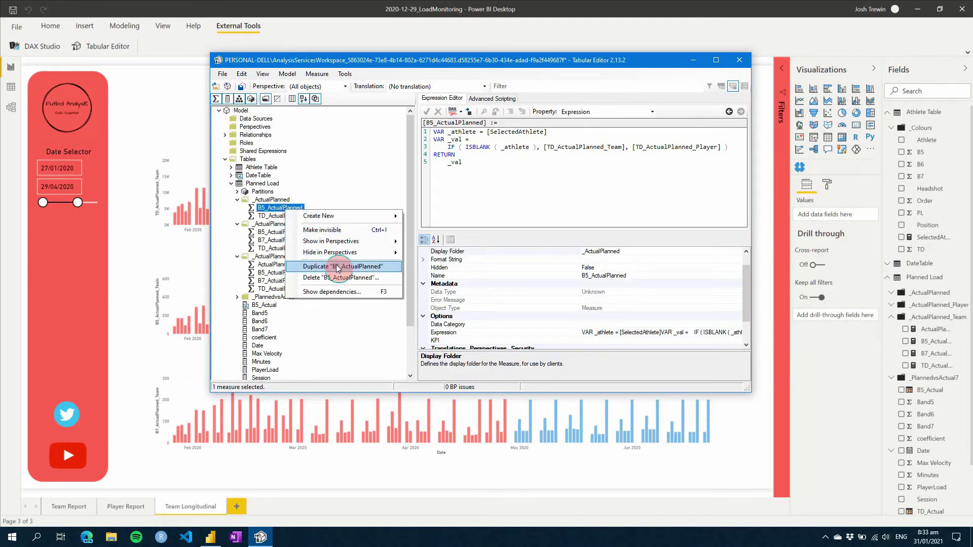
{"action": "left_click", "coordinate": [338, 267]}
{"action": "left_click", "coordinate": [259, 216]}
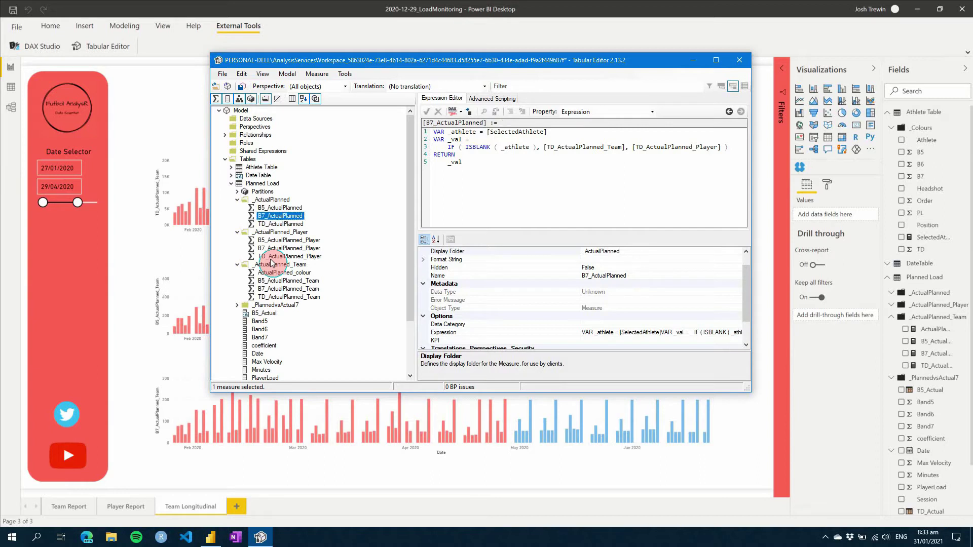
{"action": "key", "text": "Return"}
- Try to change the team measure reference in the B7_ActualPlanned expression to B7_ActualPlanned_Team
{"action": "left_click", "coordinate": [554, 146]}
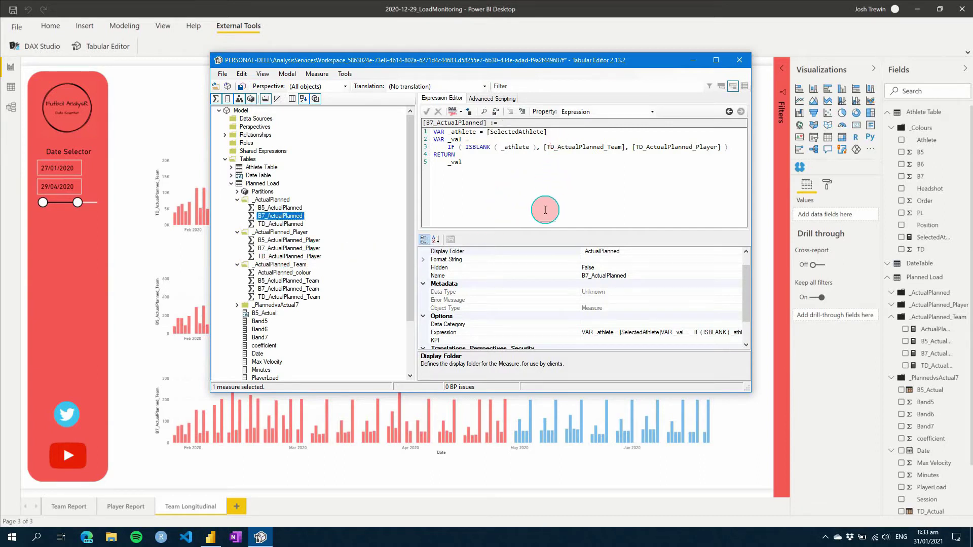
{"action": "key", "text": "BackSpace"}
{"action": "key", "text": "BackSpace"}
{"action": "type", "text": "B8"}
{"action": "key", "text": "BackSpace"}
{"action": "type", "text": "7"}
- Change the references in the B5_ActualPlanned expression to [B5_ActualPlanned_Team] and [B5_ActualPlanned_Player], and save to the model
{"action": "left_click", "coordinate": [292, 208]}
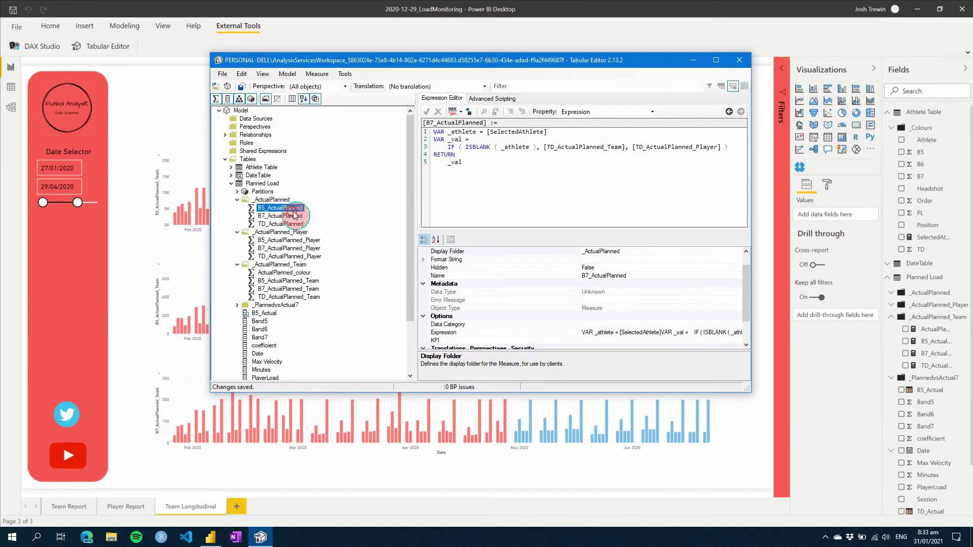
{"action": "left_click", "coordinate": [553, 147]}
{"action": "key", "text": "BackSpace"}
{"action": "key", "text": "BackSpace"}
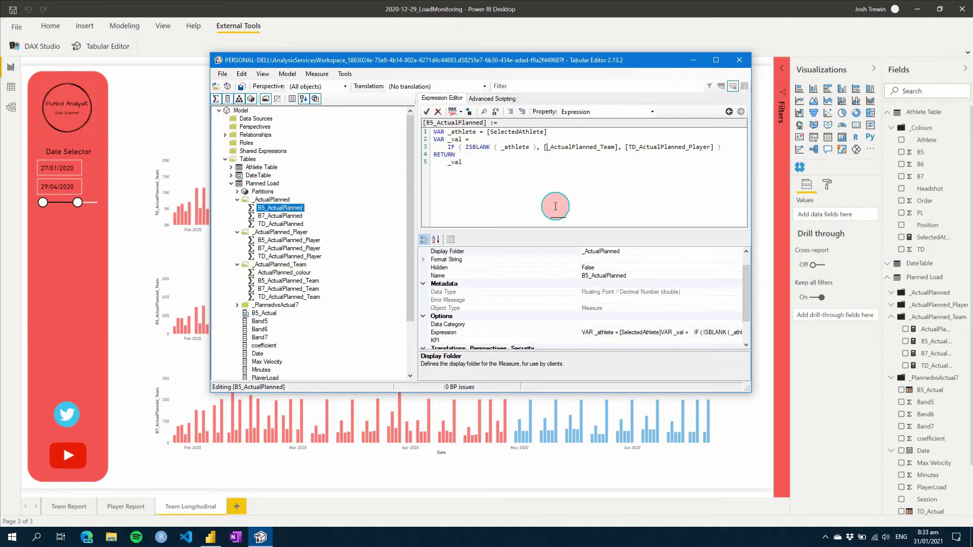
{"action": "type", "text": "B5"}
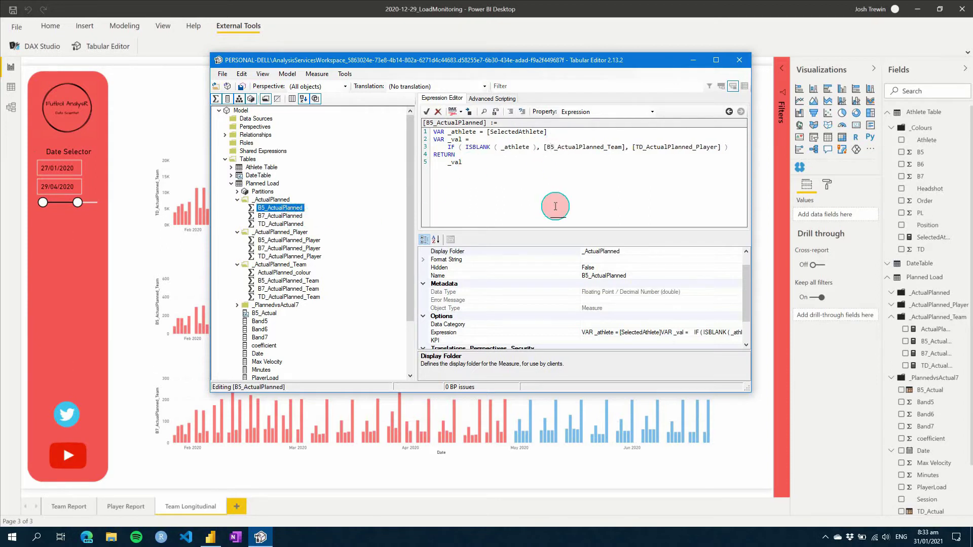
{"action": "left_click", "coordinate": [640, 146]}
{"action": "type", "text": "B"}
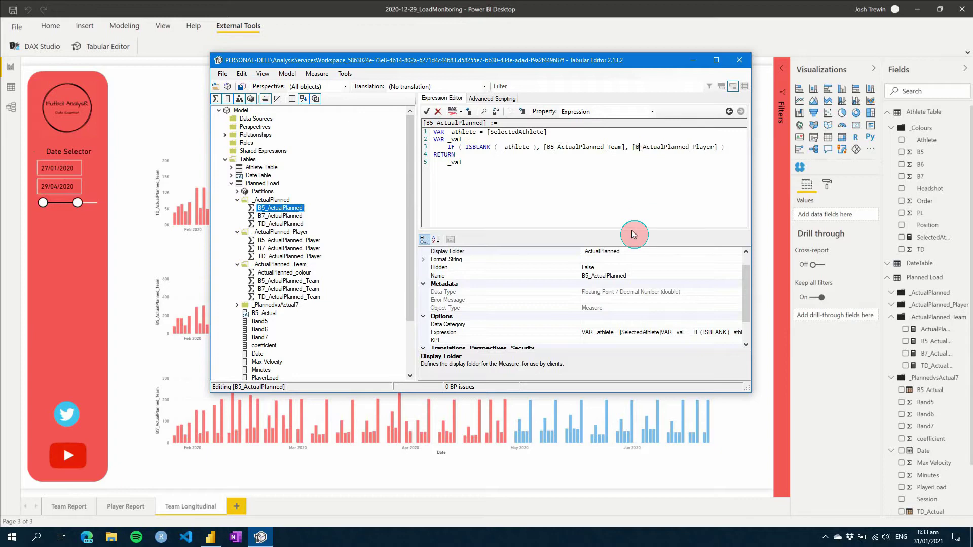
{"action": "type", "text": "5"}
{"action": "key", "text": "ctrl+s"}
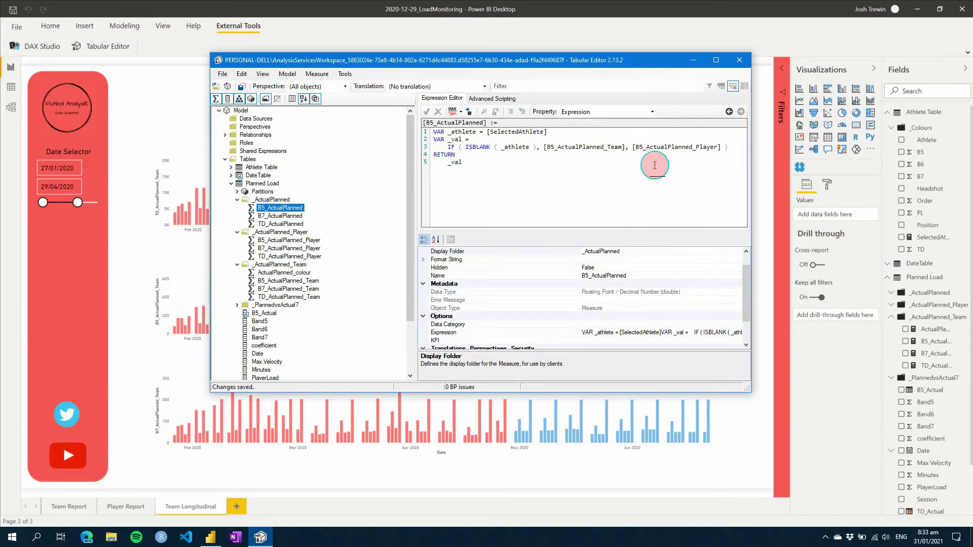
- Switch to Power BI Desktop and replace TD_ActualPlanned_Team with TD_ActualPlanned as the column value of the Total Distance chart
{"action": "left_click", "coordinate": [557, 33]}
{"action": "left_click", "coordinate": [580, 154]}
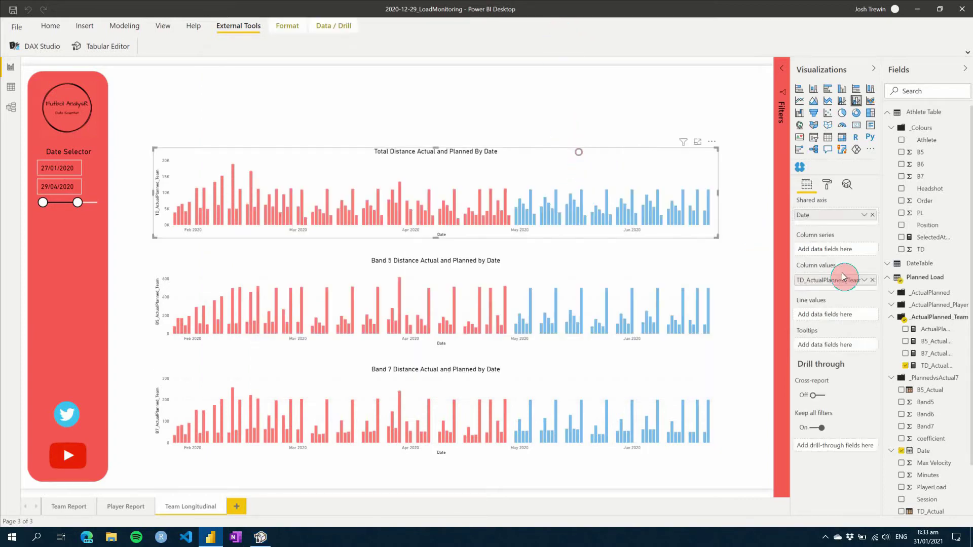
{"action": "left_click", "coordinate": [891, 292]}
{"action": "left_click_drag", "start_coordinate": [930, 331], "coordinate": [871, 282]}
{"action": "left_click", "coordinate": [871, 280]}
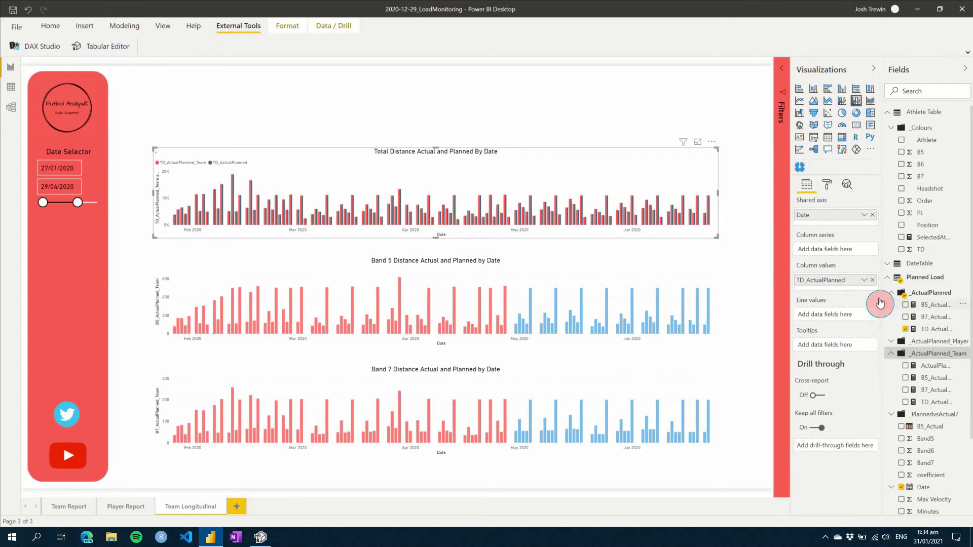
- Replace the team measures in the Band 5 and Band 7 charts with B5_ActualPlanned and B7_ActualPlanned
{"action": "left_click", "coordinate": [618, 261]}
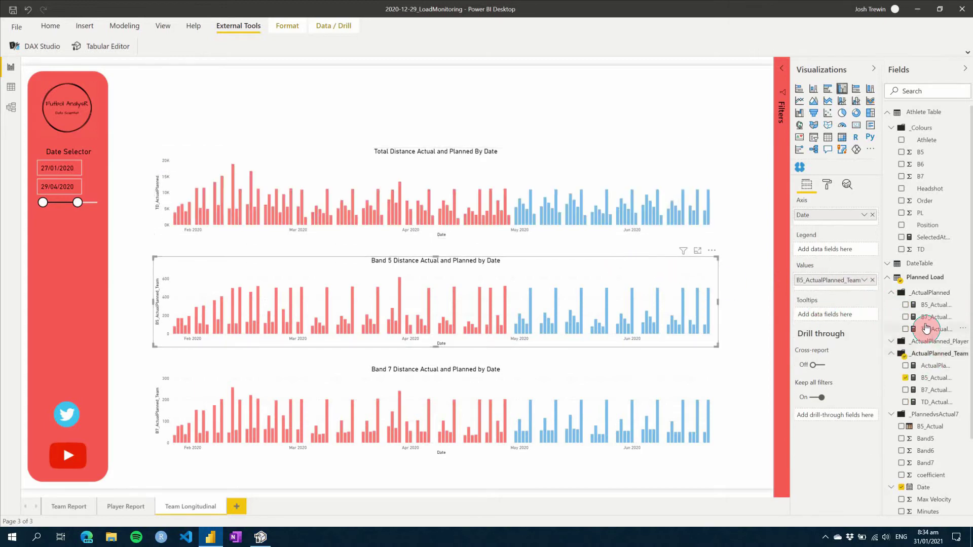
{"action": "left_click_drag", "start_coordinate": [930, 305], "coordinate": [864, 291]}
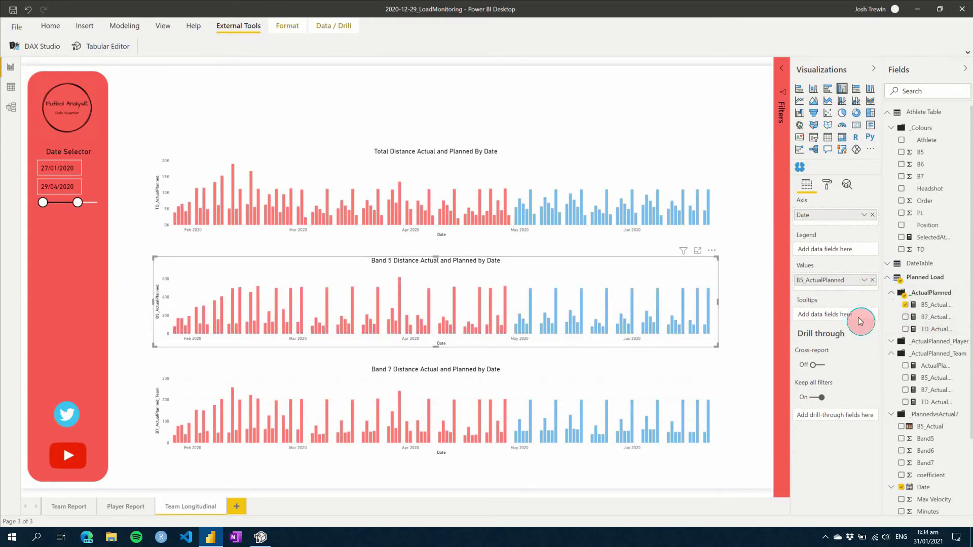
{"action": "left_click", "coordinate": [688, 384]}
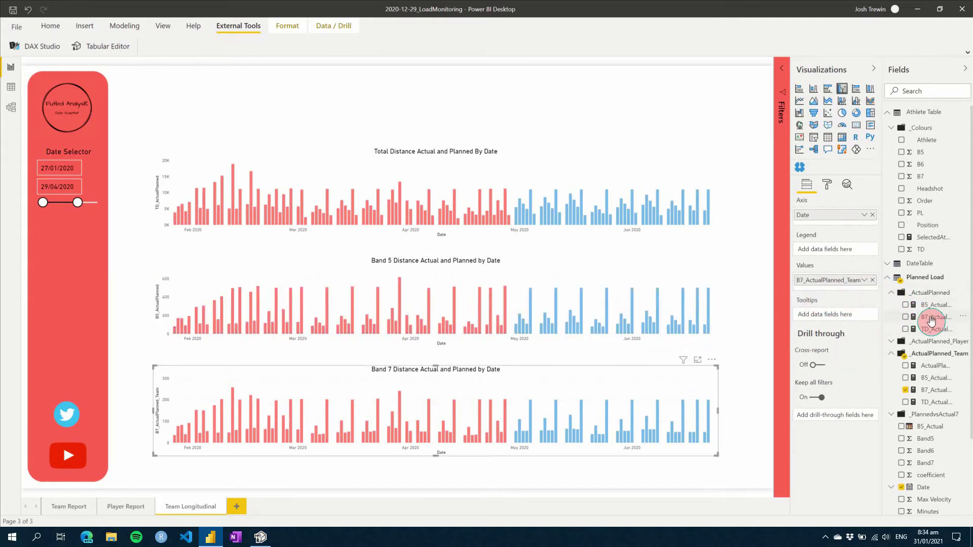
{"action": "left_click_drag", "start_coordinate": [929, 317], "coordinate": [429, 136]}
{"action": "left_click", "coordinate": [432, 114]}
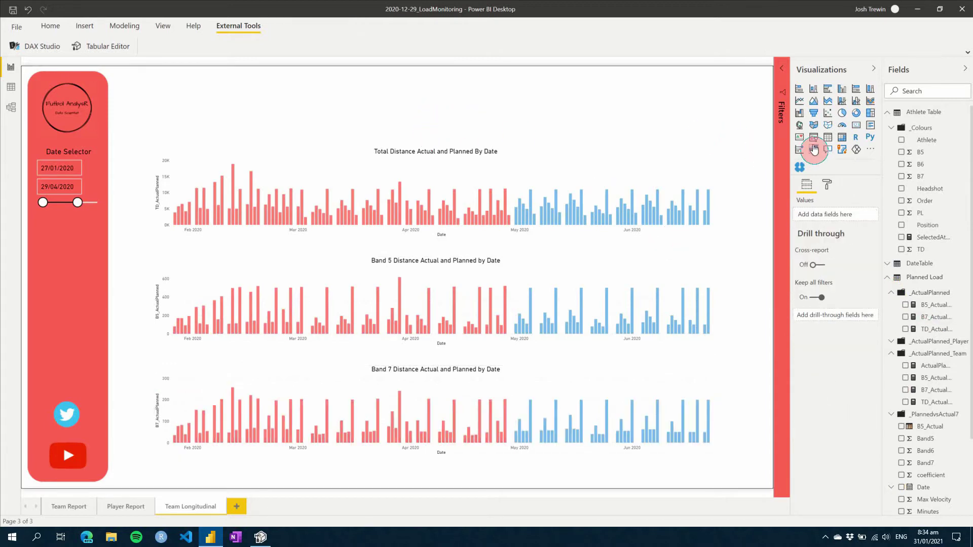
- Add a slicer on the Athlete field, place it below the date selector and make it a dropdown
{"action": "left_click", "coordinate": [849, 147]}
{"action": "left_click_drag", "start_coordinate": [925, 141], "coordinate": [857, 214]}
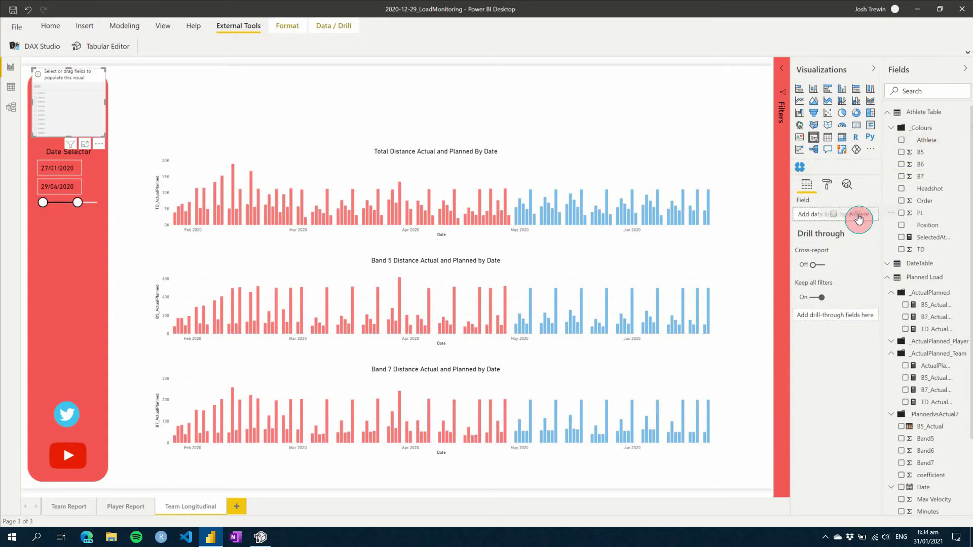
{"action": "left_click_drag", "start_coordinate": [75, 70], "coordinate": [76, 224]}
{"action": "left_click", "coordinate": [100, 226]}
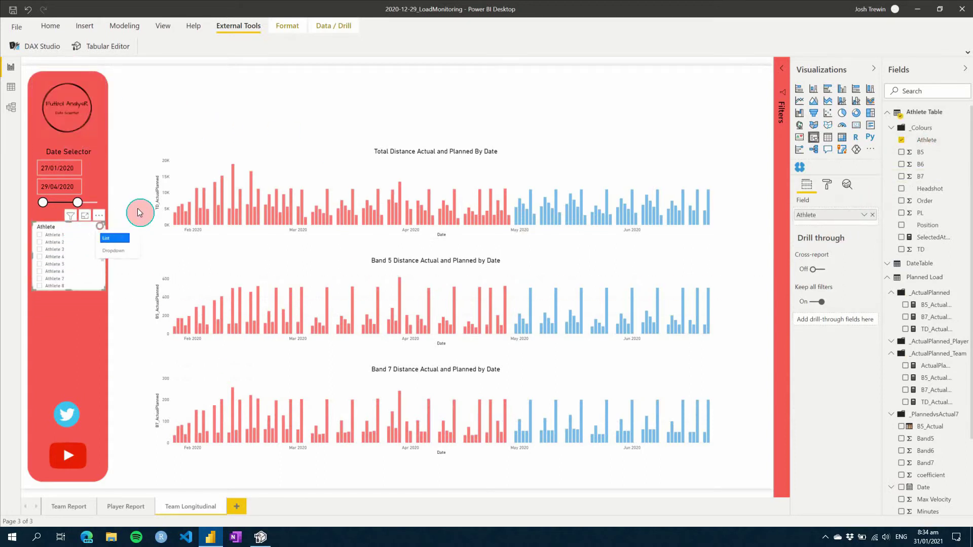
{"action": "left_click", "coordinate": [116, 251]}
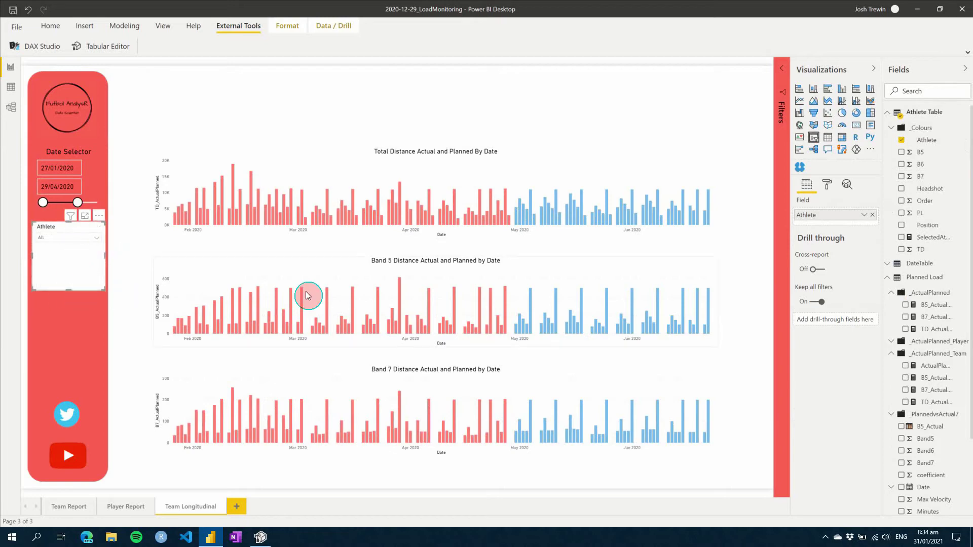
- Turn off the athlete slicer's background and set its items to a black font at 14 pt
{"action": "left_click", "coordinate": [826, 185]}
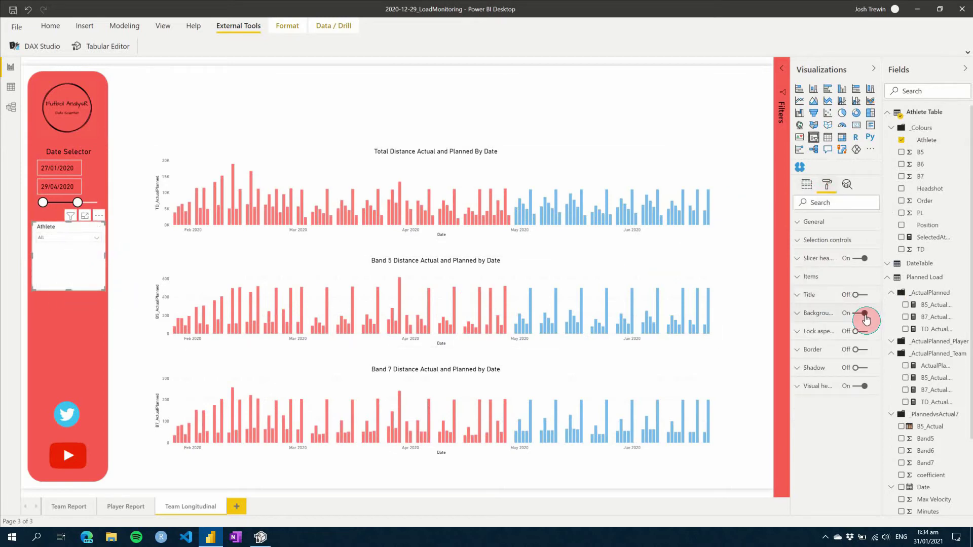
{"action": "left_click", "coordinate": [863, 313]}
{"action": "left_click", "coordinate": [811, 277]}
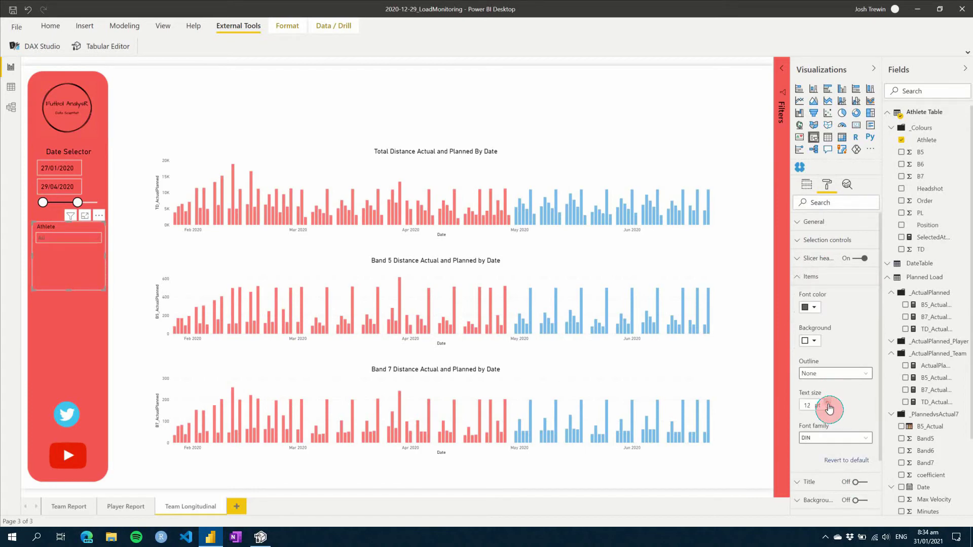
{"action": "left_click", "coordinate": [813, 308]}
{"action": "left_click", "coordinate": [809, 325]}
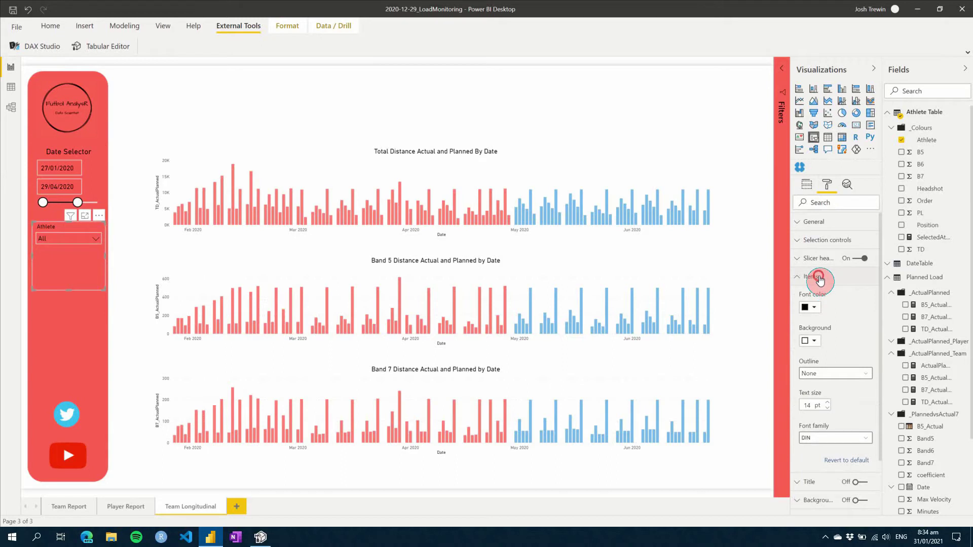
- Turn off the slicer header and give the slicer a centred title reading Player Selector
{"action": "left_click", "coordinate": [820, 278]}
{"action": "left_click", "coordinate": [860, 295]}
{"action": "left_click", "coordinate": [830, 323]}
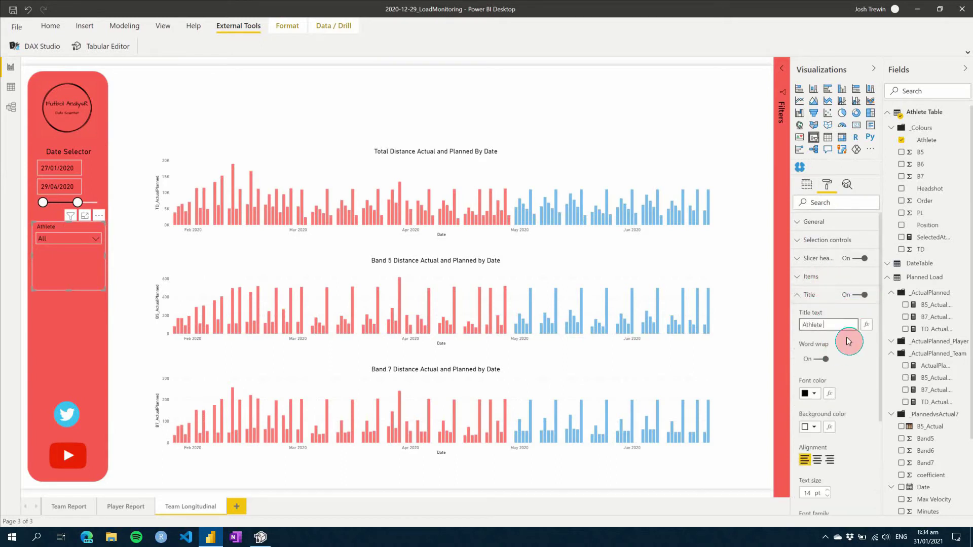
{"action": "type", "text": "Selector"}
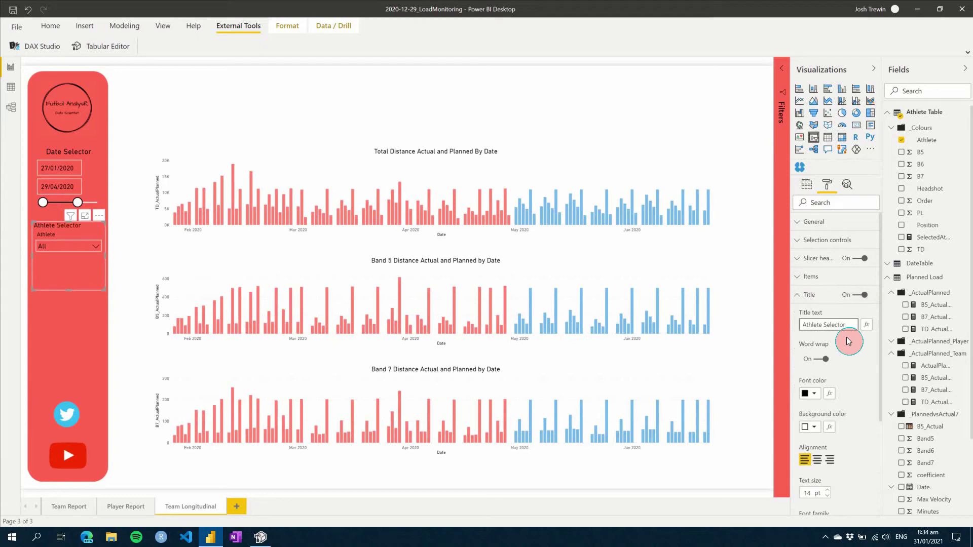
{"action": "left_click", "coordinate": [860, 258]}
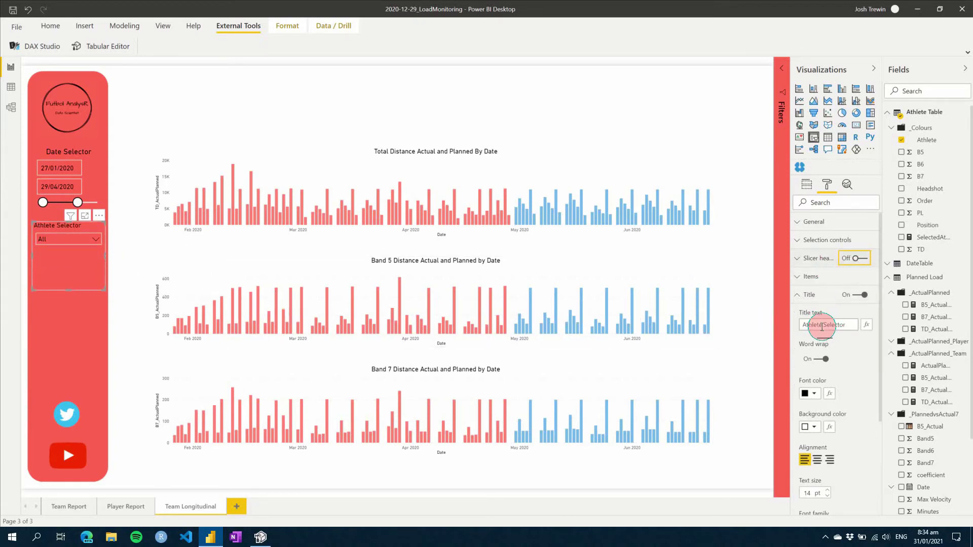
{"action": "double_click", "coordinate": [819, 325]}
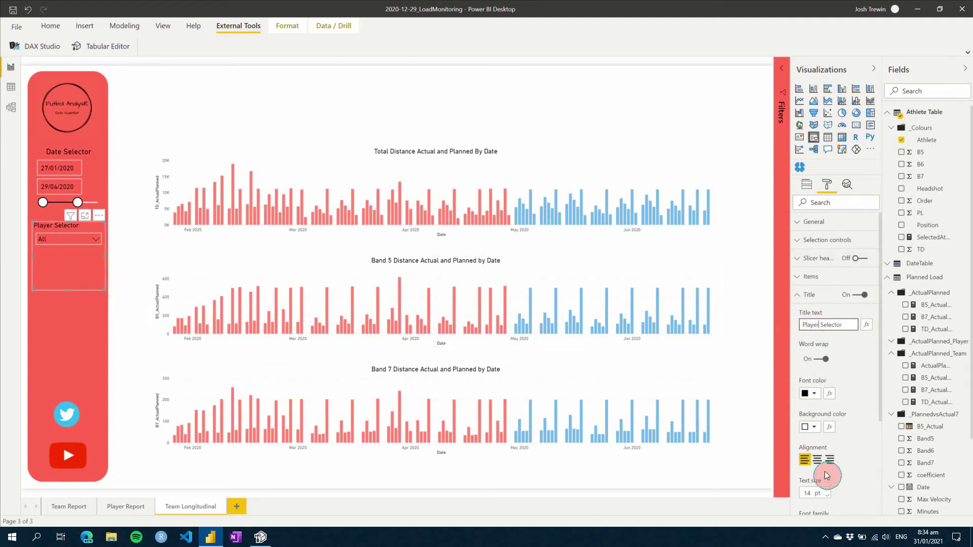
{"action": "left_click", "coordinate": [817, 459]}
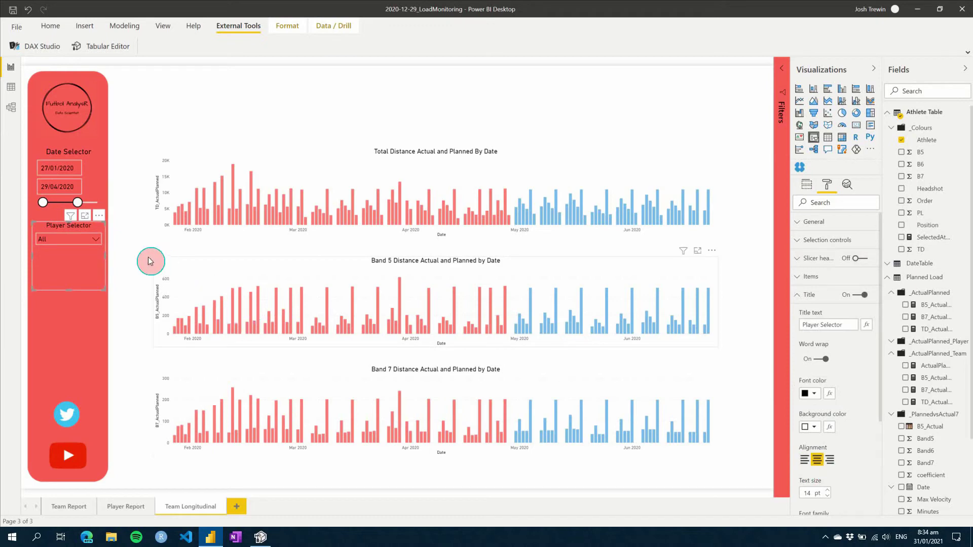
- Test the Player Selector by filtering the charts to Athlete 1, Athlete 4 and Athlete 6 in turn, and clear the selection
{"action": "left_click", "coordinate": [74, 240]}
{"action": "left_click", "coordinate": [70, 258]}
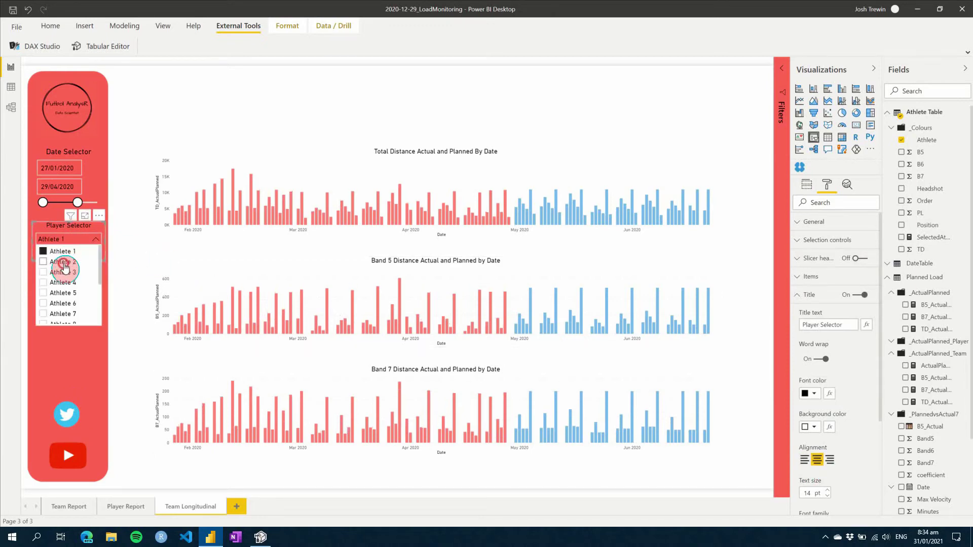
{"action": "left_click", "coordinate": [61, 283]}
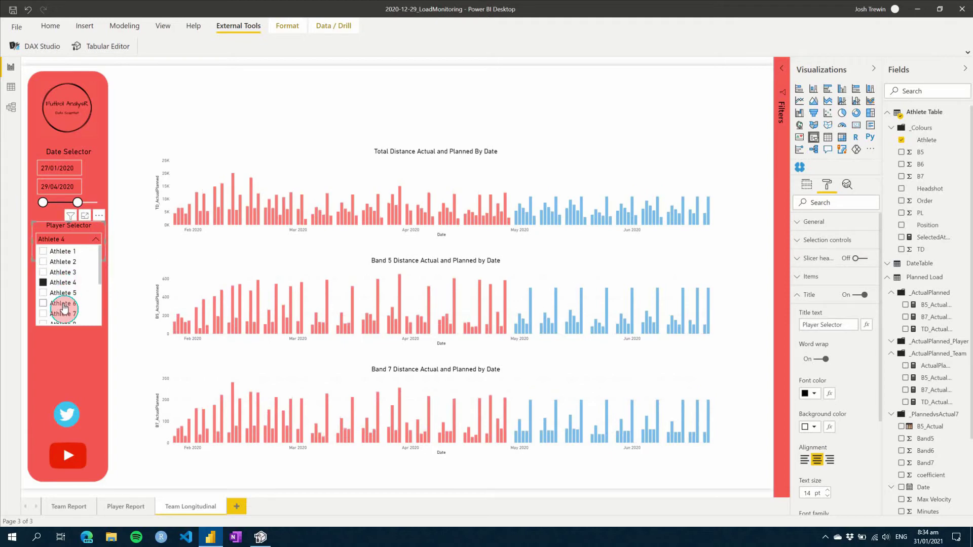
{"action": "left_click", "coordinate": [61, 303]}
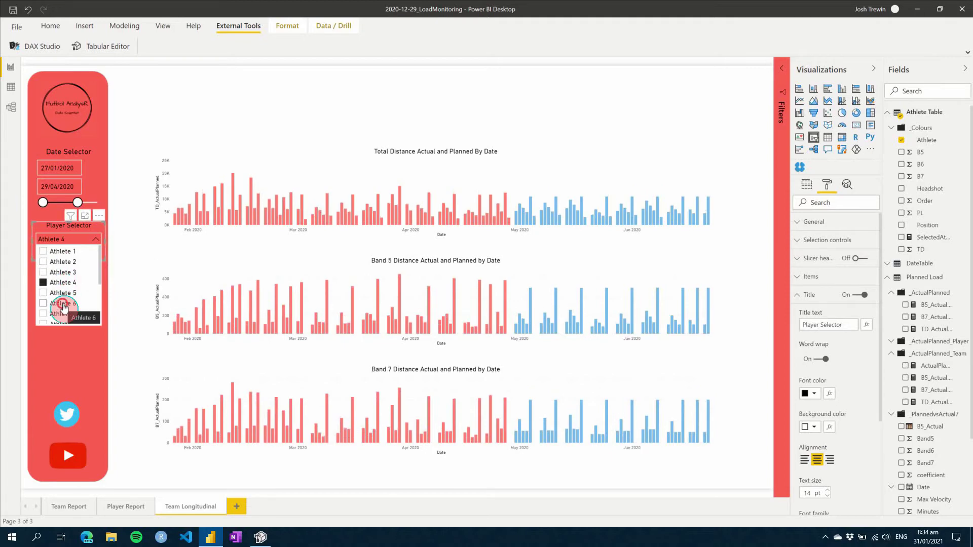
{"action": "left_click", "coordinate": [63, 252]}
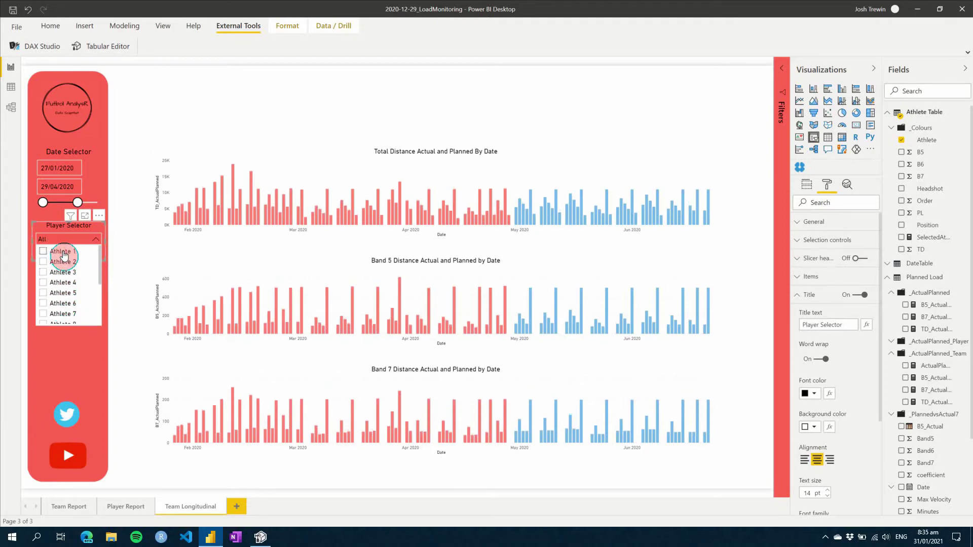
{"action": "left_click", "coordinate": [83, 363]}
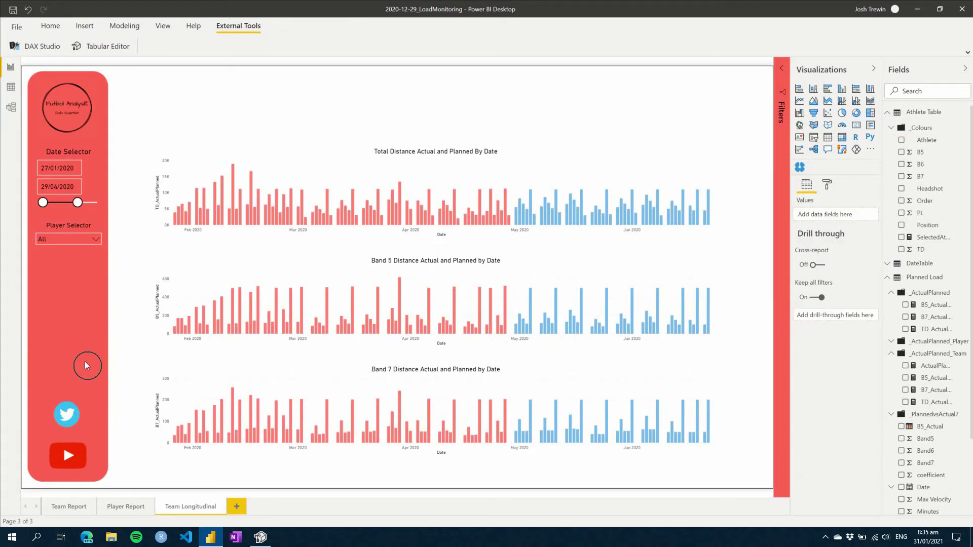
- Switch to Tabular Editor and create a measure named TD_PA_Acute in the Planned Load table
{"action": "left_click", "coordinate": [260, 538]}
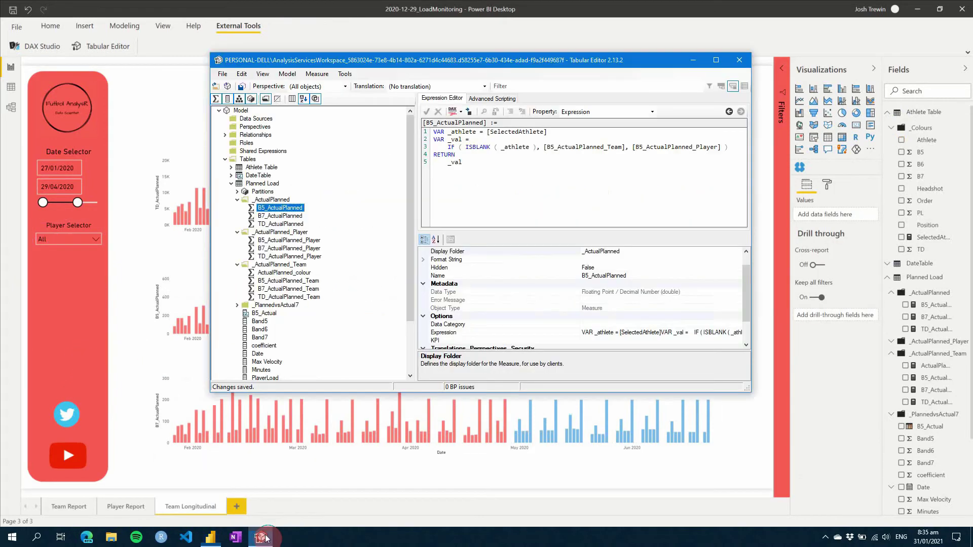
{"action": "left_click", "coordinate": [237, 199]}
{"action": "left_click", "coordinate": [237, 208]}
{"action": "left_click", "coordinate": [237, 216]}
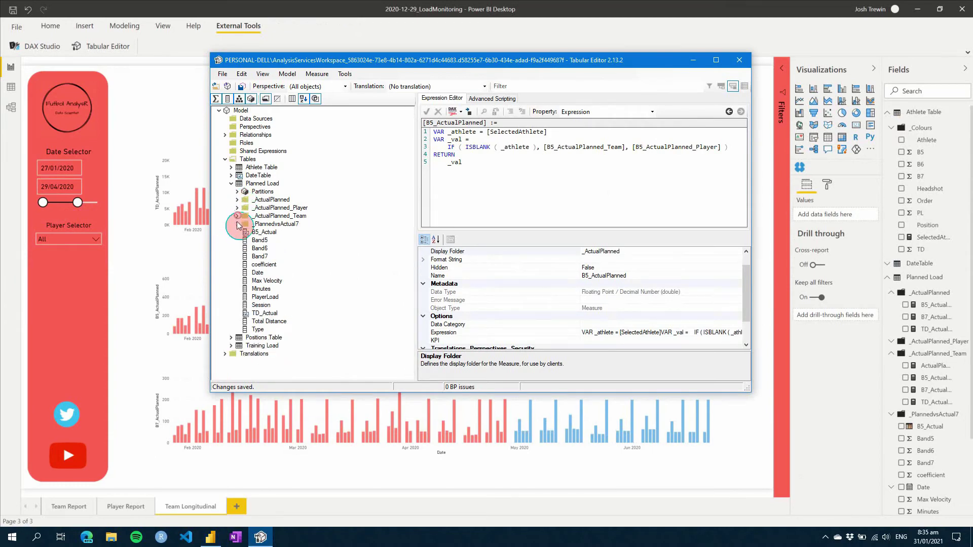
{"action": "right_click", "coordinate": [263, 183]}
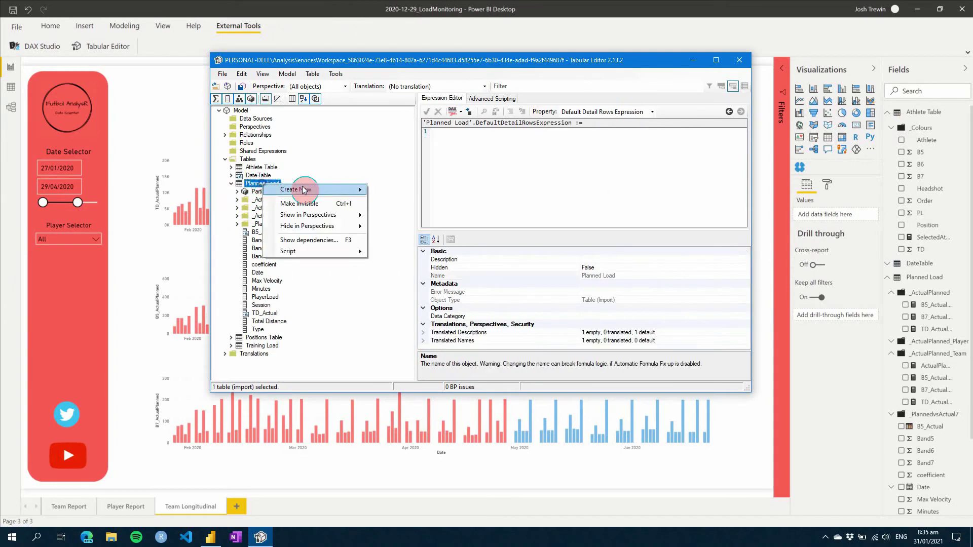
{"action": "mouse_move", "coordinate": [321, 192]}
{"action": "left_click", "coordinate": [397, 190]}
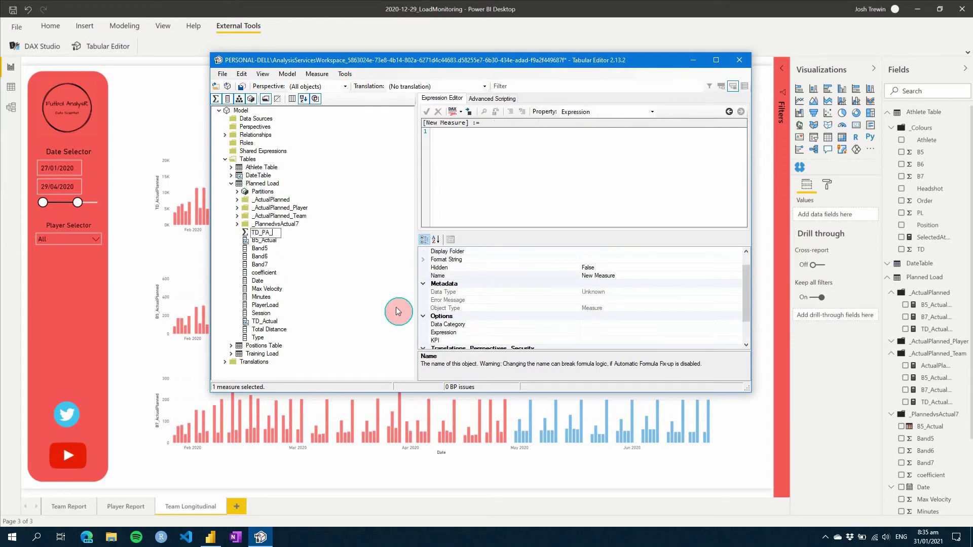
{"action": "type", "text": "TD_PA_Acute"}
{"action": "key", "text": "Return"}
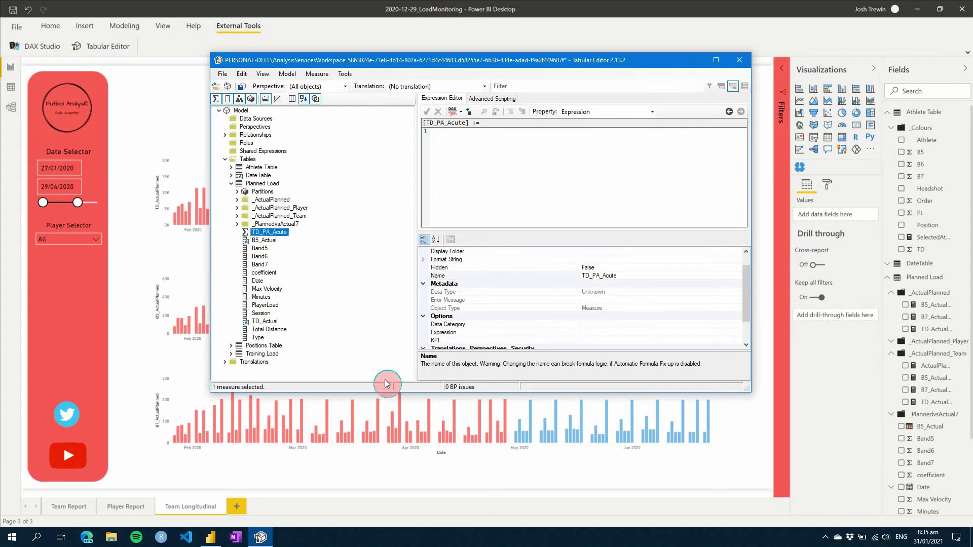
- Copy the full expression of the TD_7day measure from the _7Day folder of the Training Load table
{"action": "left_click", "coordinate": [231, 353]}
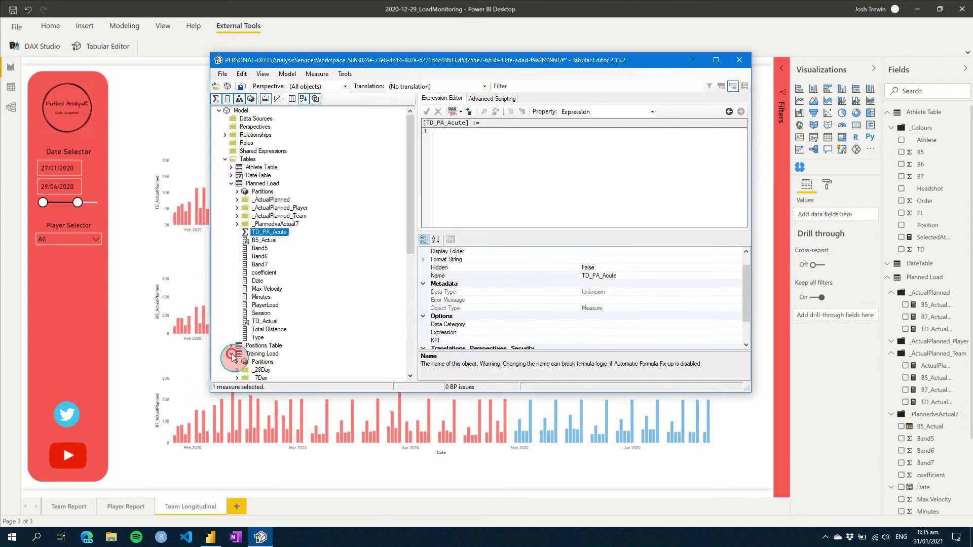
{"action": "scroll", "coordinate": [237, 355], "scroll_direction": "down", "scroll_amount": 1}
{"action": "left_click", "coordinate": [238, 355]}
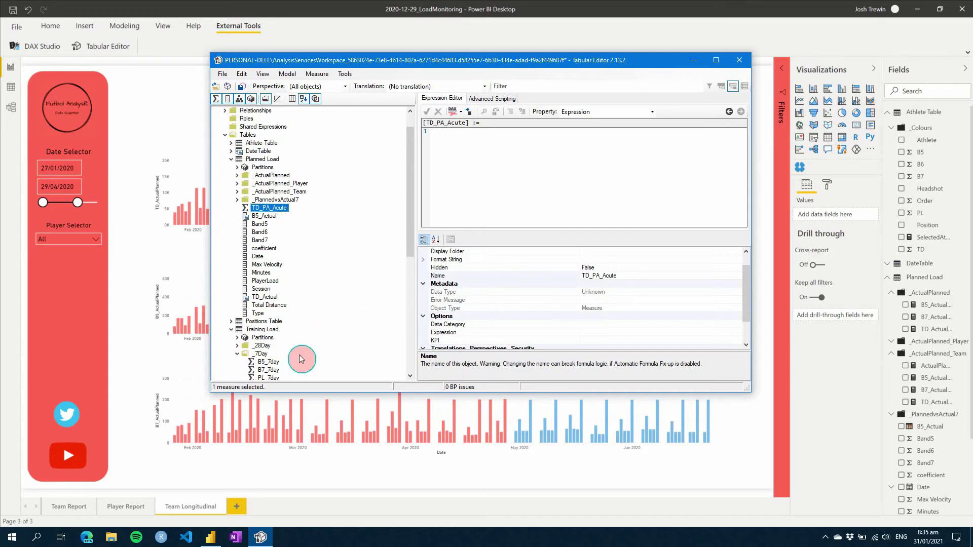
{"action": "scroll", "coordinate": [275, 354], "scroll_direction": "down", "scroll_amount": 3}
{"action": "left_click", "coordinate": [268, 312]}
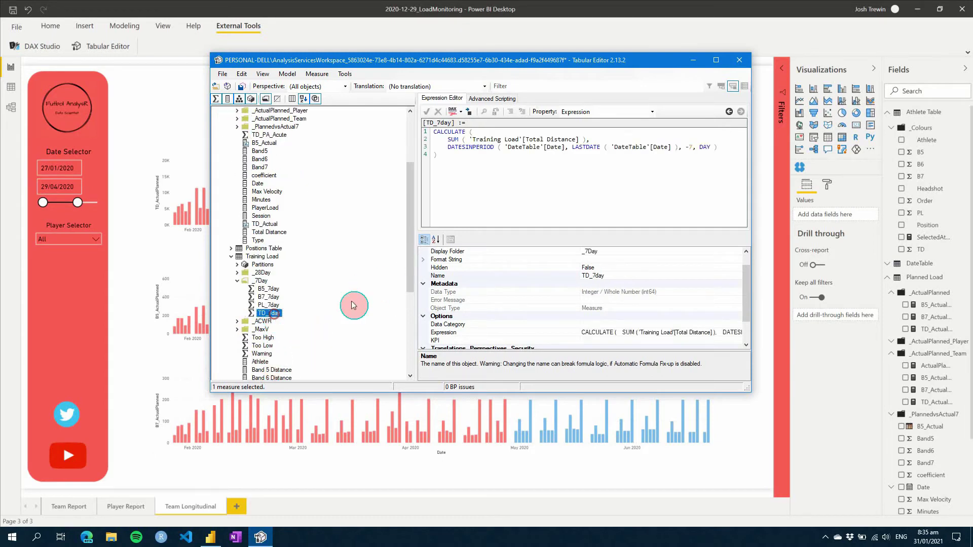
{"action": "left_click_drag", "start_coordinate": [444, 161], "coordinate": [433, 131]}
{"action": "key", "text": "ctrl+c"}
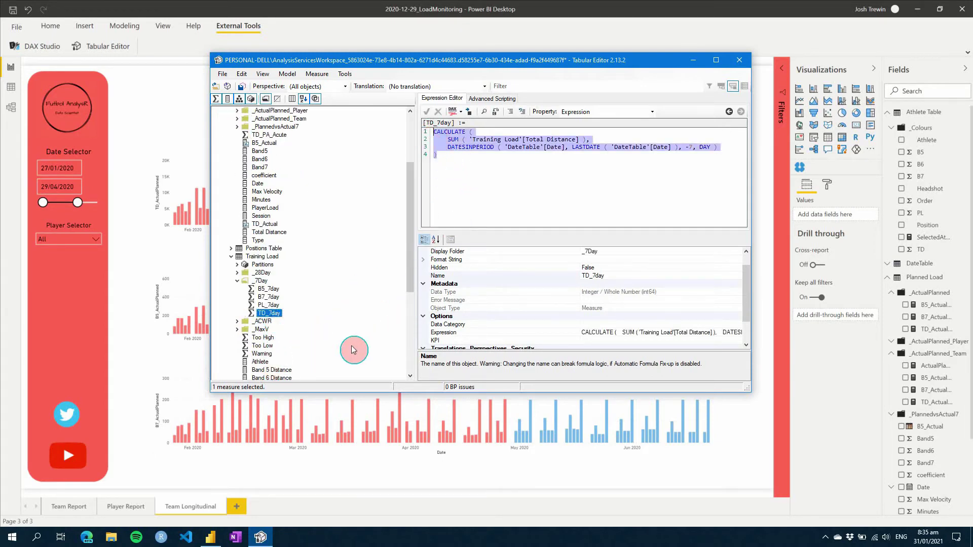
- Paste the copied expression into the TD_PA_Acute measure, preceded by the line VAR _athlete = [SelectedAthlete]
{"action": "scroll", "coordinate": [278, 202], "scroll_direction": "up", "scroll_amount": 1}
{"action": "left_click", "coordinate": [269, 160]}
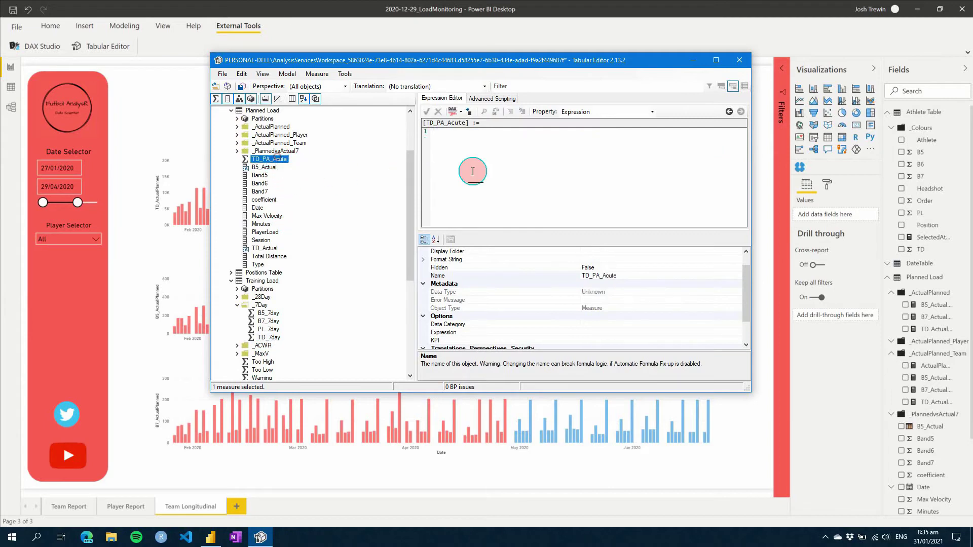
{"action": "left_click", "coordinate": [472, 150]}
{"action": "key", "text": "ctrl+v"}
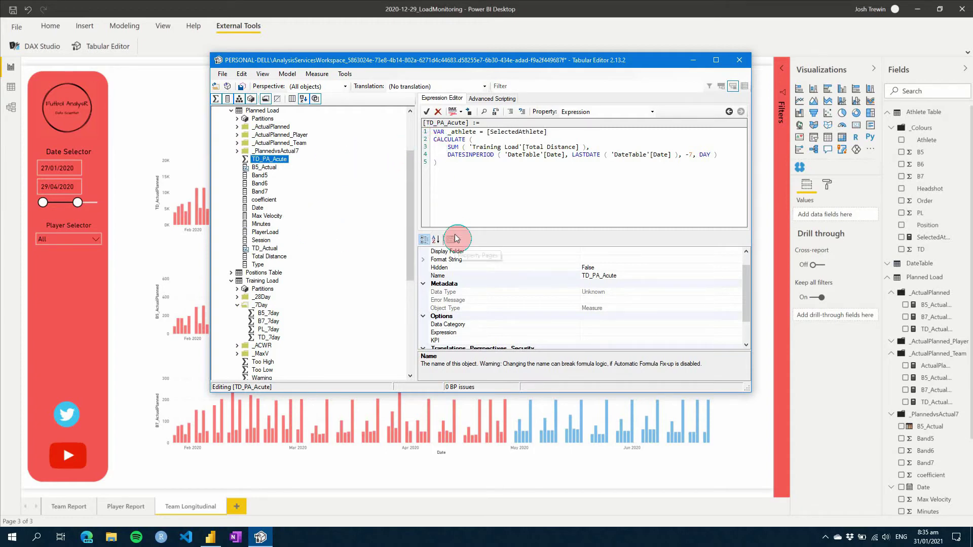
- Assign the CALCULATE block in the TD_PA_Acute expression to a variable with VAR _val =
{"action": "key", "text": "Return"}
{"action": "key", "text": "BackSpace"}
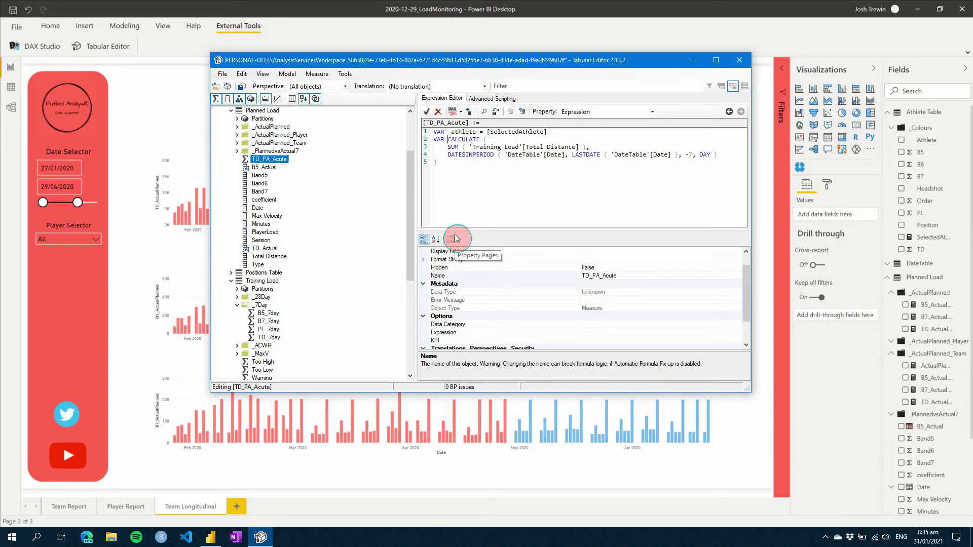
{"action": "type", "text": "VAR _val ="}
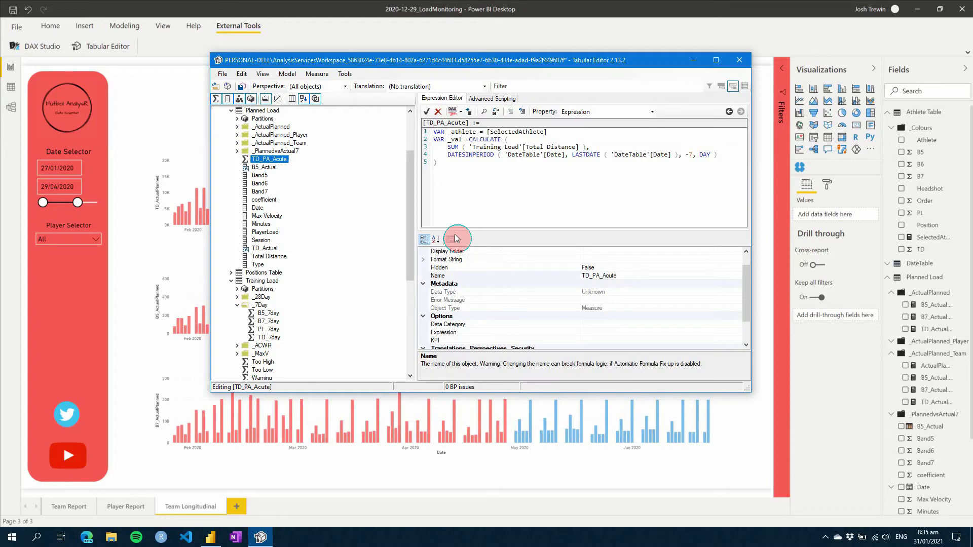
- Change SUM in the TD_PA_Acute expression to SUMX with 'Planned Load' as its table, starting CALCULATE on its own line
{"action": "key", "text": "Return"}
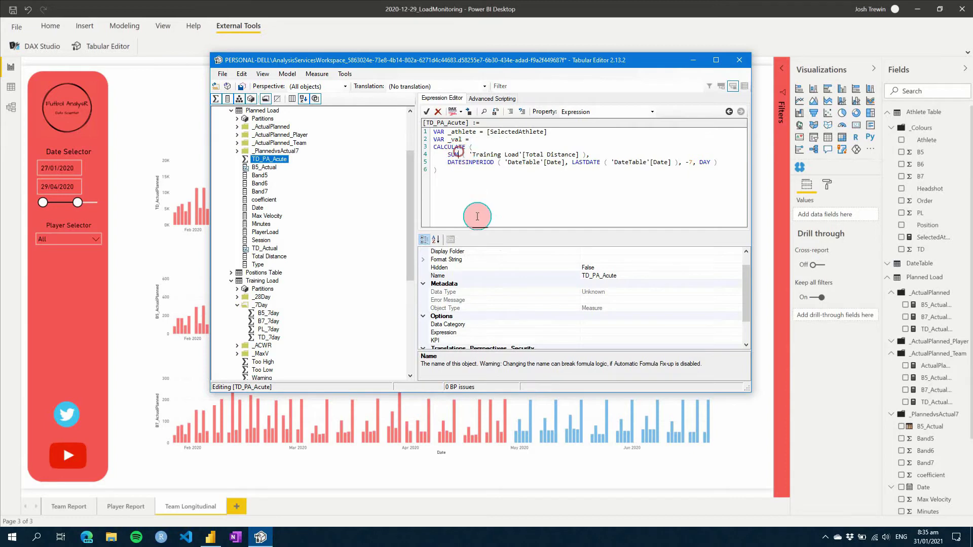
{"action": "left_click", "coordinate": [463, 155]}
{"action": "type", "text": "X ( "}
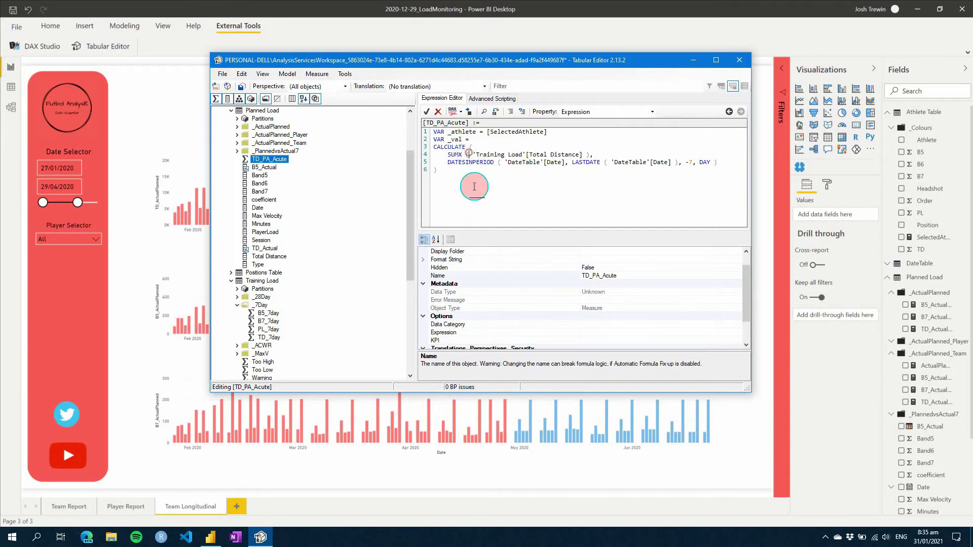
{"action": "type", "text": "'Planned L"}
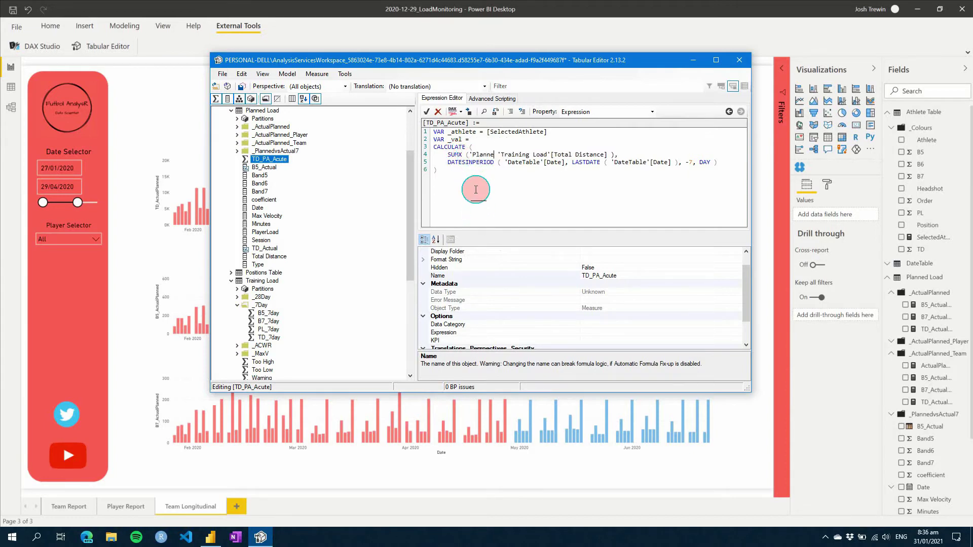
{"action": "type", "text": "oad',"}
- Replace 'Training Load'[Total Distance] in the SUMX call with the TD_ActualPlanned_Player measure from the _ActualPlanned_Player folder
{"action": "key", "text": "ctrl+shift+Right"}
{"action": "key", "text": "ctrl+shift+Right"}
{"action": "key", "text": "ctrl+shift+Right"}
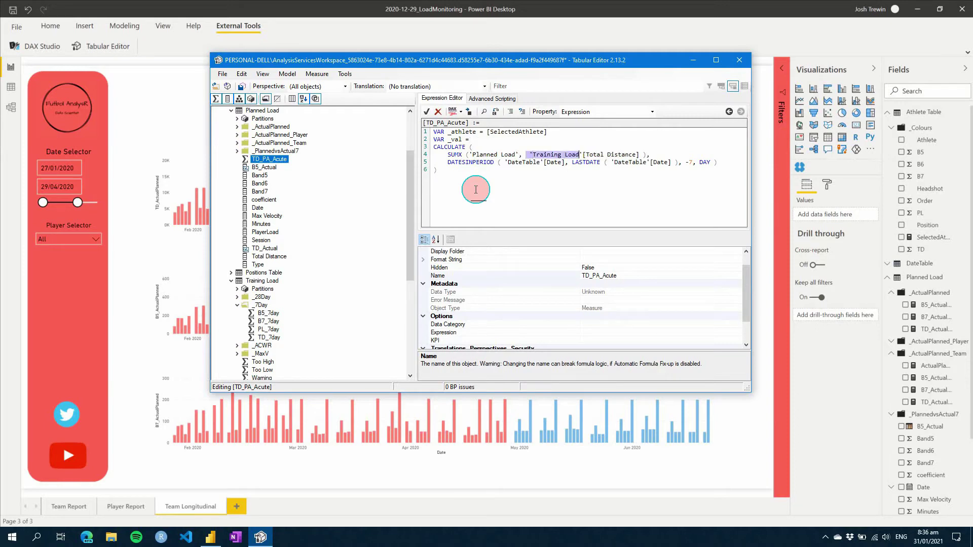
{"action": "key", "text": "ctrl+shift+Right"}
{"action": "key", "text": "ctrl+shift+Right"}
{"action": "key", "text": "ctrl+shift+Right"}
{"action": "key", "text": "Delete"}
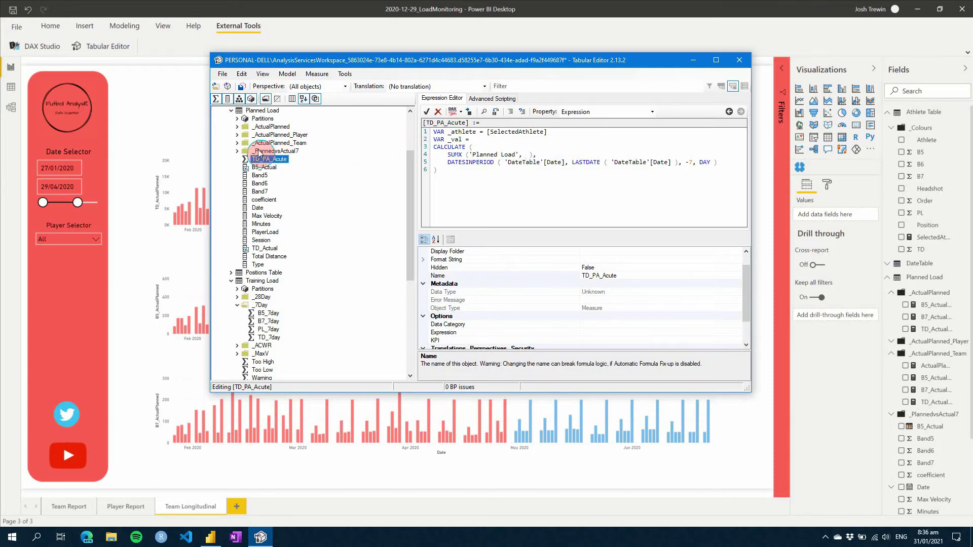
{"action": "left_click", "coordinate": [237, 136]}
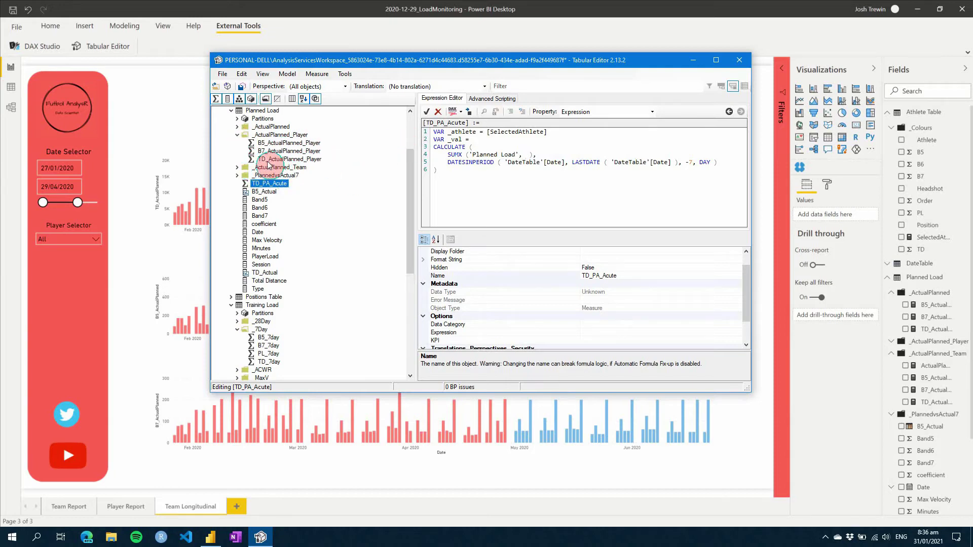
- Replace both DateTable references in the DATESINPERIOD arguments with Planned Load
{"action": "mouse_move", "coordinate": [508, 170]}
{"action": "left_mouse_down"}
{"action": "mouse_move", "coordinate": [527, 156]}
{"action": "mouse_move", "coordinate": [509, 163]}
{"action": "left_mouse_up"}
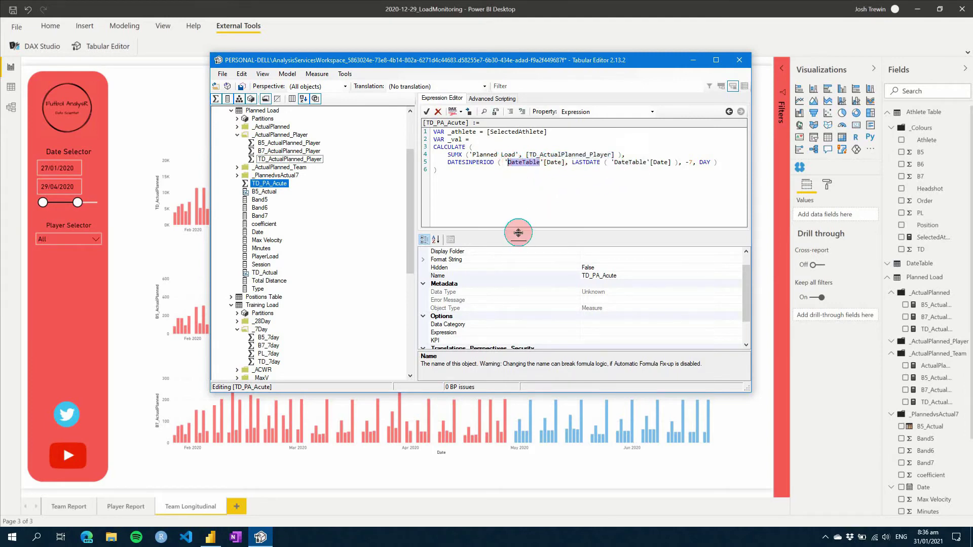
{"action": "type", "text": "Planned Load"}
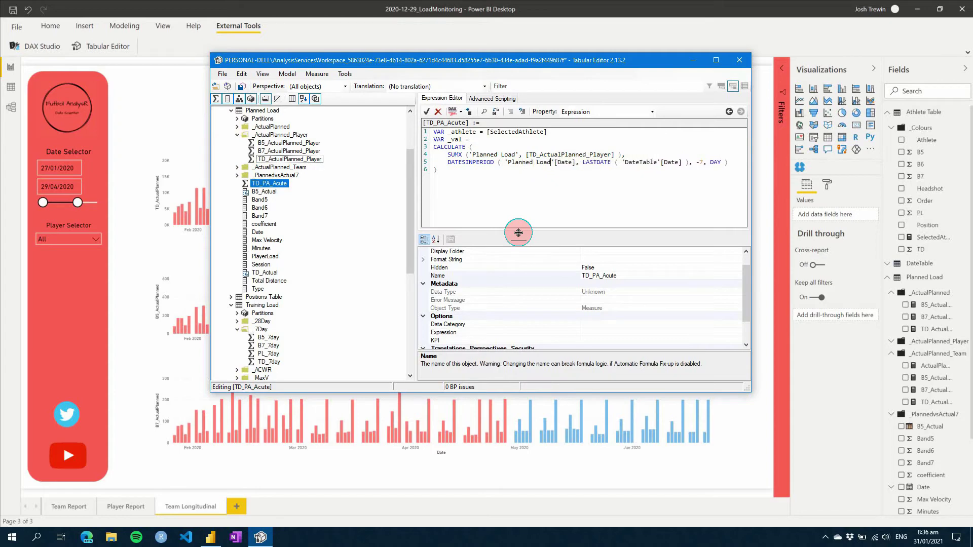
{"action": "left_click_drag", "start_coordinate": [657, 163], "coordinate": [624, 163]}
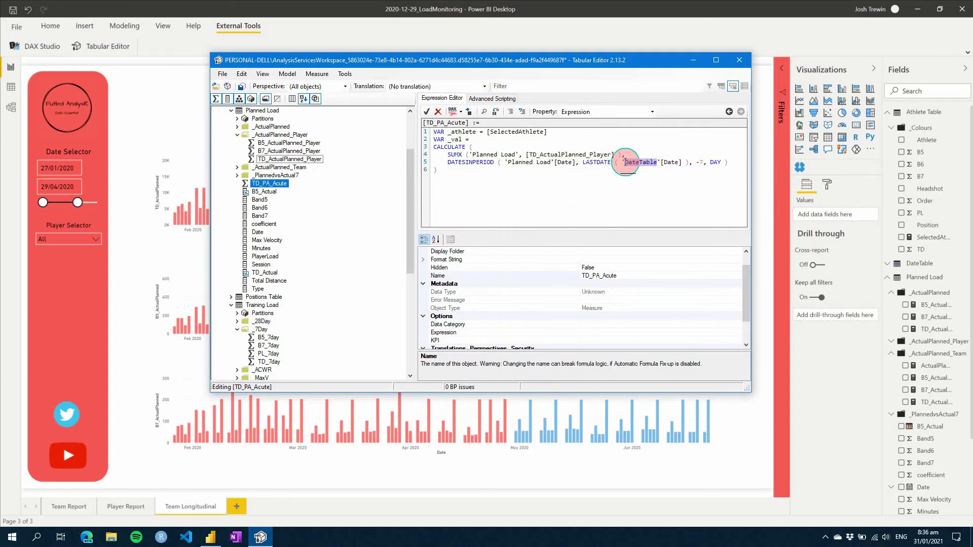
{"action": "type", "text": "Planned Load"}
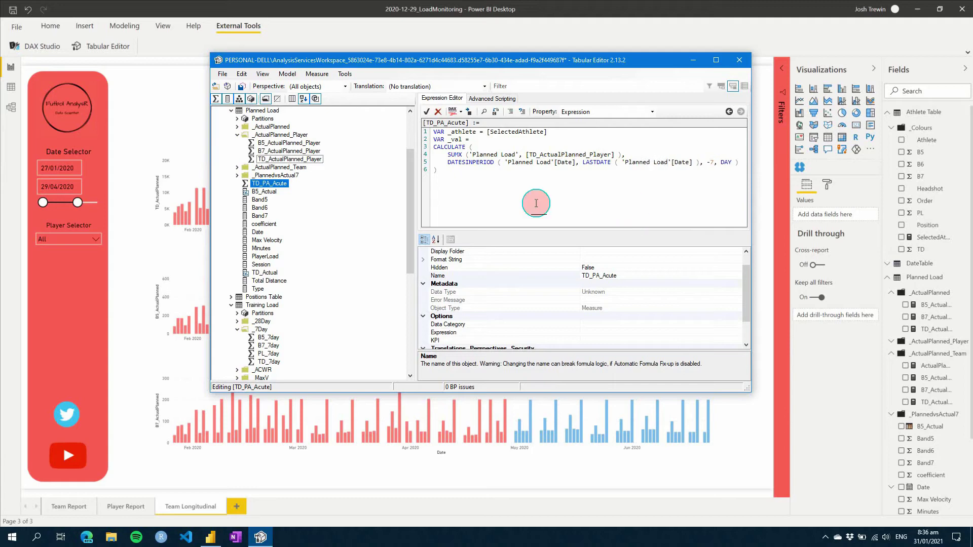
- Start a new VAR _val line below the CALCULATE block and rename the variable holding CALCULATE to _7day
{"action": "left_click", "coordinate": [469, 185]}
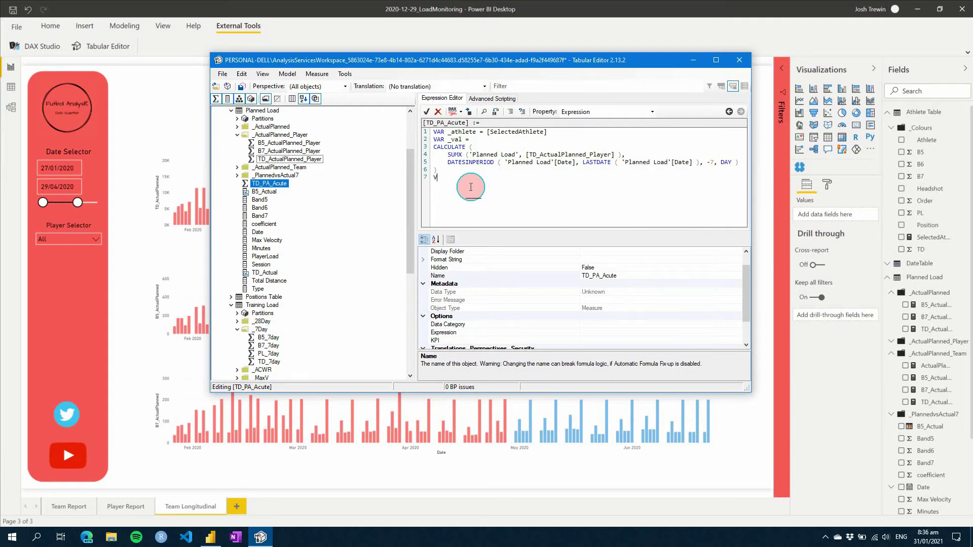
{"action": "type", "text": "VAR _val"}
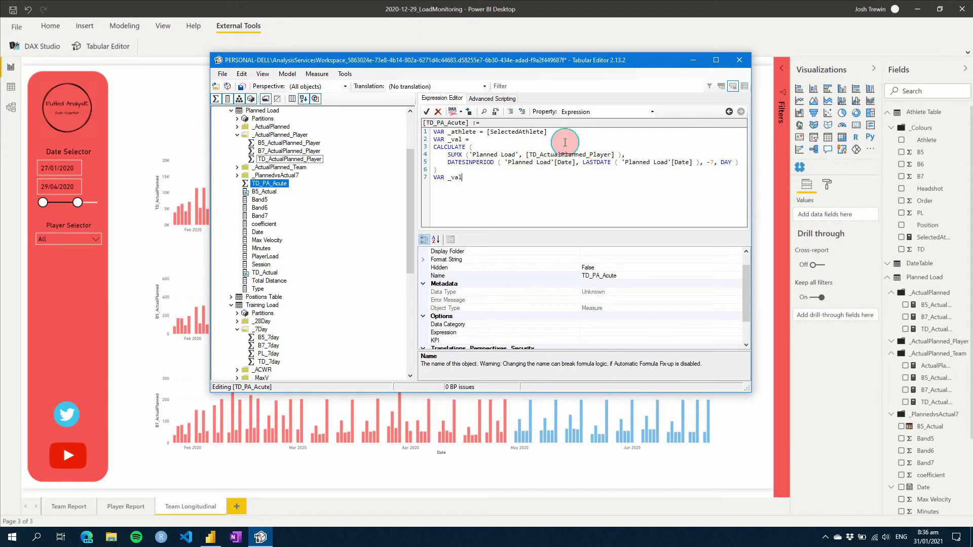
{"action": "left_click_drag", "start_coordinate": [459, 132], "coordinate": [462, 140]}
{"action": "key", "text": "Down"}
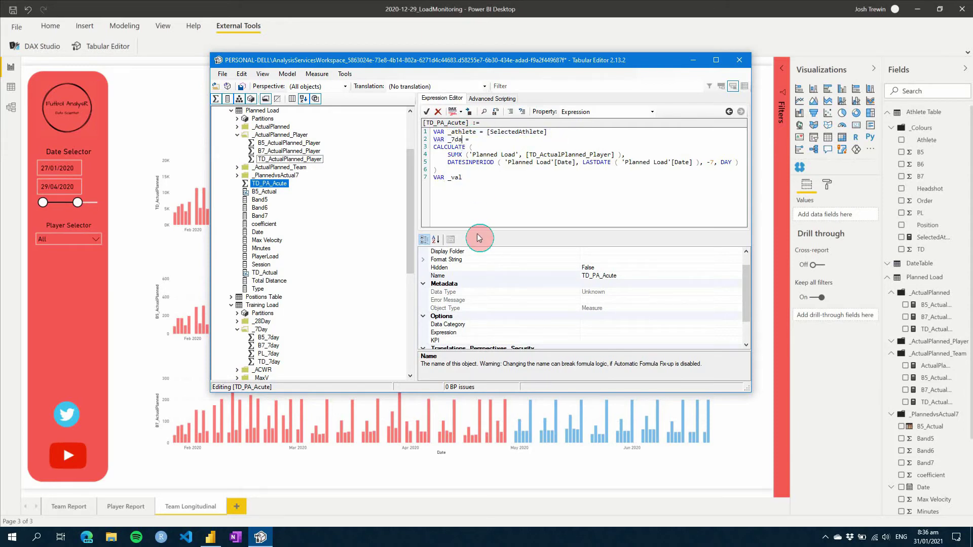
- Complete the expression with _val = IF ( ISBLANK ( _athlete ), BLANK(), _7day ) and RETURN _val, and format the DAX
{"action": "left_click", "coordinate": [473, 179]}
{"action": "key", "text": "Tab"}
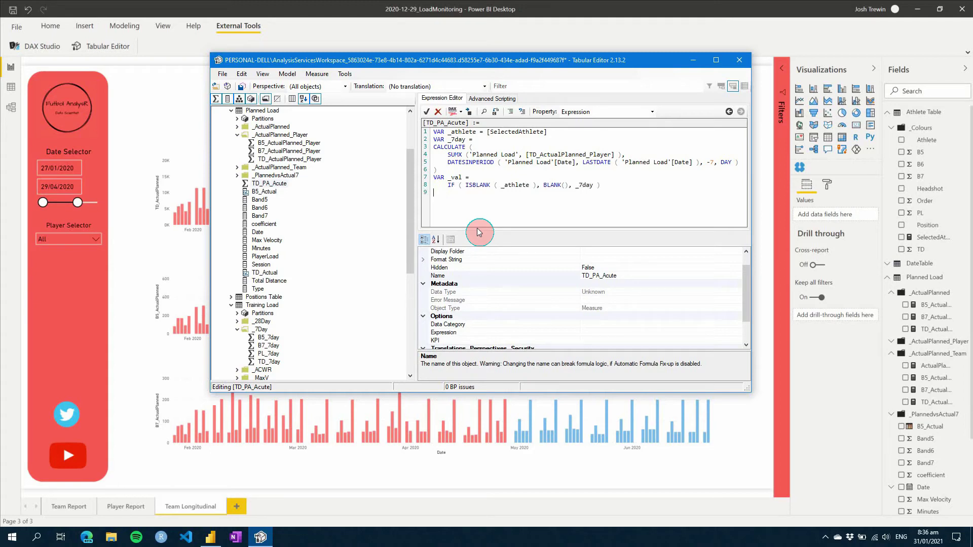
{"action": "key", "text": "Return"}
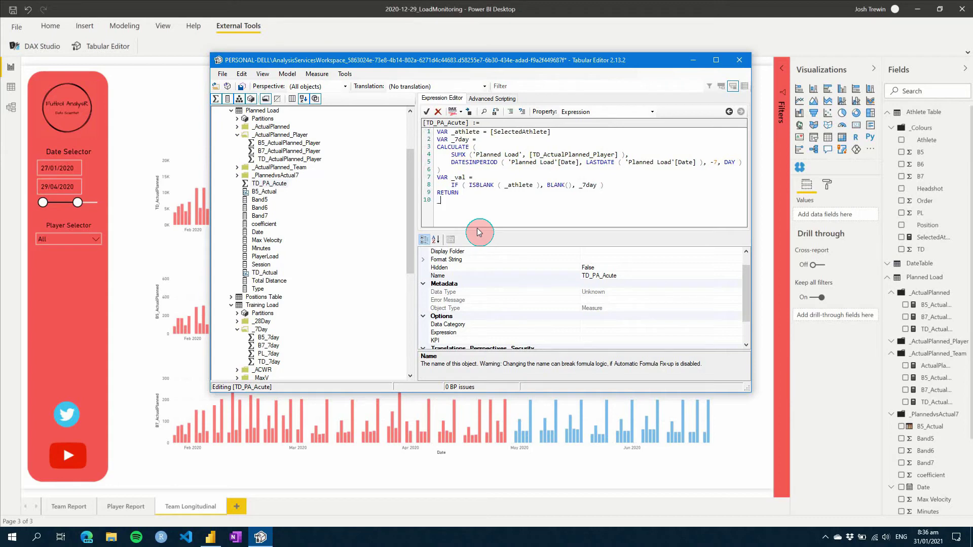
{"action": "left_click", "coordinate": [452, 112]}
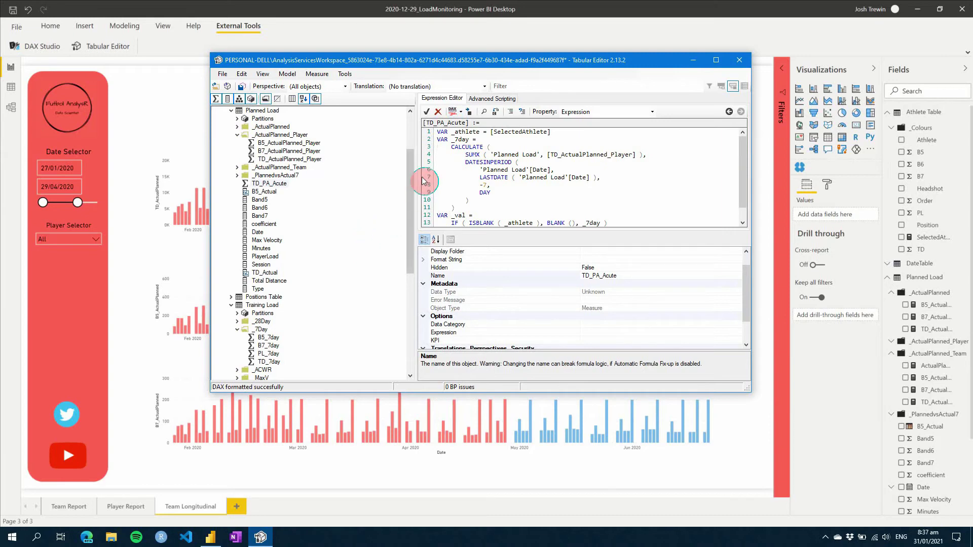
- Set the display folder of the TD_PA_Acute measure to _AcuteChronic
{"action": "left_click_drag", "start_coordinate": [438, 133], "coordinate": [482, 248]}
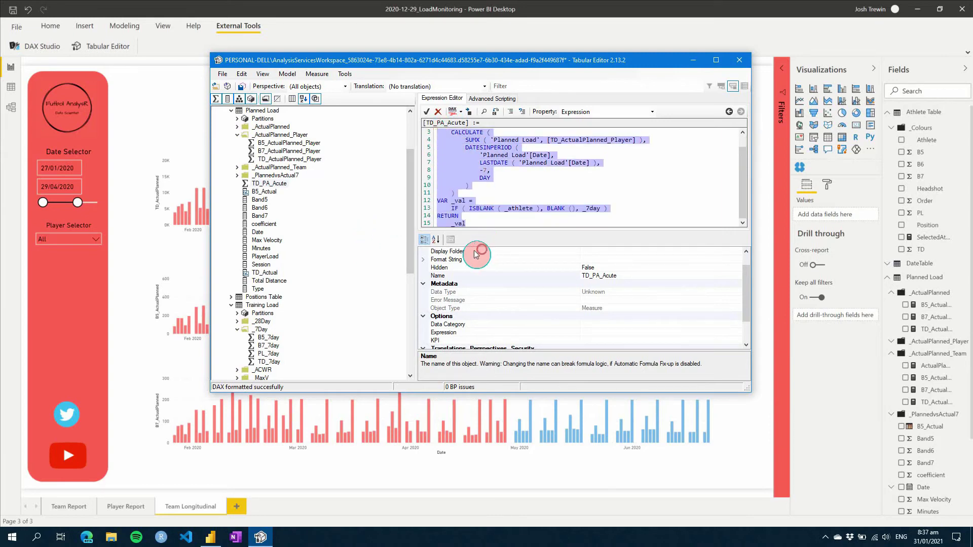
{"action": "left_click", "coordinate": [603, 249]}
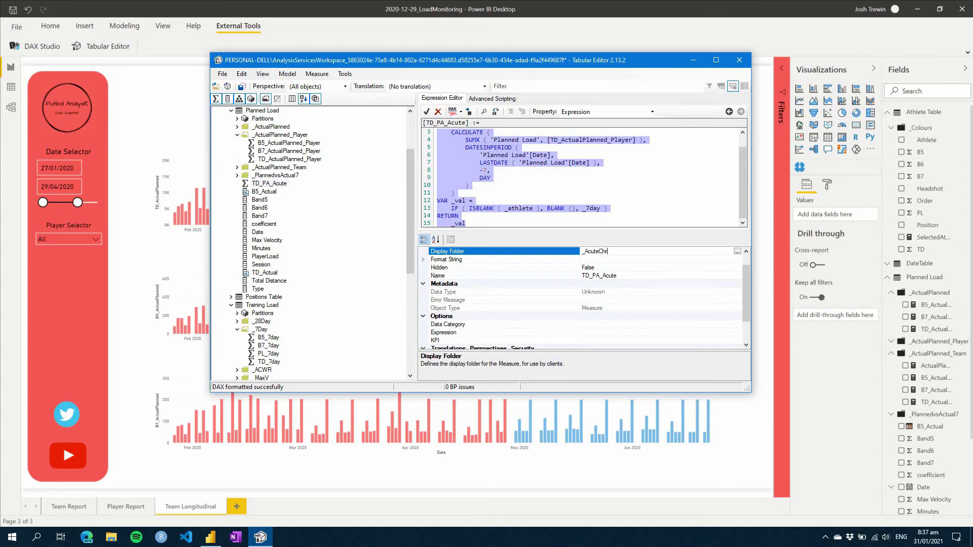
{"action": "type", "text": "_AcuteChronic"}
{"action": "key", "text": "Return"}
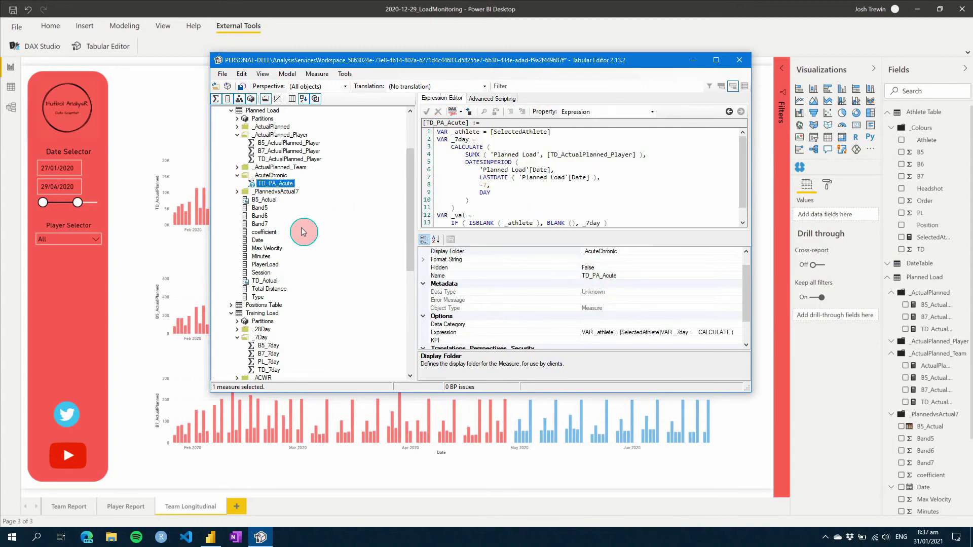
- Duplicate the TD_PA_Acute measure and name the copy TD_PA_Chronic
{"action": "right_click", "coordinate": [274, 187]}
{"action": "left_click", "coordinate": [304, 245]}
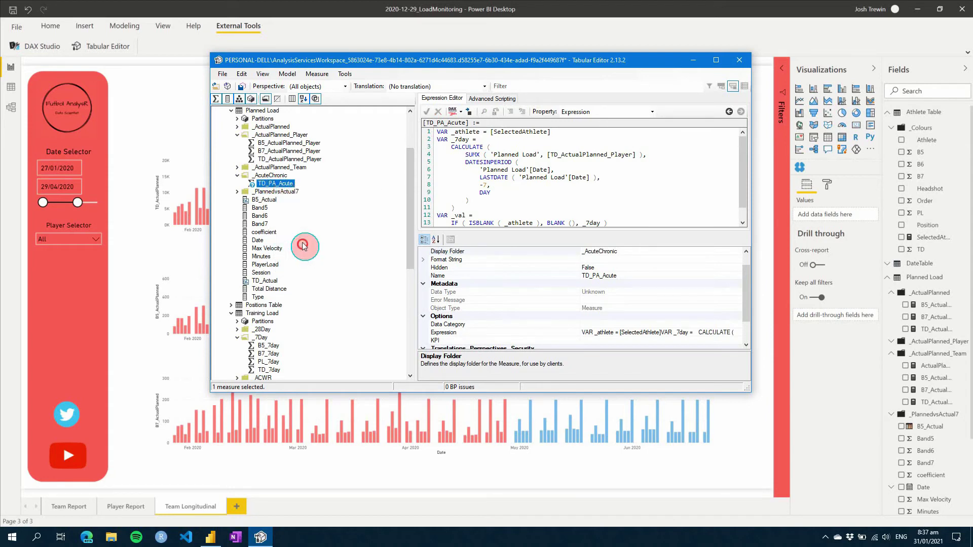
{"action": "left_click_drag", "start_coordinate": [312, 193], "coordinate": [279, 193]}
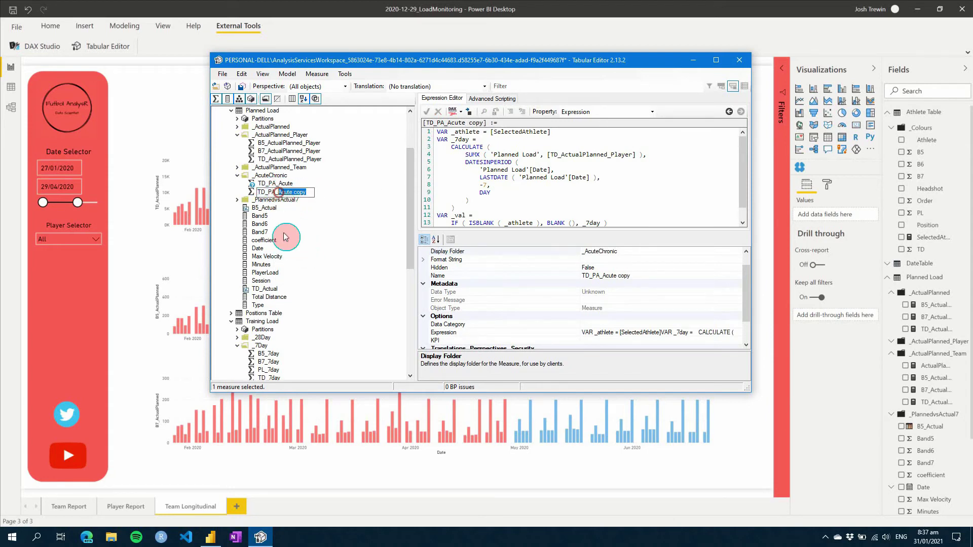
{"action": "type", "text": "Chro"}
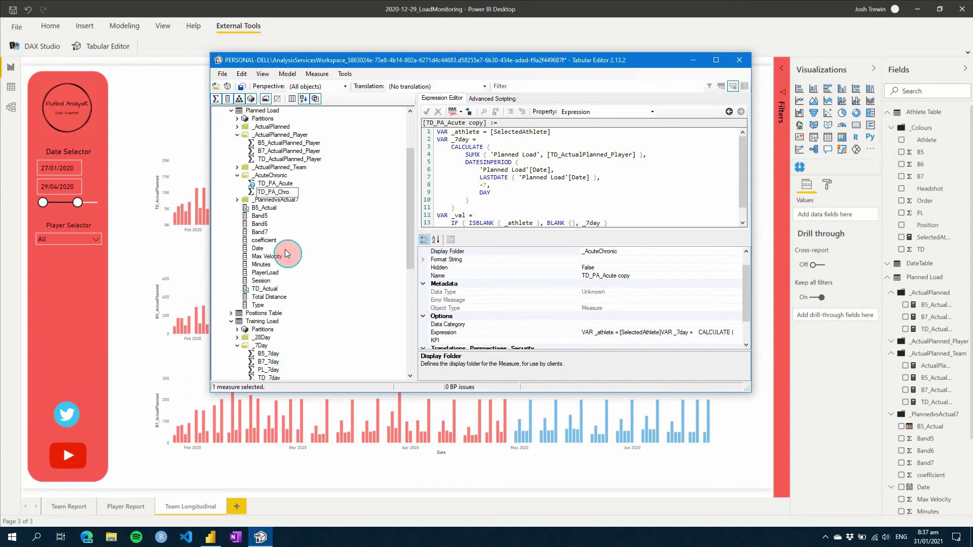
{"action": "type", "text": "nic"}
{"action": "key", "text": "Return"}
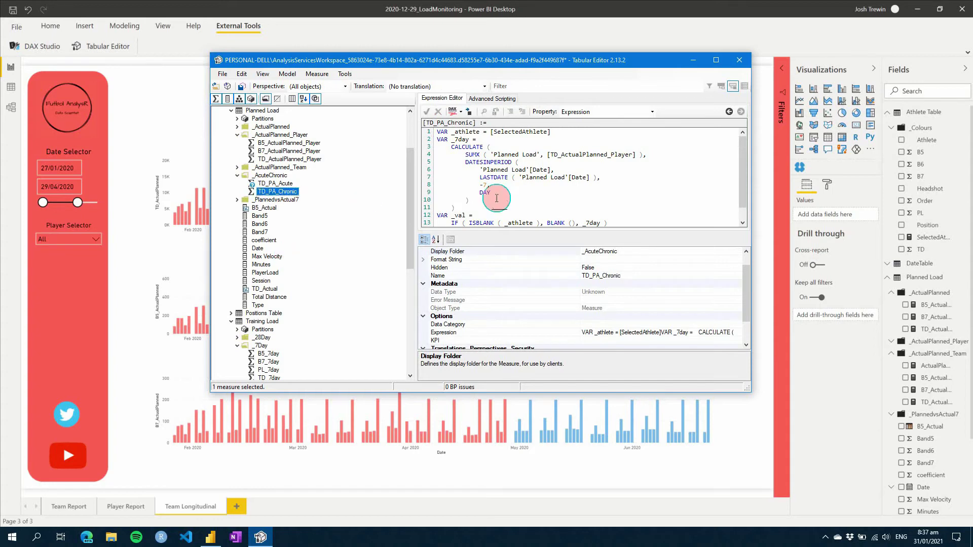
- Set the TD_PA_Chronic period to -28 days with the CALCULATE result divided by 4, and save the model changes
{"action": "left_click", "coordinate": [488, 185]}
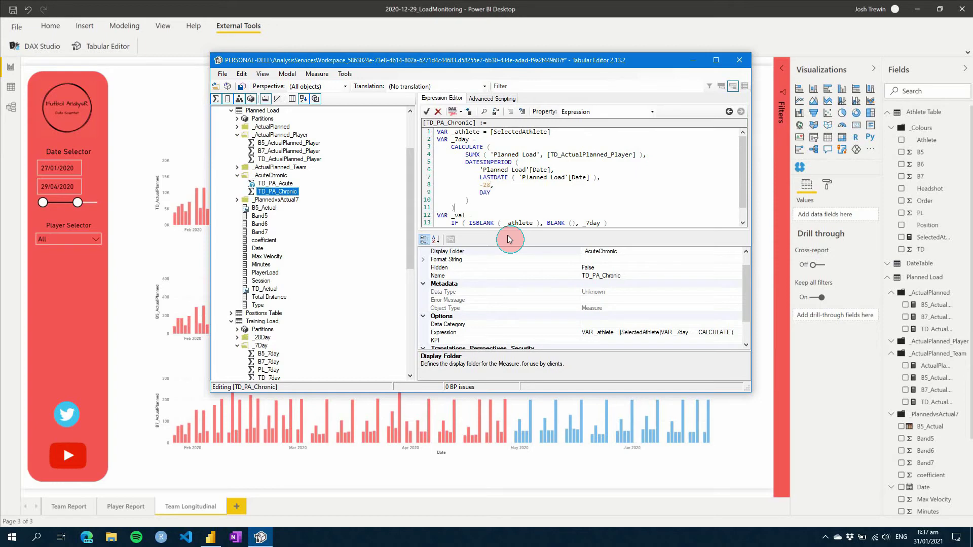
{"action": "key", "text": "ctrl+s"}
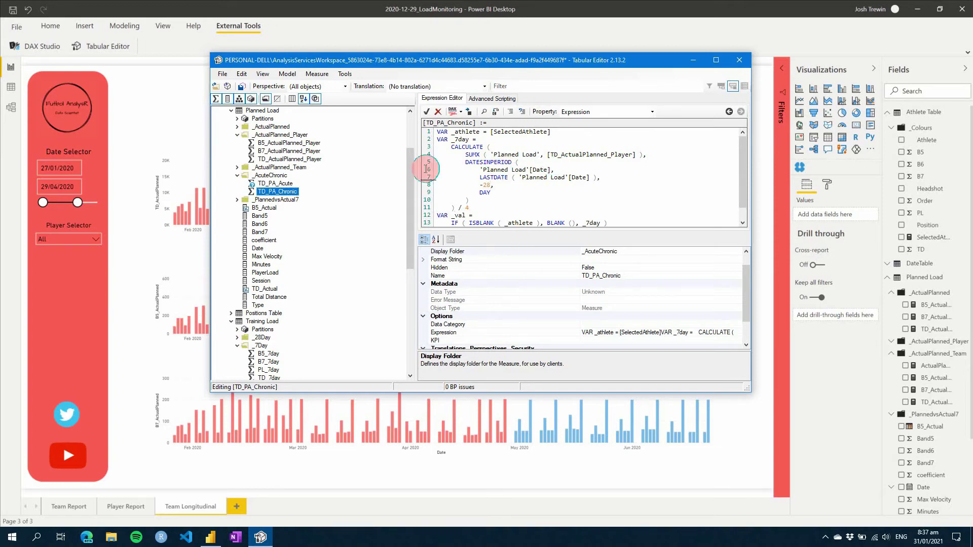
- Create a new measure named TD_PA_ACWR in the Planned Load table
{"action": "scroll", "coordinate": [314, 244], "scroll_direction": "up", "scroll_amount": 3}
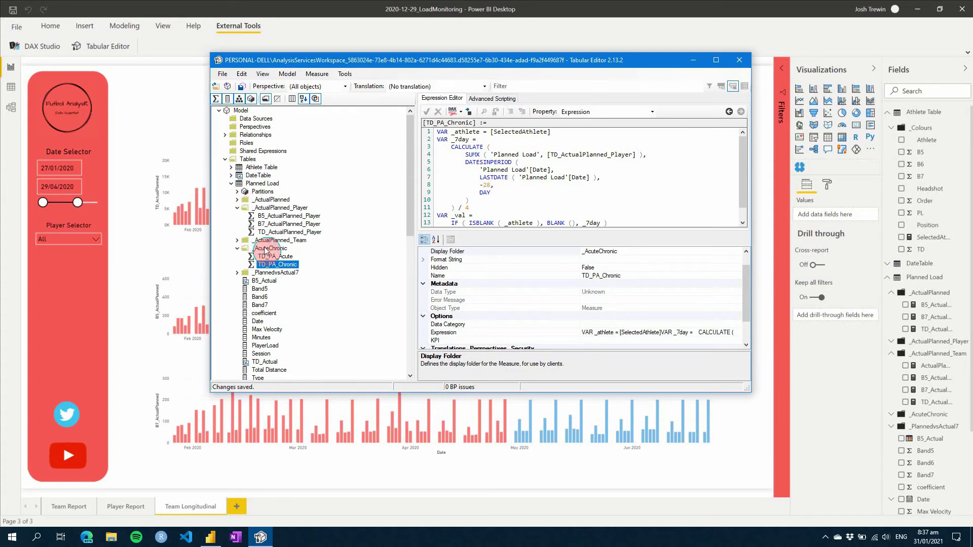
{"action": "right_click", "coordinate": [263, 184]}
{"action": "mouse_move", "coordinate": [284, 191]}
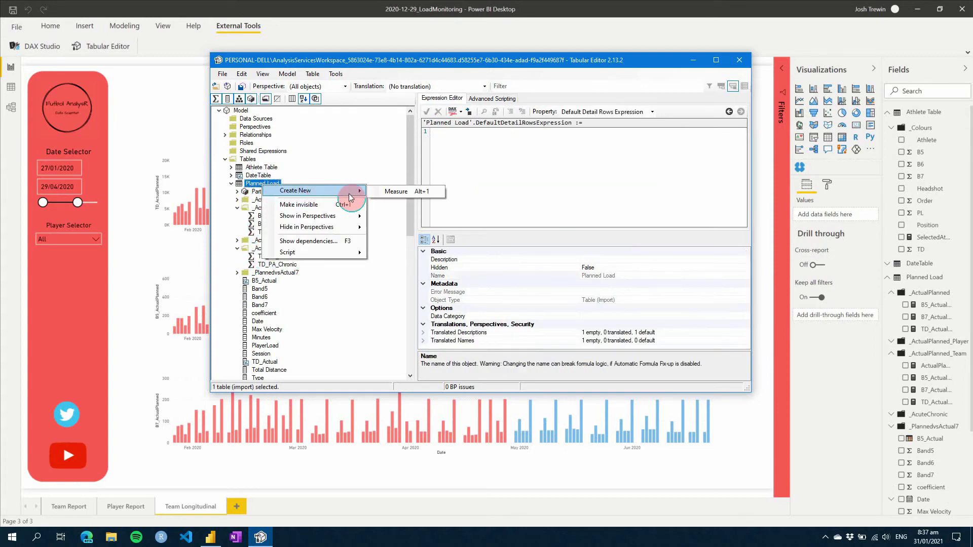
{"action": "left_click", "coordinate": [393, 191]}
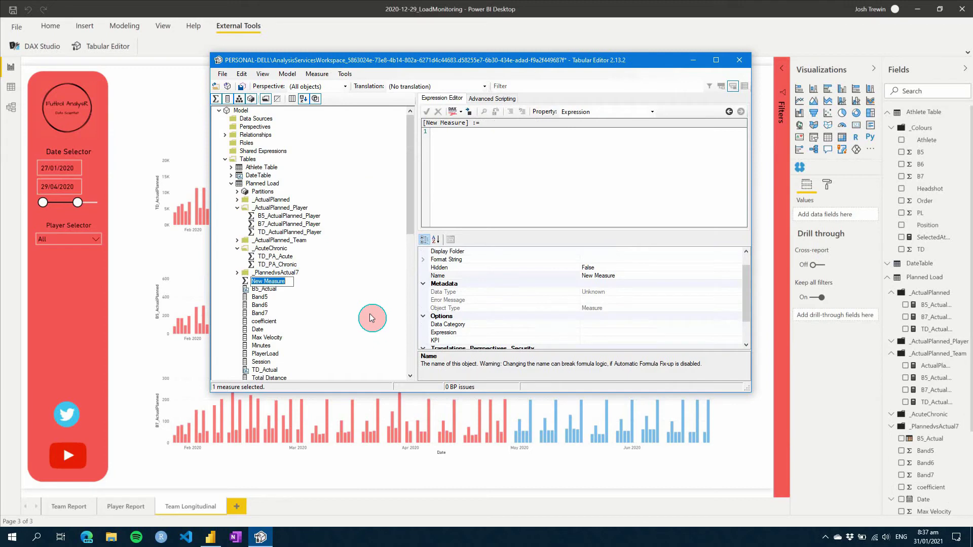
{"action": "type", "text": "TD_PA_ACWR"}
{"action": "key", "text": "Return"}
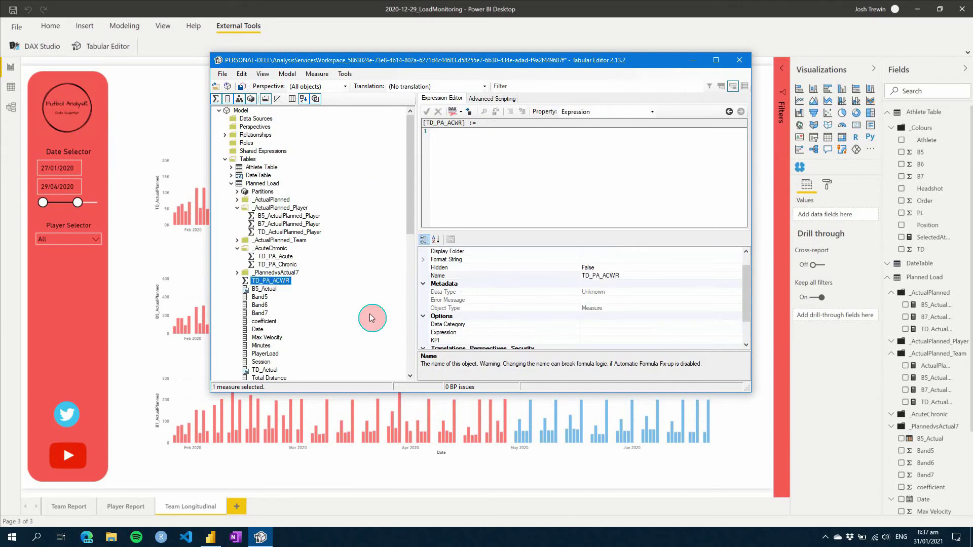
- Define the TD_PA_ACWR expression as [TD_PA_Acute] / [TD_PA_Chronic]
{"action": "left_click_drag", "start_coordinate": [282, 256], "coordinate": [453, 172]}
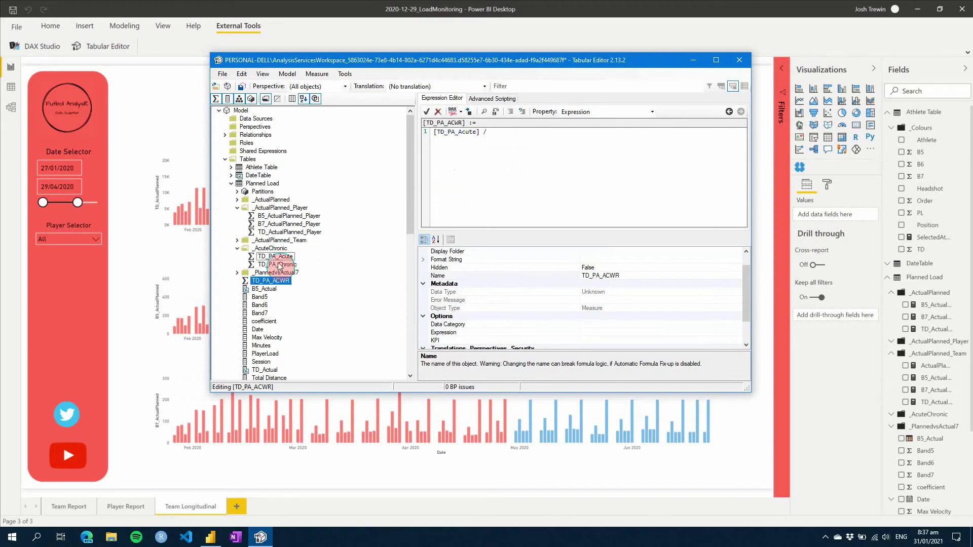
{"action": "left_click_drag", "start_coordinate": [278, 264], "coordinate": [552, 149]}
{"action": "left_click", "coordinate": [286, 280]}
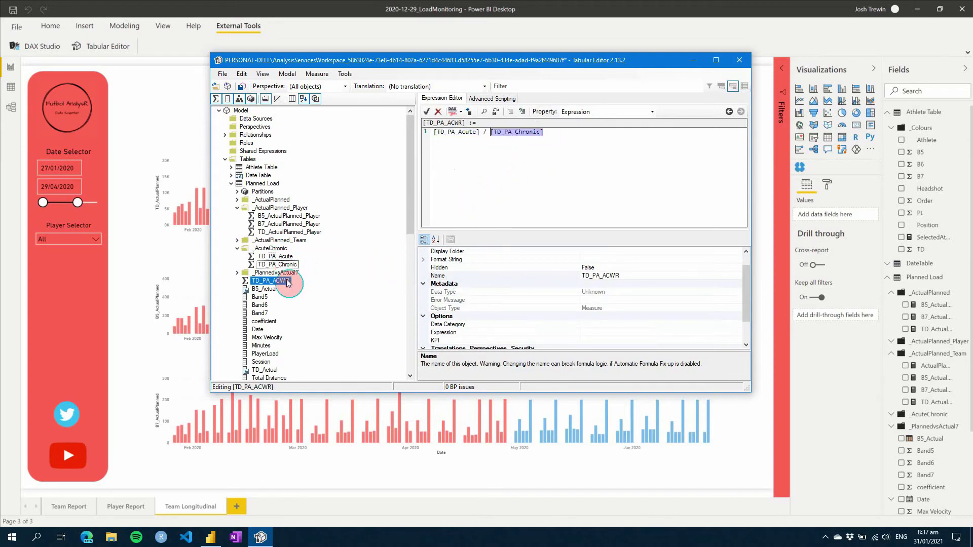
- Assign TD_PA_ACWR to the display folder _ACWR_PA, saving the model changes before returning to Power BI Desktop
{"action": "left_click", "coordinate": [593, 251]}
{"action": "type", "text": "_"}
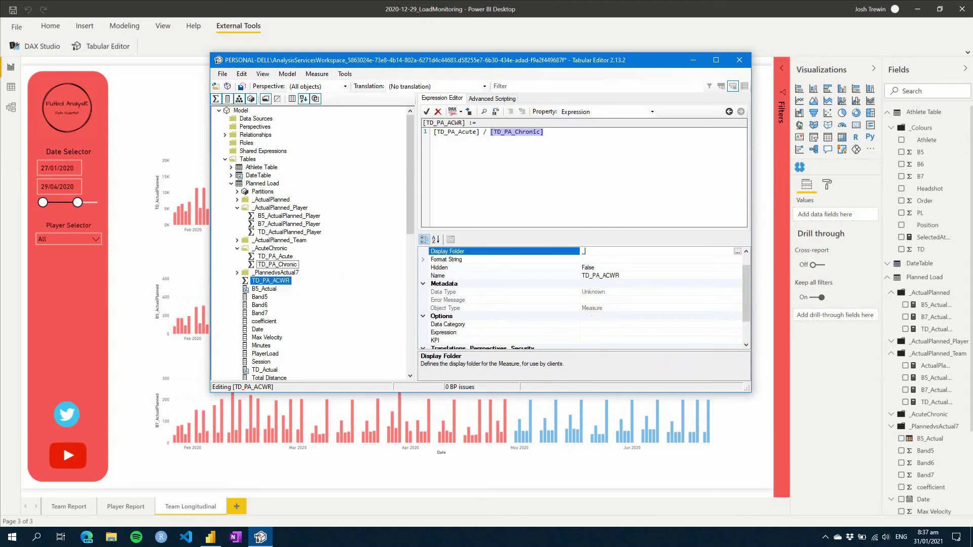
{"action": "type", "text": "ACWR_PA"}
{"action": "key", "text": "Return"}
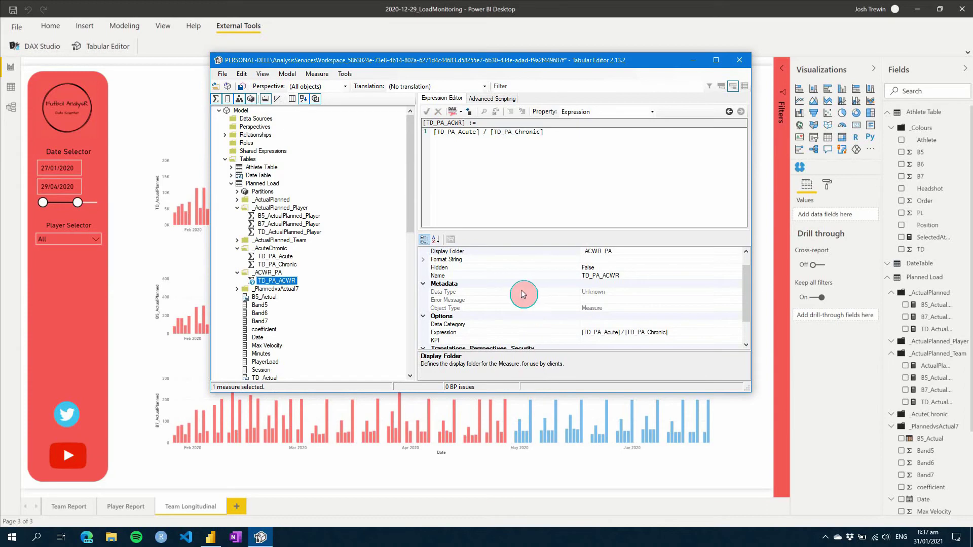
{"action": "key", "text": "ctrl+s"}
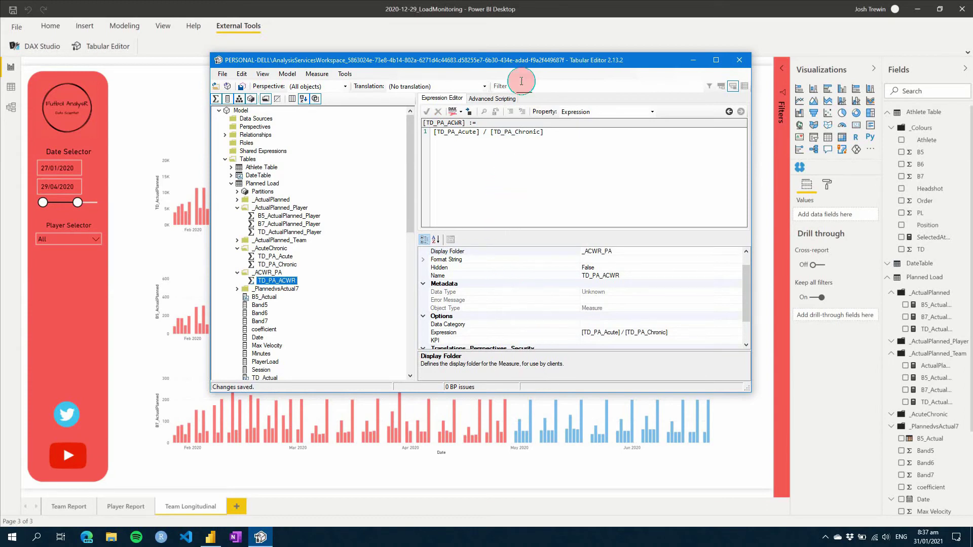
{"action": "left_click", "coordinate": [514, 24]}
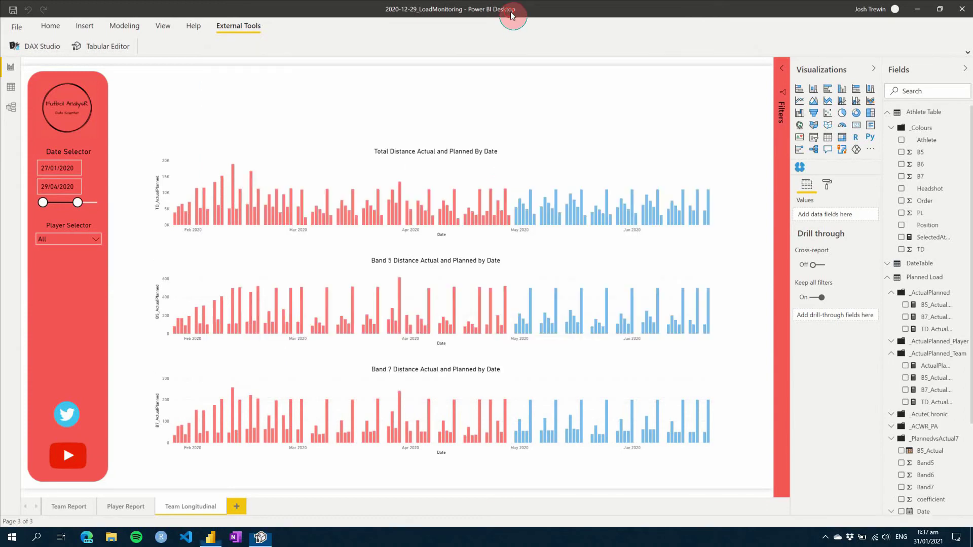
- Add the TD_PA_ACWR measure from the _ACWR_PA folder as line values on the Total Distance chart
{"action": "left_click", "coordinate": [586, 166]}
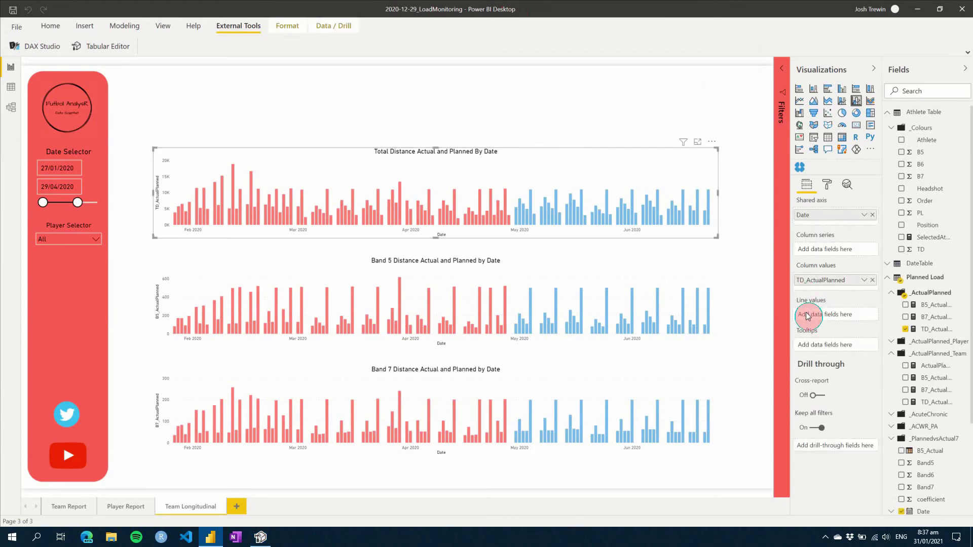
{"action": "left_click", "coordinate": [891, 292]}
{"action": "left_click", "coordinate": [895, 321]}
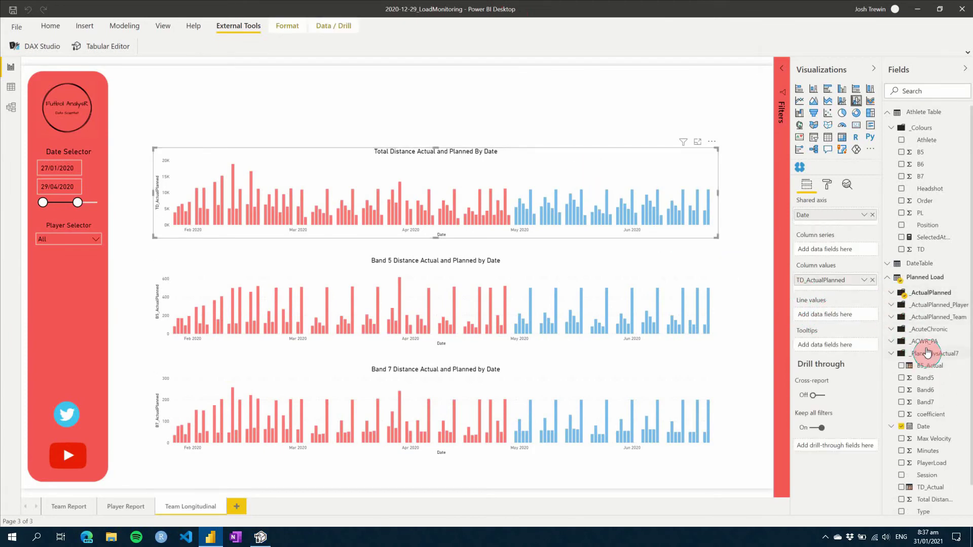
{"action": "left_click", "coordinate": [890, 346]}
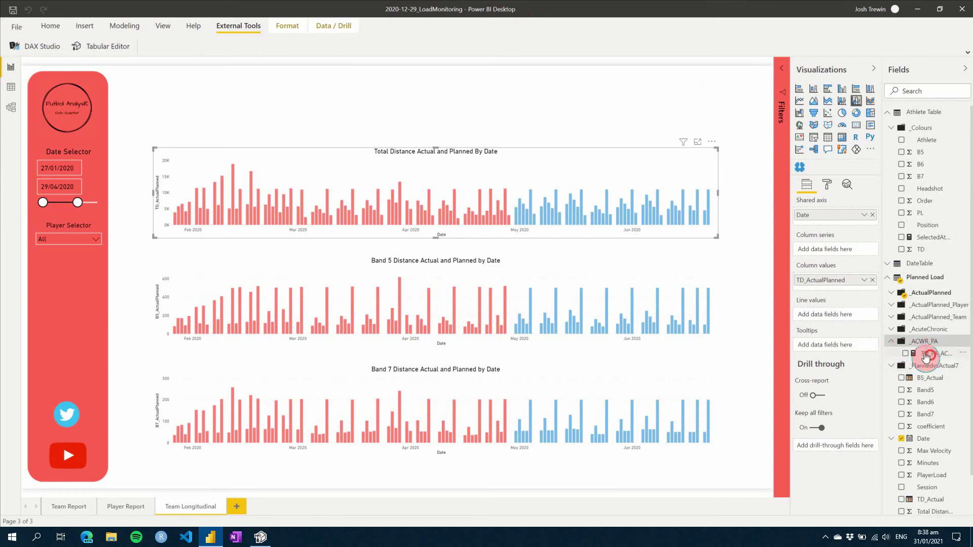
{"action": "left_click_drag", "start_coordinate": [915, 353], "coordinate": [847, 320]}
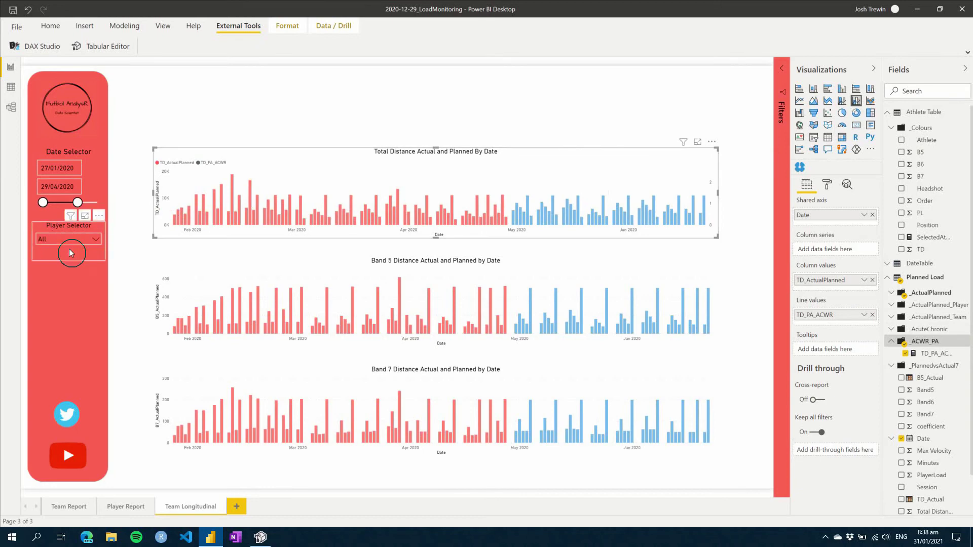
- Examine the ACWR line for different players, including Athletes 1, 5, 6 and 10, and leave the Player Selector on Athlete 6
{"action": "left_click", "coordinate": [99, 242]}
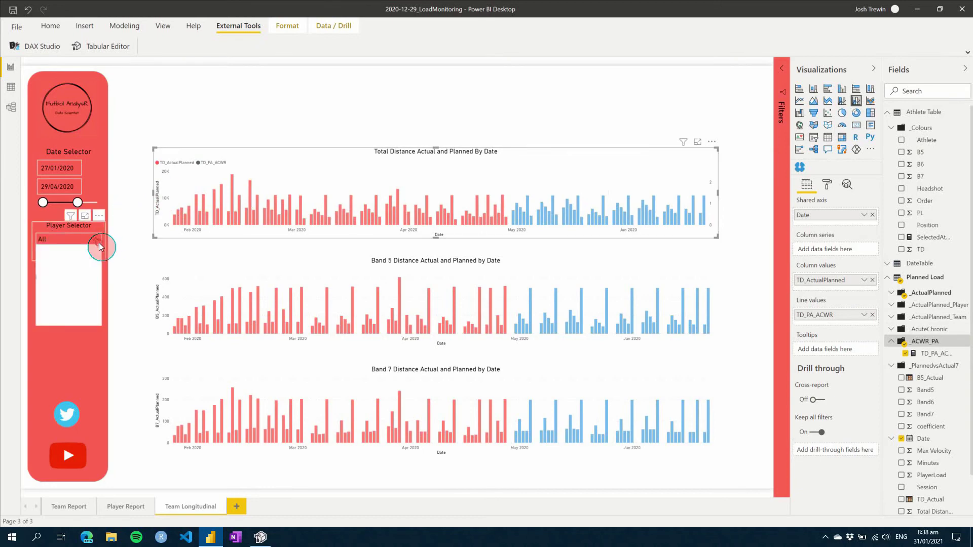
{"action": "left_click", "coordinate": [65, 251]}
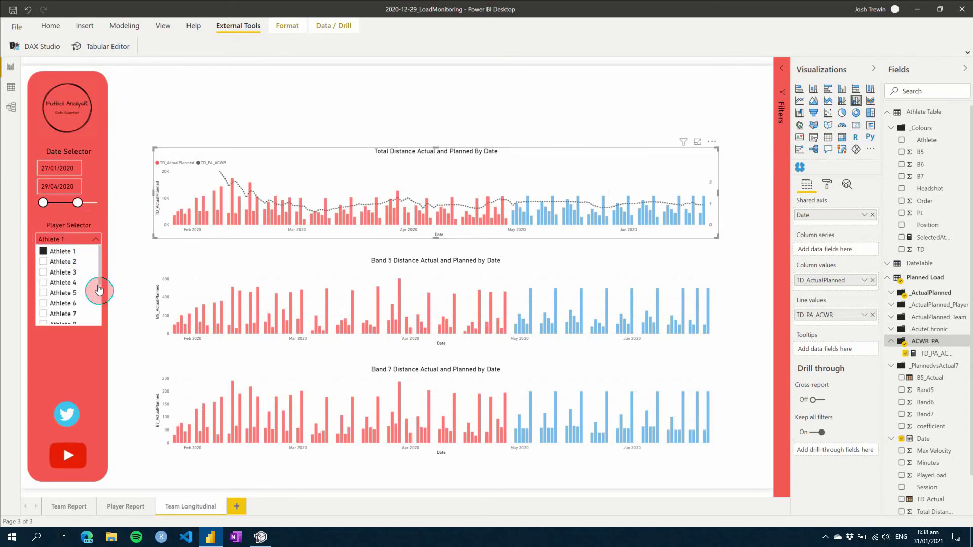
{"action": "left_click", "coordinate": [62, 273]}
{"action": "left_click", "coordinate": [63, 294]}
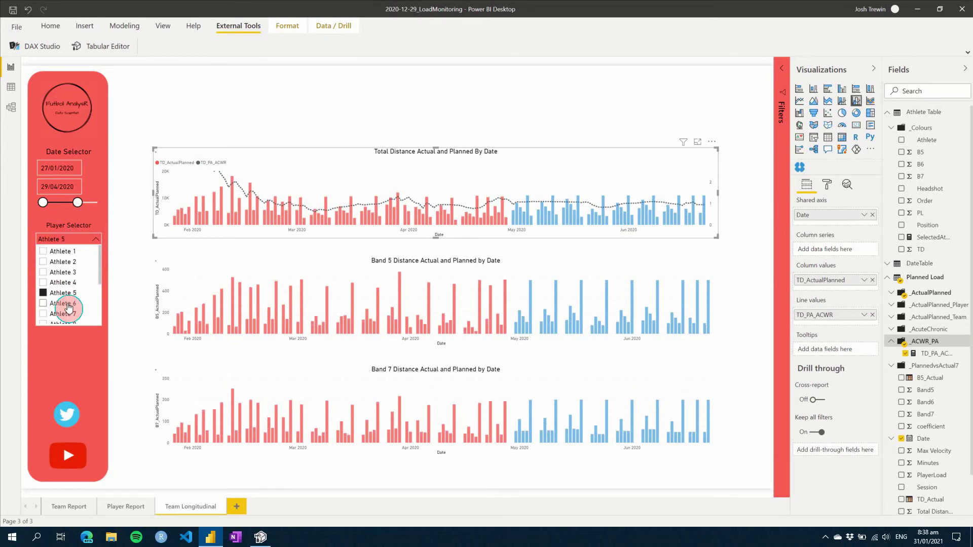
{"action": "left_click", "coordinate": [67, 304]}
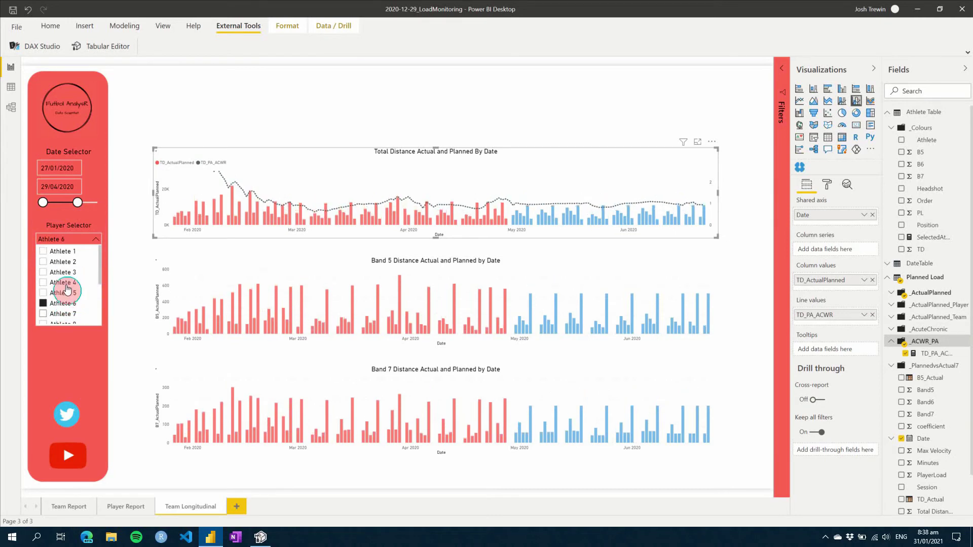
{"action": "scroll", "coordinate": [66, 289], "scroll_direction": "down", "scroll_amount": 1}
{"action": "left_click", "coordinate": [64, 287]}
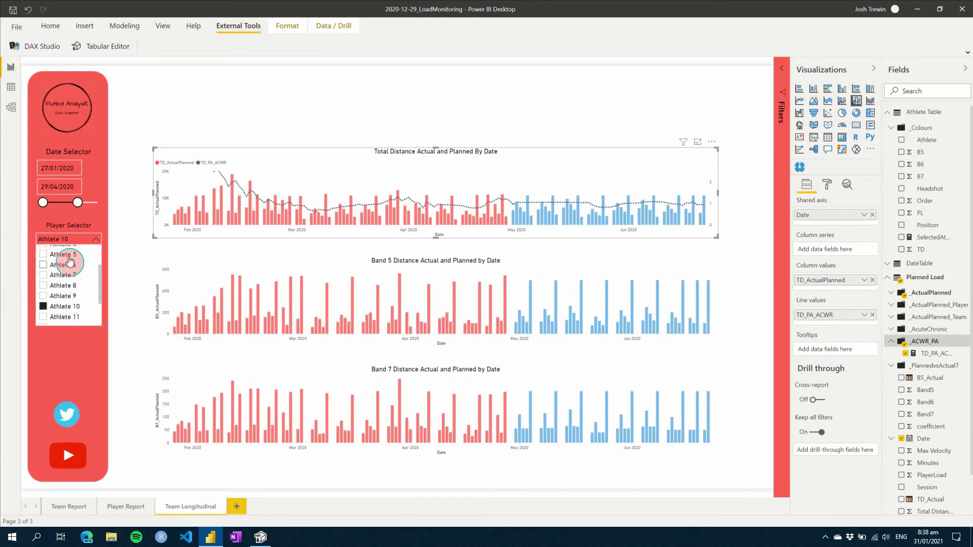
{"action": "left_click", "coordinate": [67, 267]}
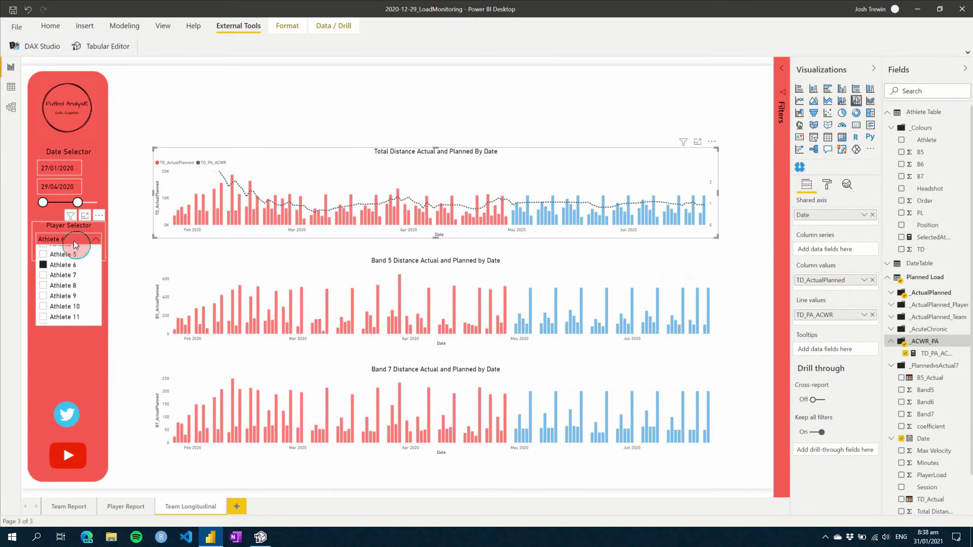
{"action": "left_click", "coordinate": [74, 240]}
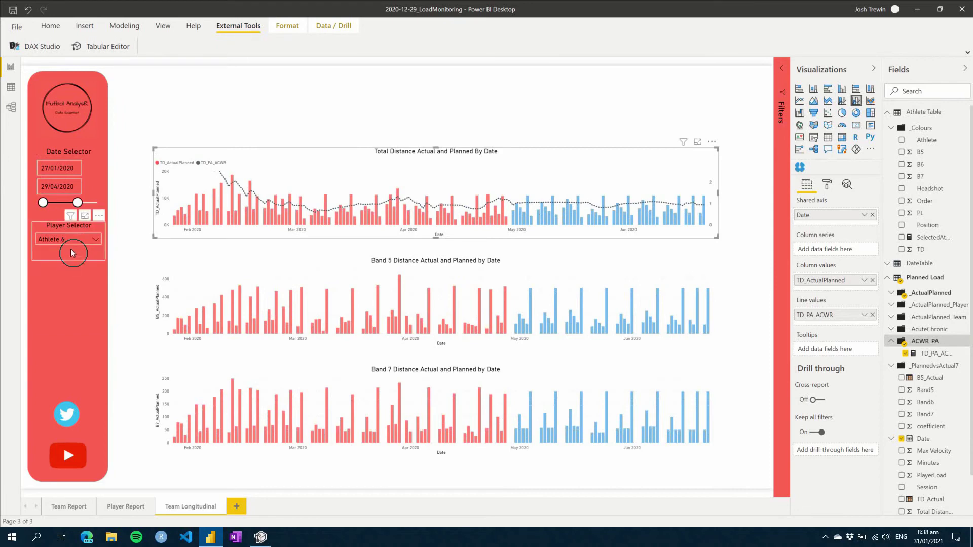
- Format the Total Distance chart's legend with the Top Center position, its title off and black text
{"action": "left_click", "coordinate": [826, 185]}
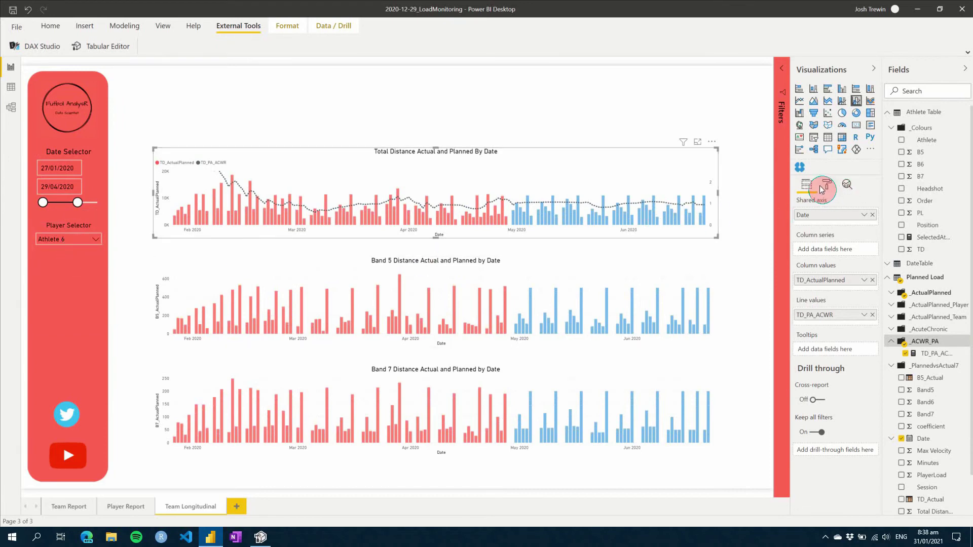
{"action": "left_click", "coordinate": [826, 241]}
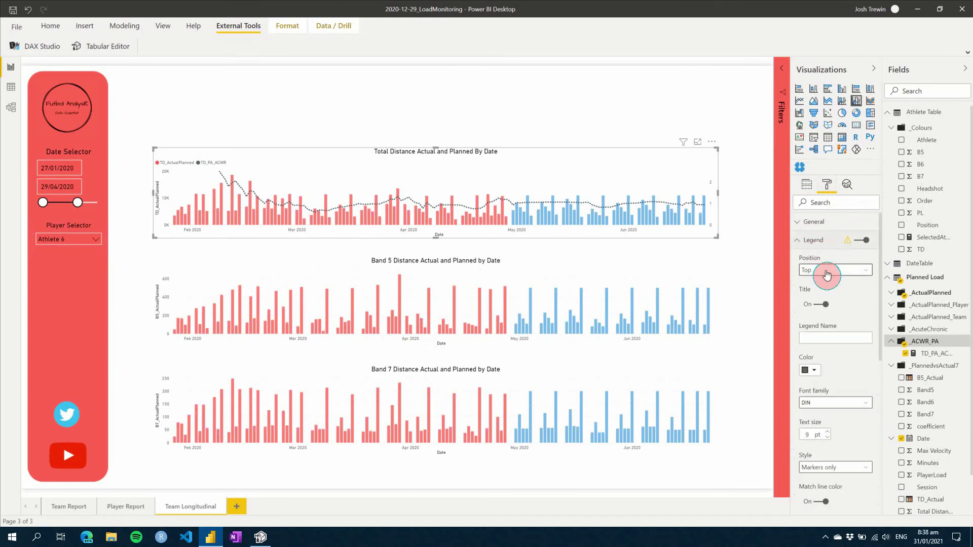
{"action": "left_click", "coordinate": [825, 270]}
{"action": "left_click", "coordinate": [828, 328]}
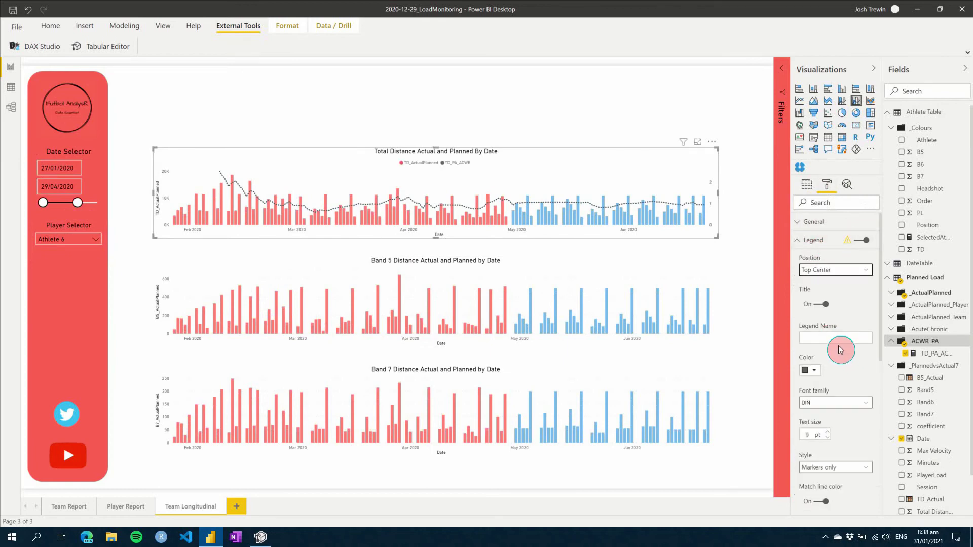
{"action": "left_click", "coordinate": [823, 305]}
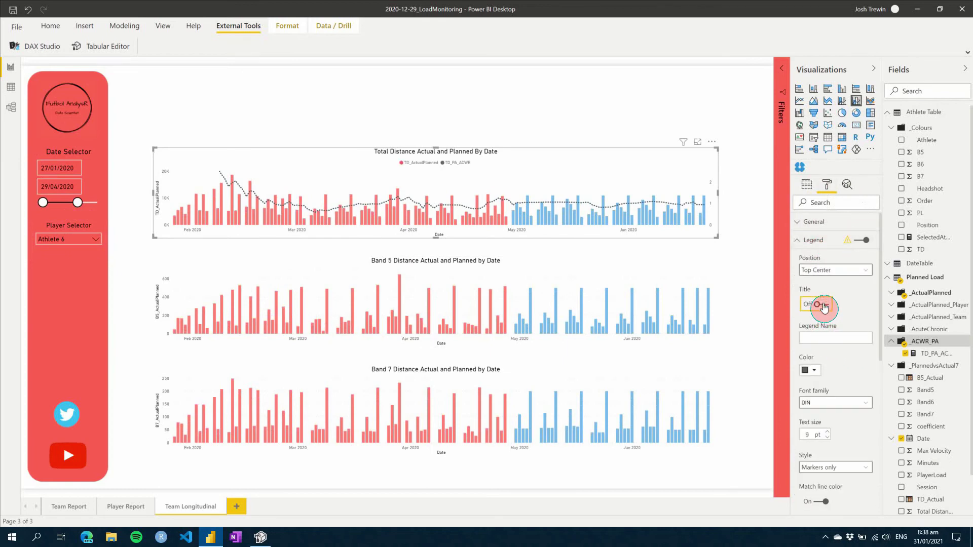
{"action": "scroll", "coordinate": [843, 353], "scroll_direction": "down", "scroll_amount": 1}
{"action": "left_click", "coordinate": [809, 327]}
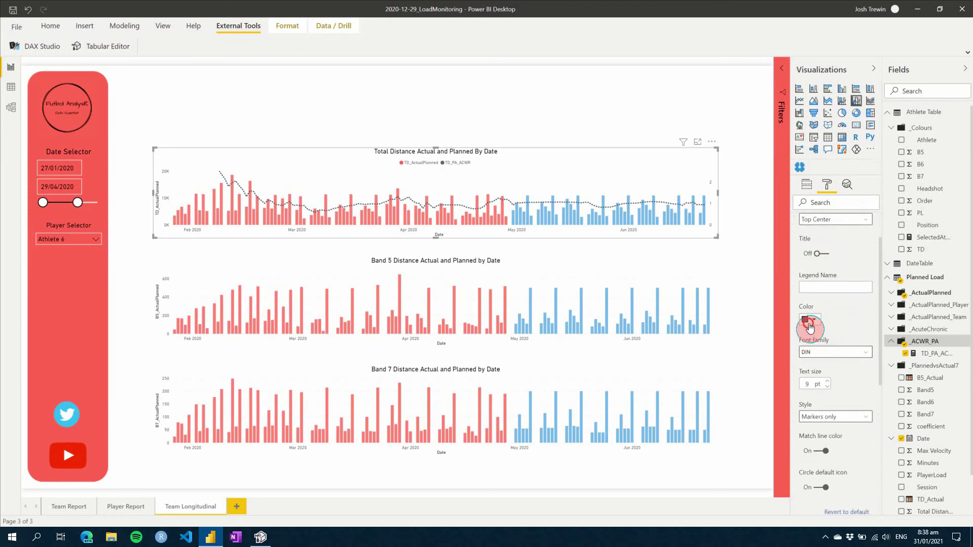
{"action": "left_click", "coordinate": [806, 345]}
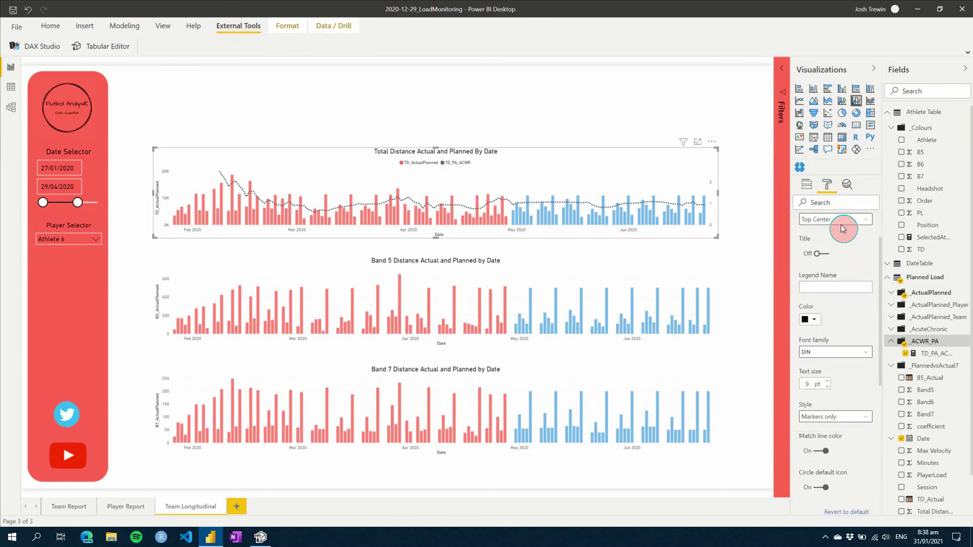
- Rename the chart's column values to Total Distance (m) and its line values to ACWR
{"action": "scroll", "coordinate": [831, 240], "scroll_direction": "up", "scroll_amount": 1}
{"action": "left_click", "coordinate": [805, 184]}
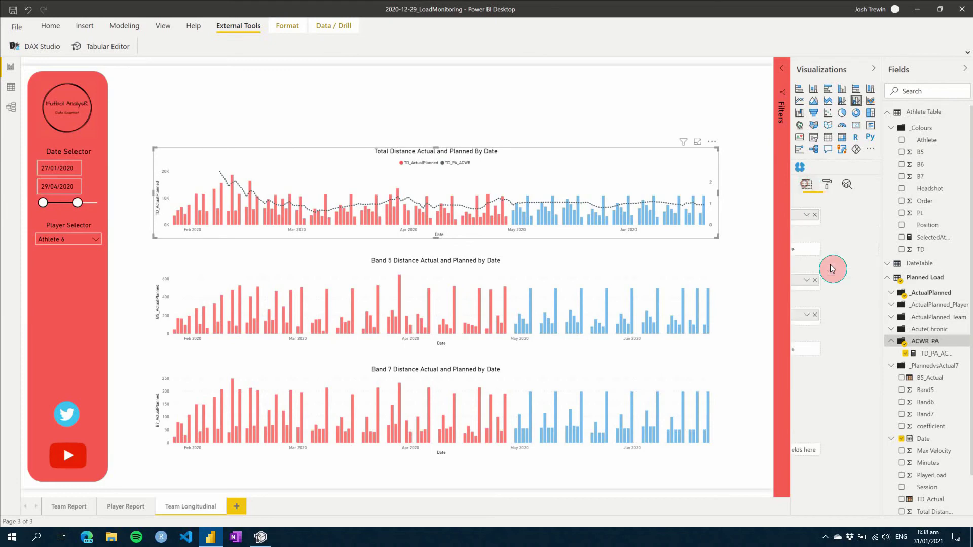
{"action": "double_click", "coordinate": [824, 285]}
{"action": "type", "text": "Total"}
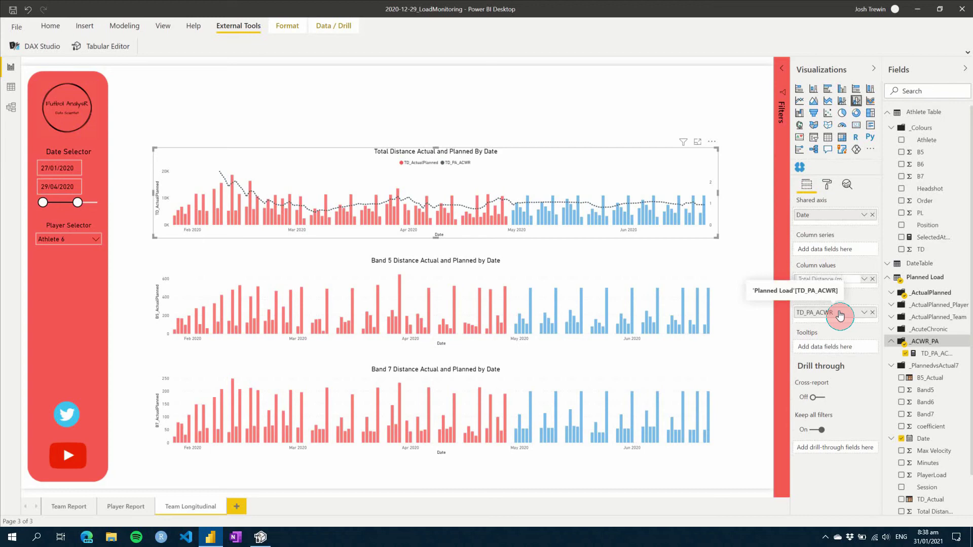
{"action": "type", "text": "Distance (m)"}
{"action": "left_click", "coordinate": [840, 315]}
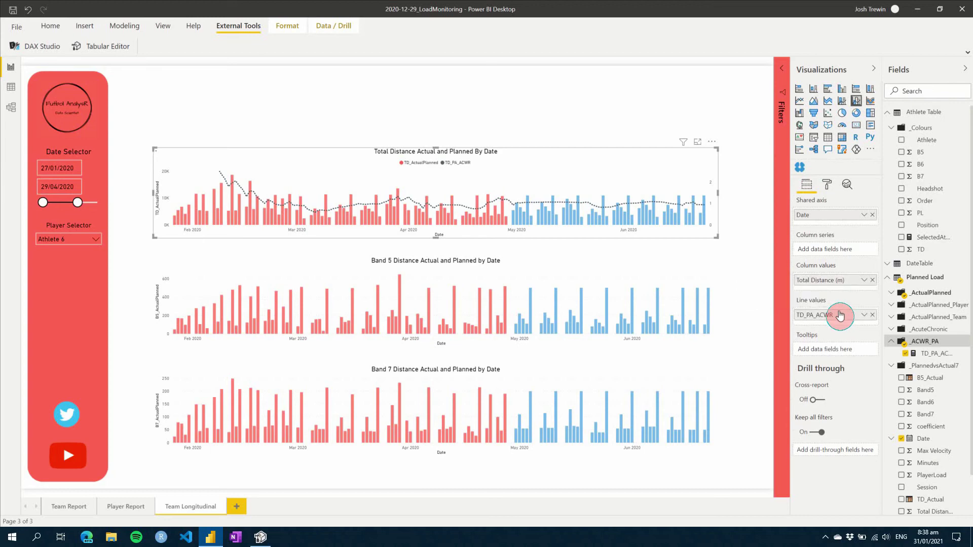
{"action": "left_click", "coordinate": [807, 316]}
{"action": "type", "text": "ACWR"}
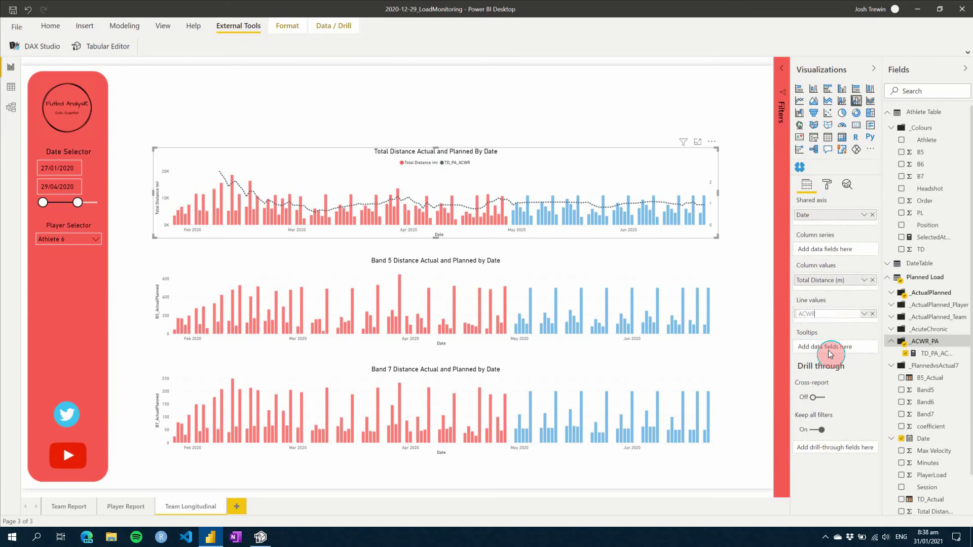
{"action": "left_click", "coordinate": [828, 350]}
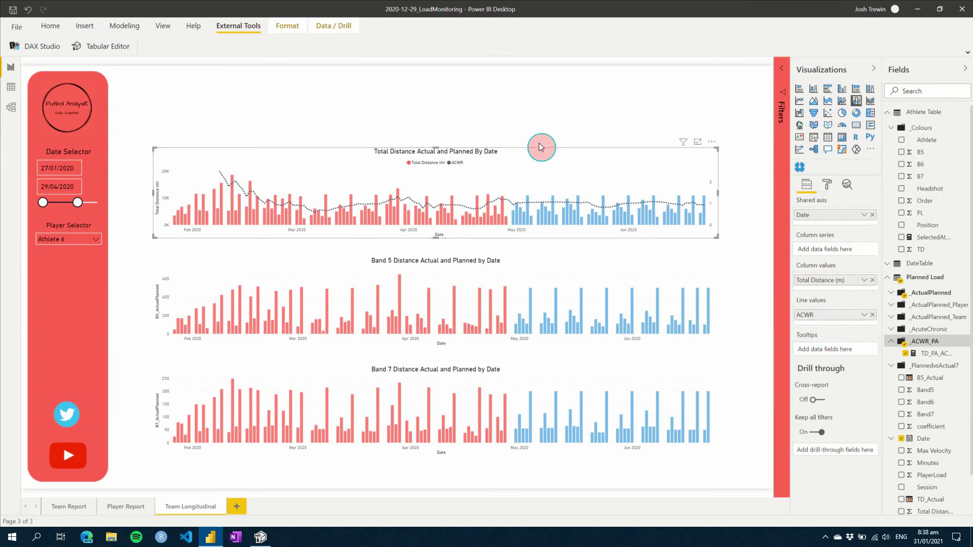
- Turn off the Total Distance chart's responsive setting and set its legend text size to 10 pt
{"action": "left_click", "coordinate": [825, 185]}
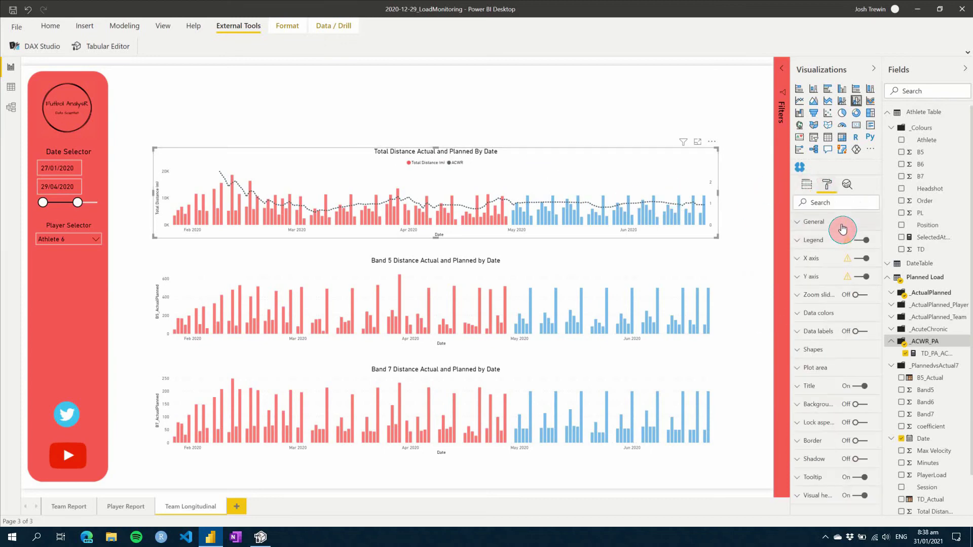
{"action": "left_click", "coordinate": [819, 256]}
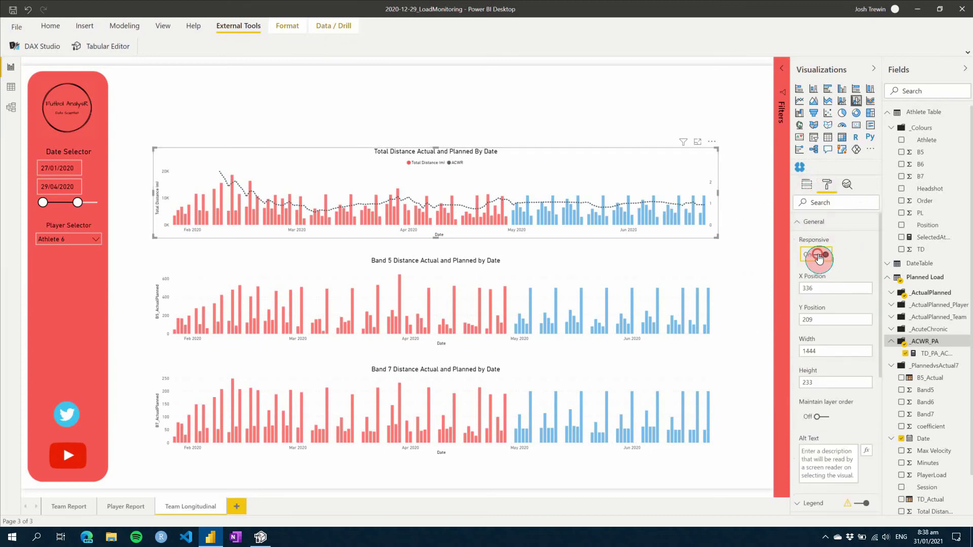
{"action": "left_click", "coordinate": [816, 223]}
{"action": "left_click", "coordinate": [816, 241]}
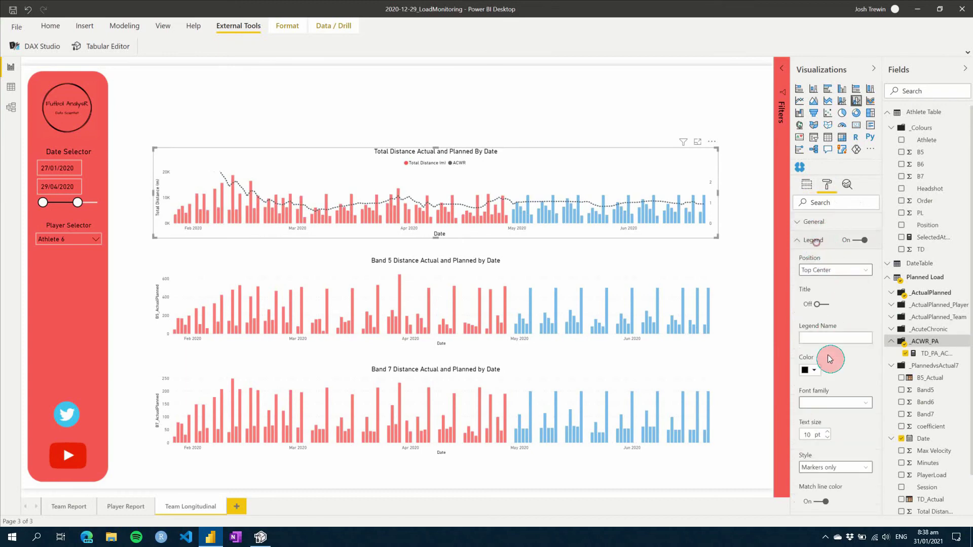
{"action": "left_click", "coordinate": [830, 431]}
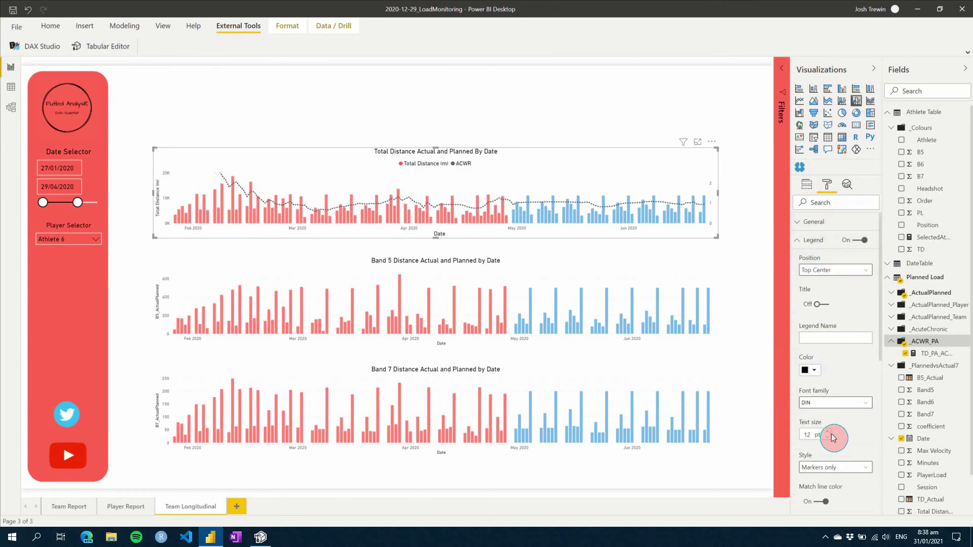
{"action": "left_click", "coordinate": [829, 439]}
{"action": "left_click", "coordinate": [812, 256]}
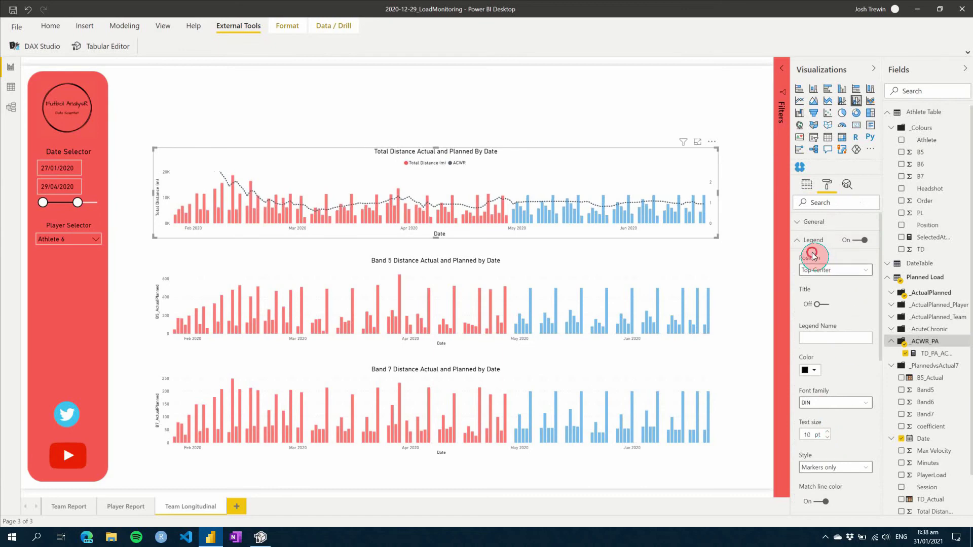
{"action": "left_click", "coordinate": [811, 242]}
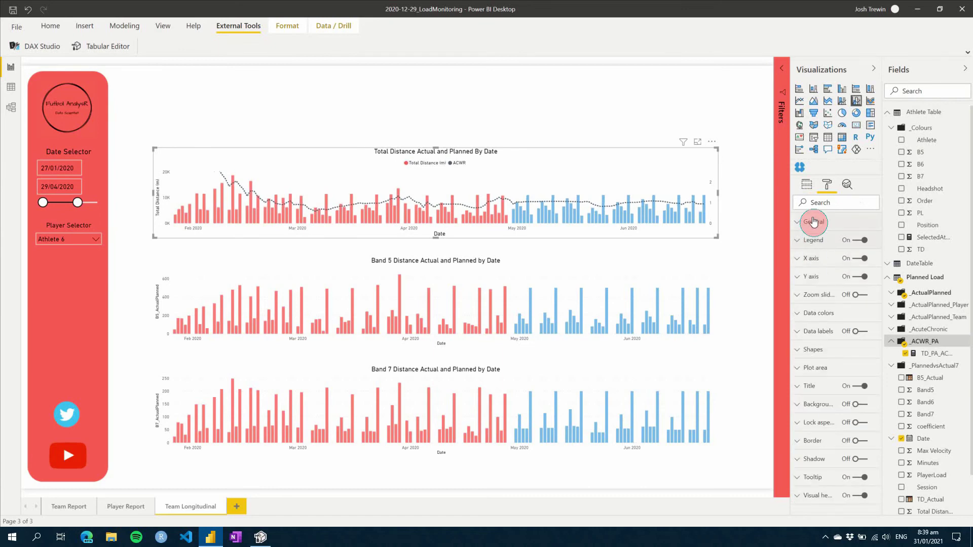
{"action": "left_click", "coordinate": [751, 202]}
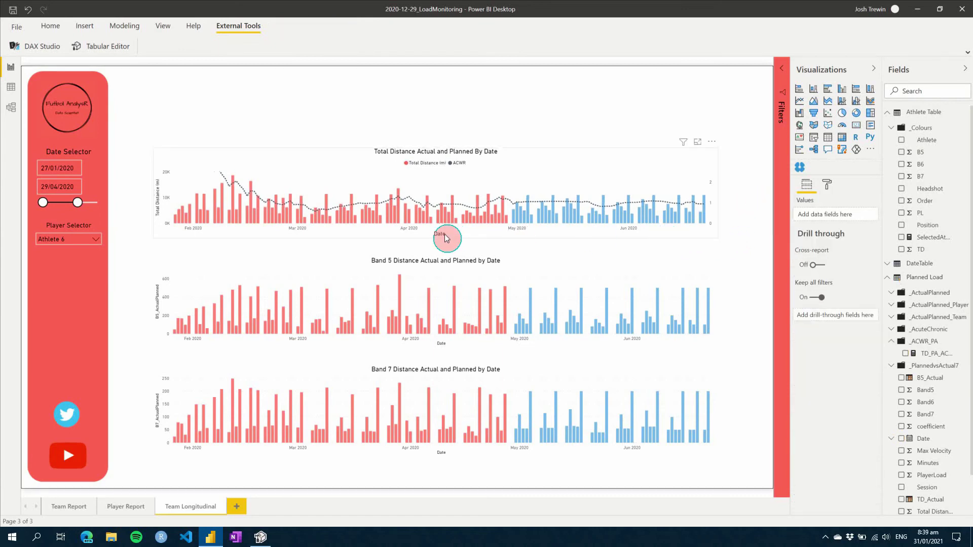
- Compare the charts for Athlete 9 and Athlete 10, and return the Player Selector to Athlete 6
{"action": "left_click", "coordinate": [66, 238]}
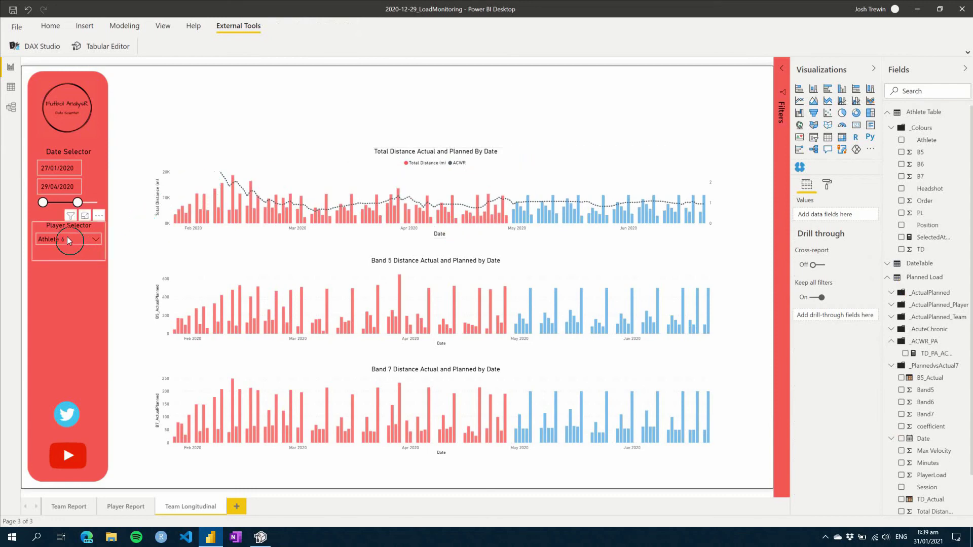
{"action": "left_click", "coordinate": [60, 298]}
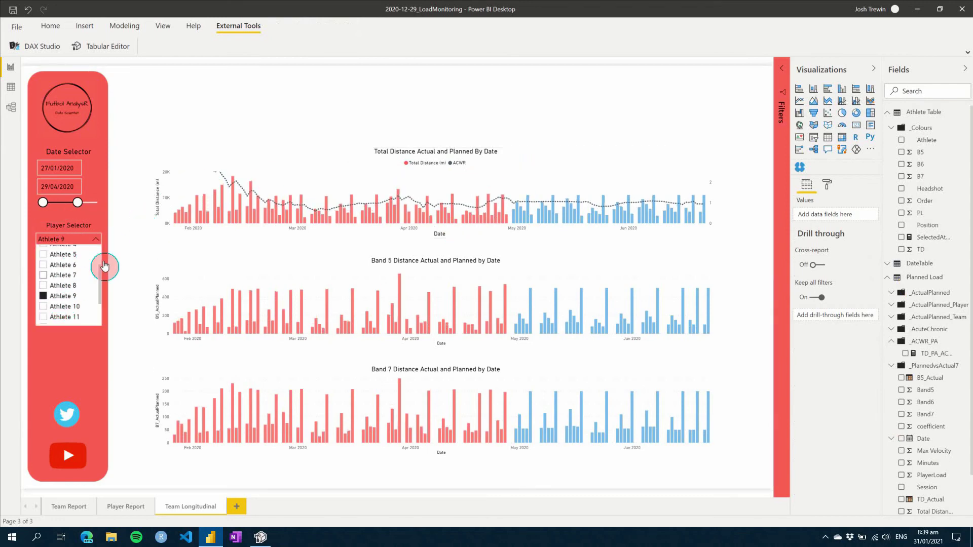
{"action": "left_click", "coordinate": [56, 306]}
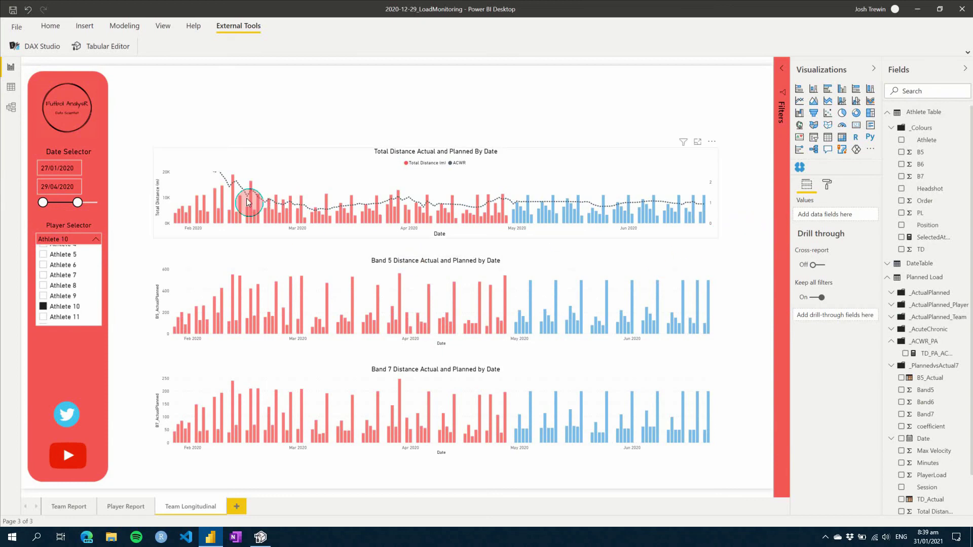
{"action": "left_click", "coordinate": [240, 97]}
{"action": "left_click", "coordinate": [95, 239]}
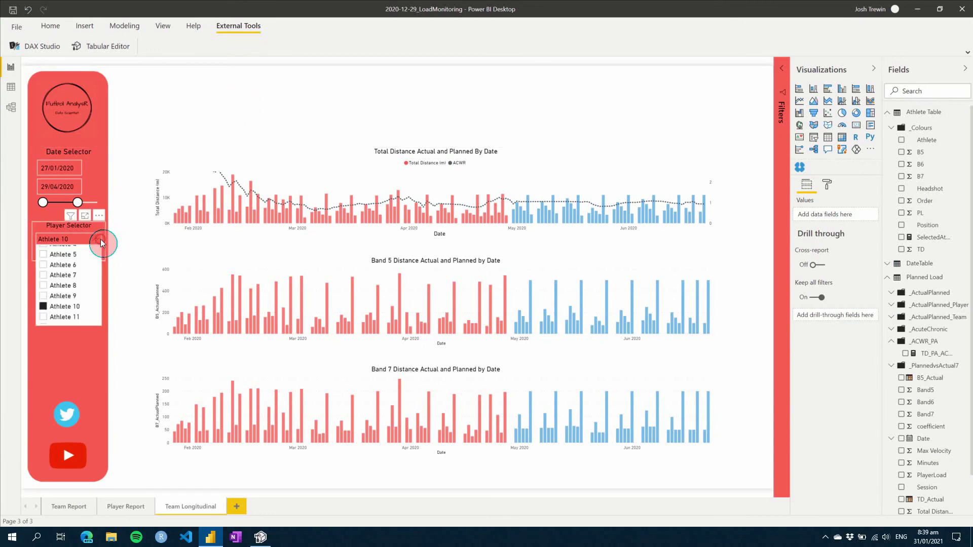
{"action": "left_click", "coordinate": [62, 264]}
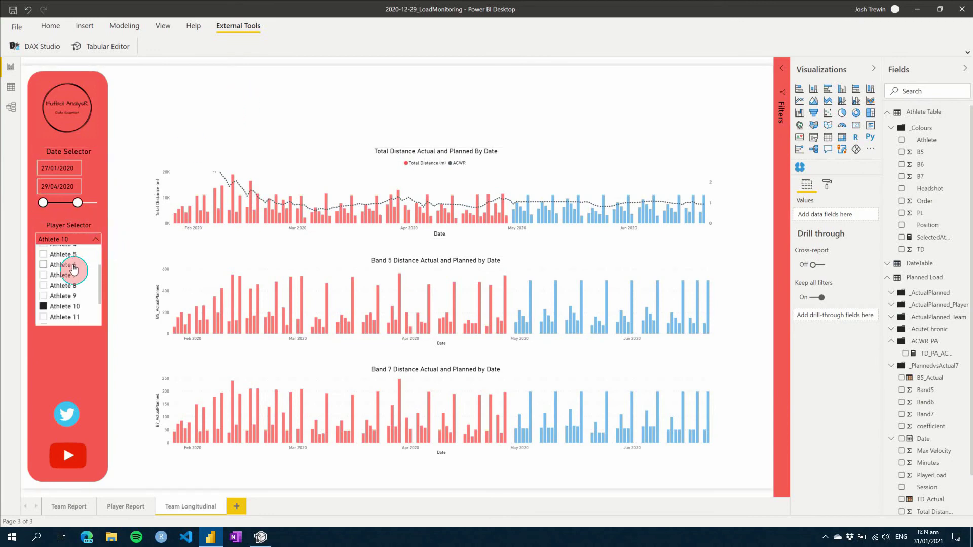
{"action": "left_click", "coordinate": [125, 230]}
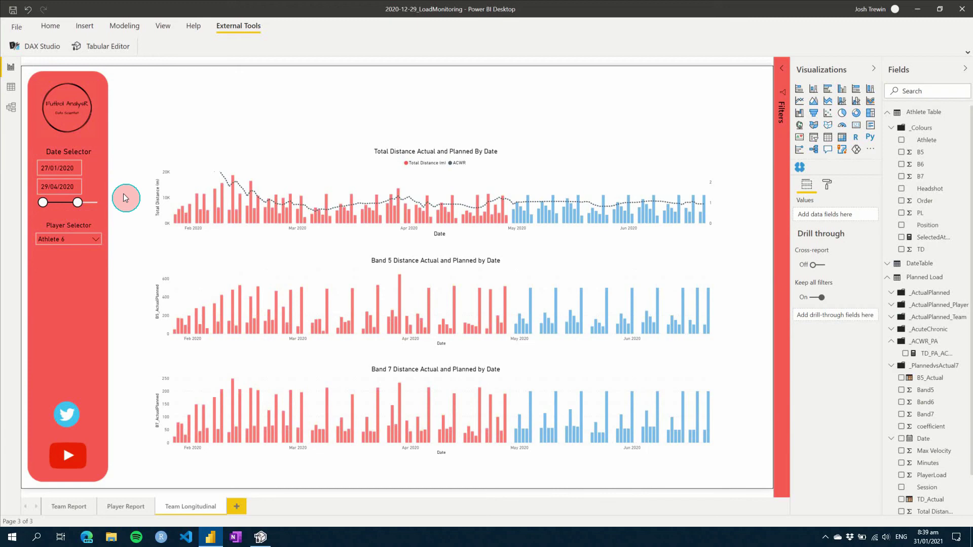
{"action": "left_click", "coordinate": [127, 144]}
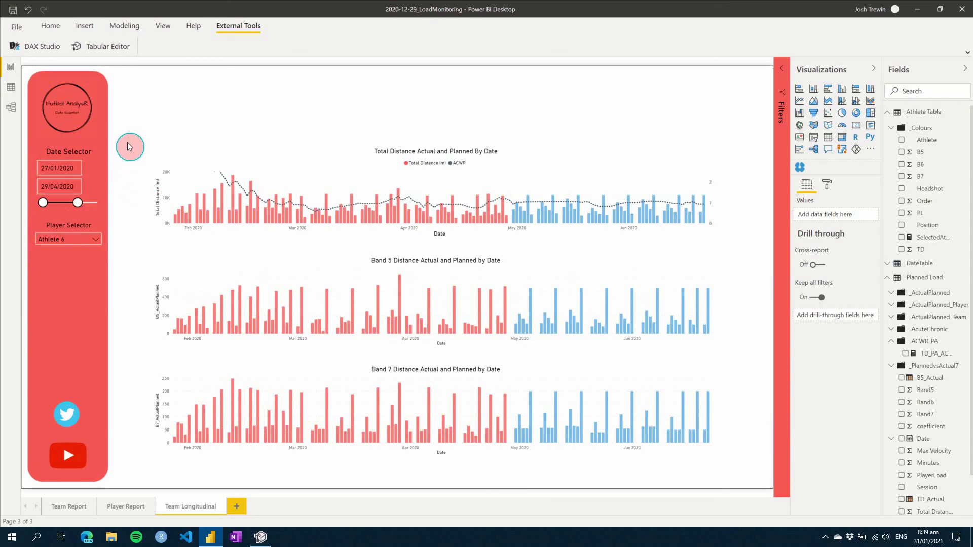